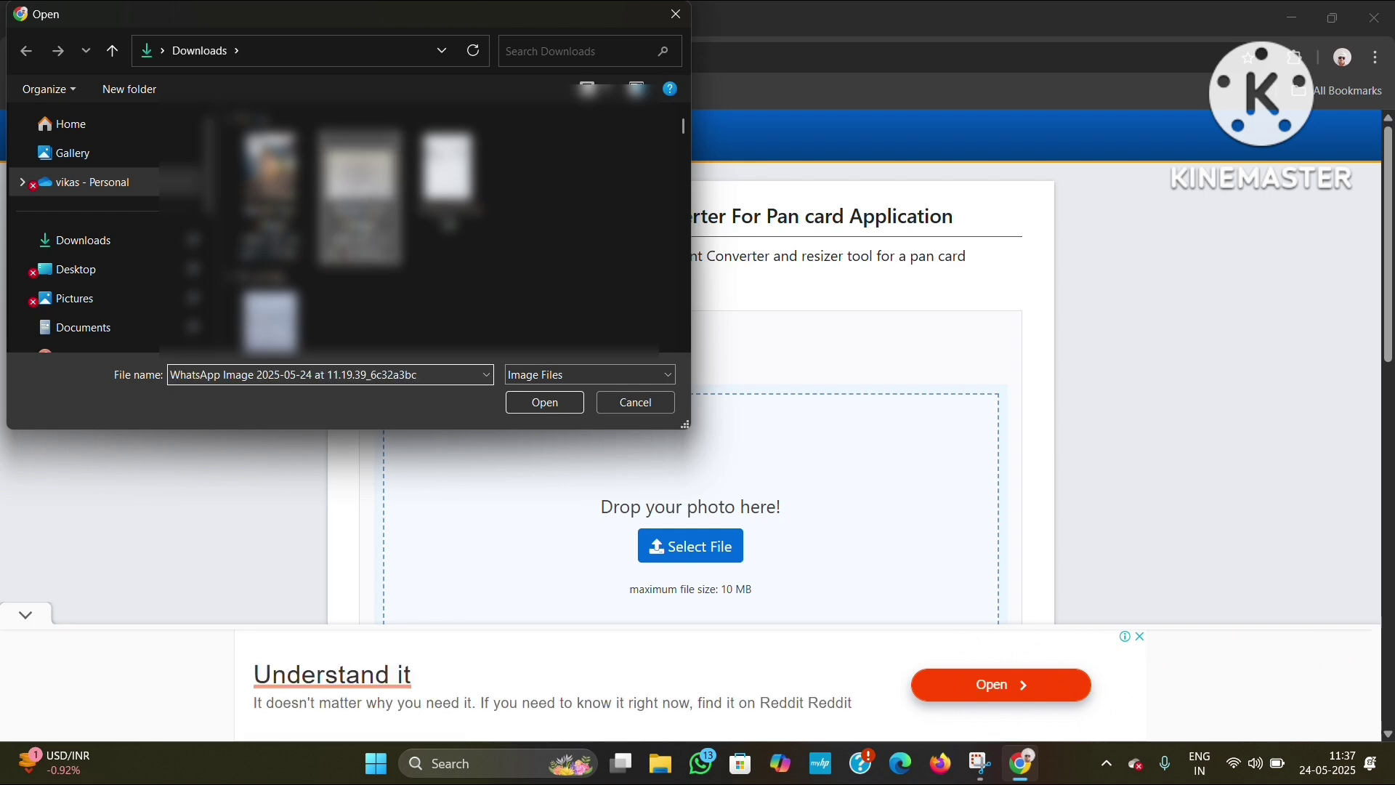
# Upload the signature image and set it up as an NSDL signature for editing.
pyautogui.click(538, 399)
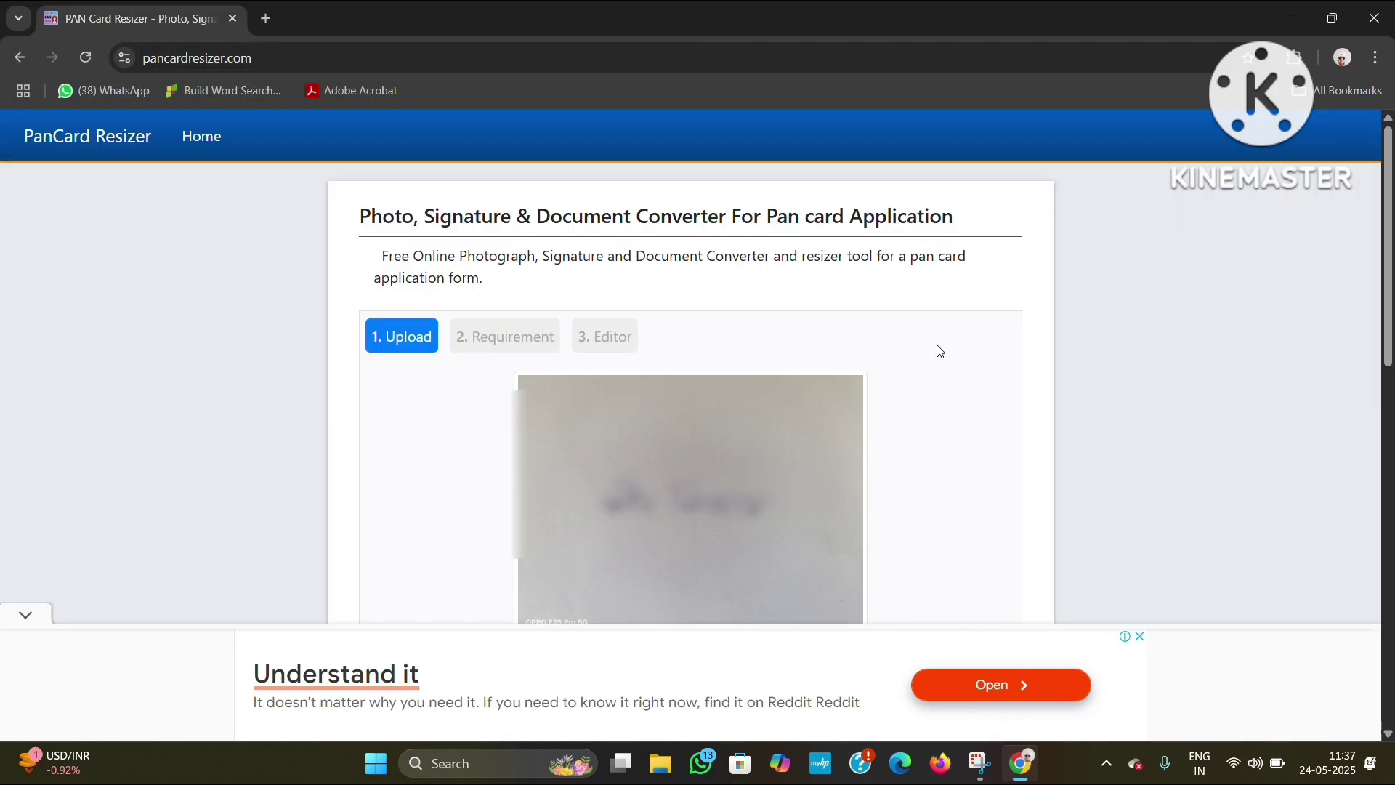
pyautogui.scroll(-5, 945, 371)
pyautogui.click(984, 465)
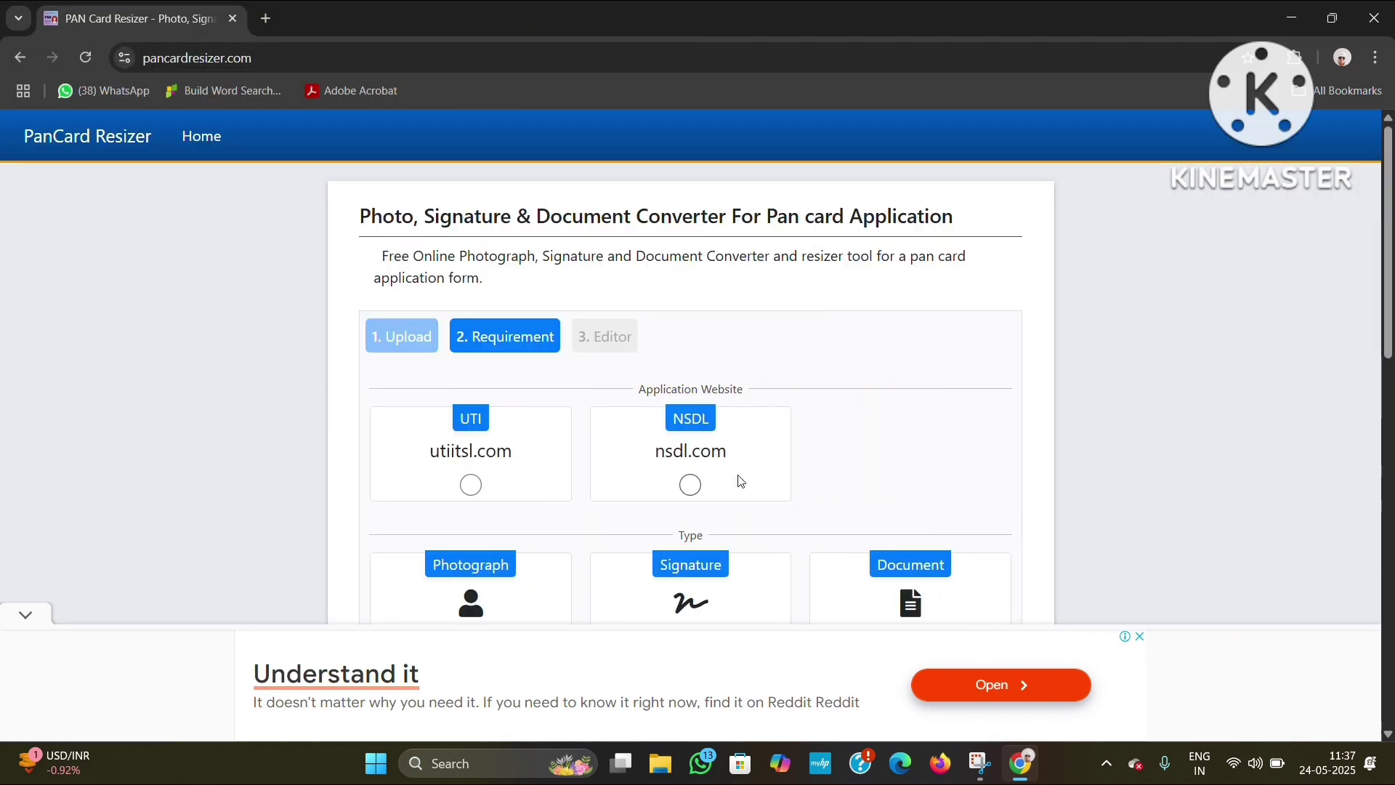
pyautogui.click(690, 485)
pyautogui.scroll(-1, 969, 338)
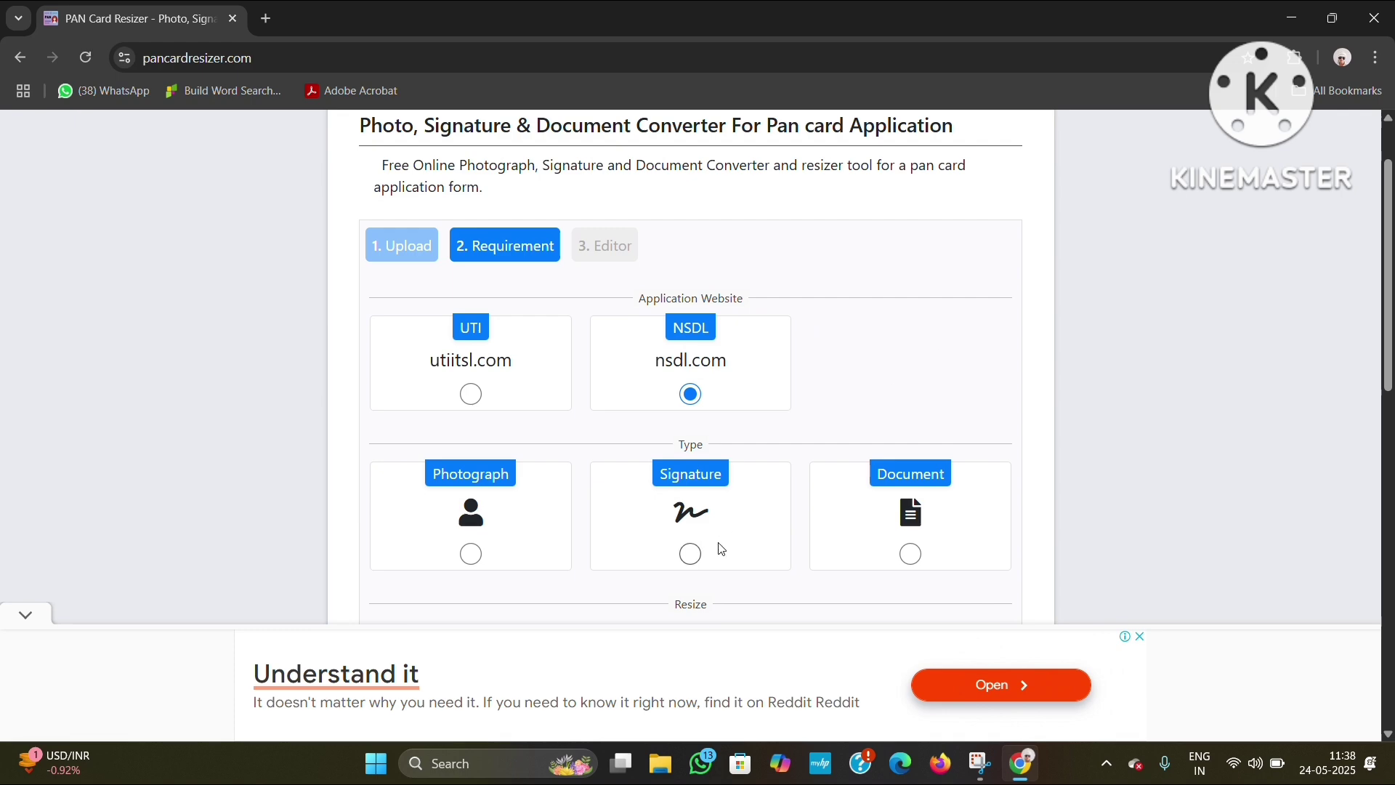
pyautogui.click(690, 553)
pyautogui.scroll(-4, 1017, 297)
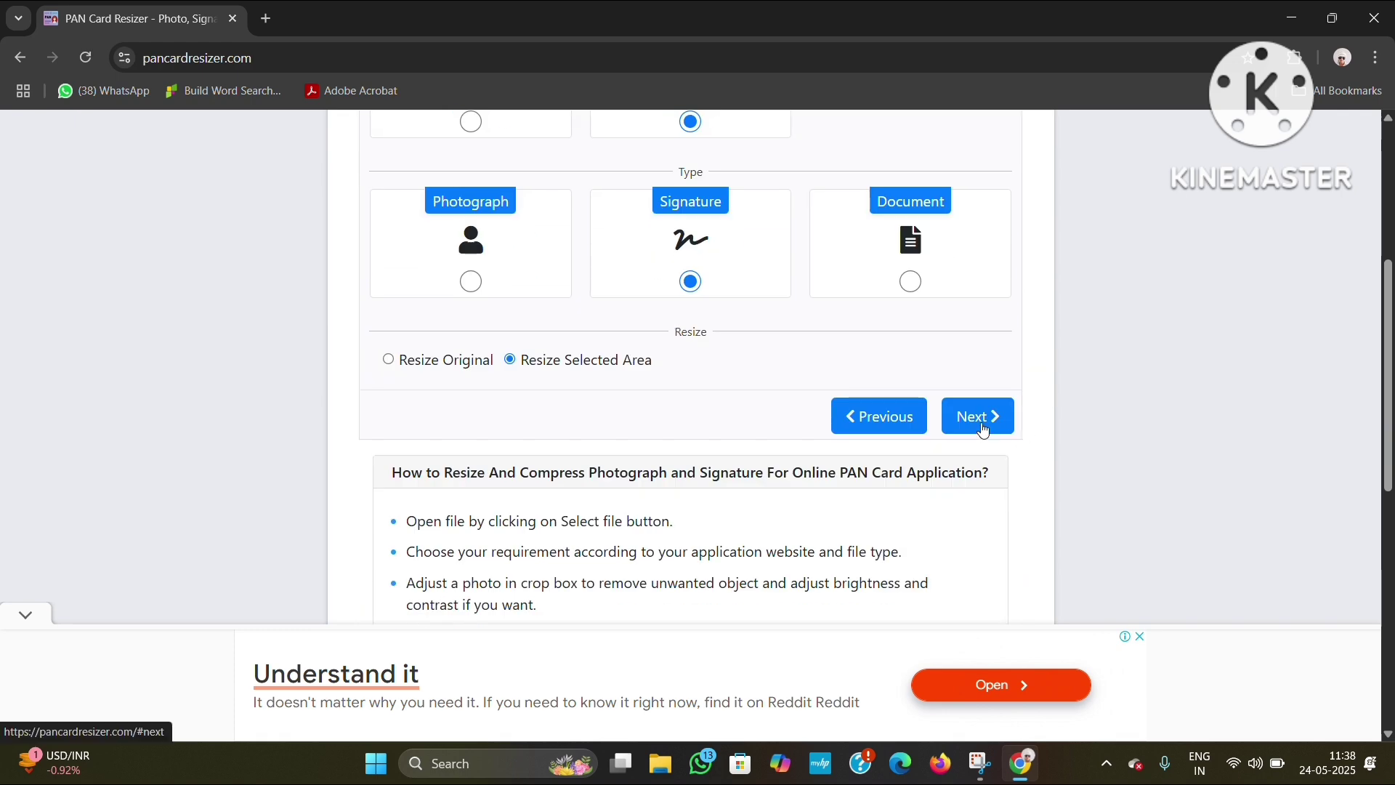
pyautogui.click(986, 428)
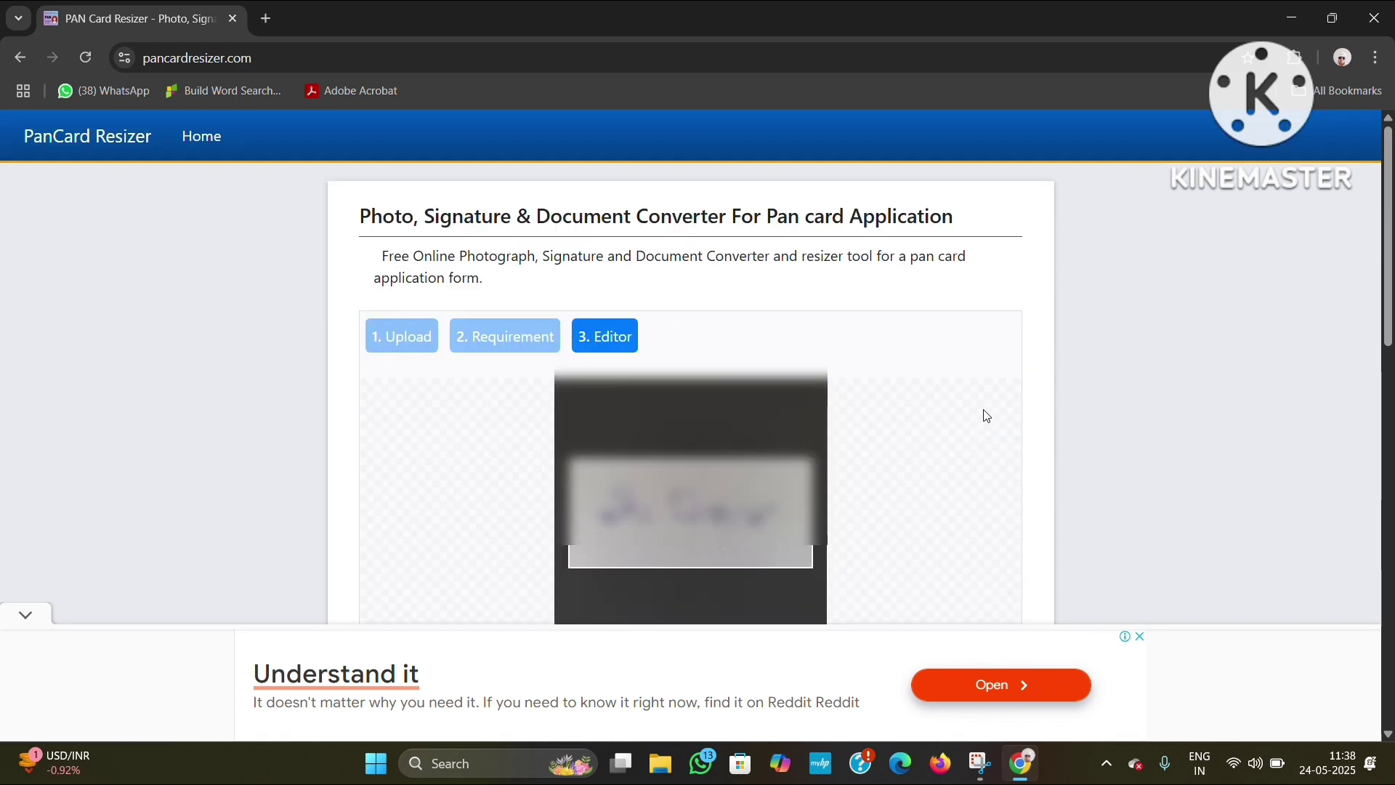
# Enlarge the signature slightly with the Zoom adjustments.
pyautogui.scroll(-1, 986, 416)
pyautogui.click(567, 589)
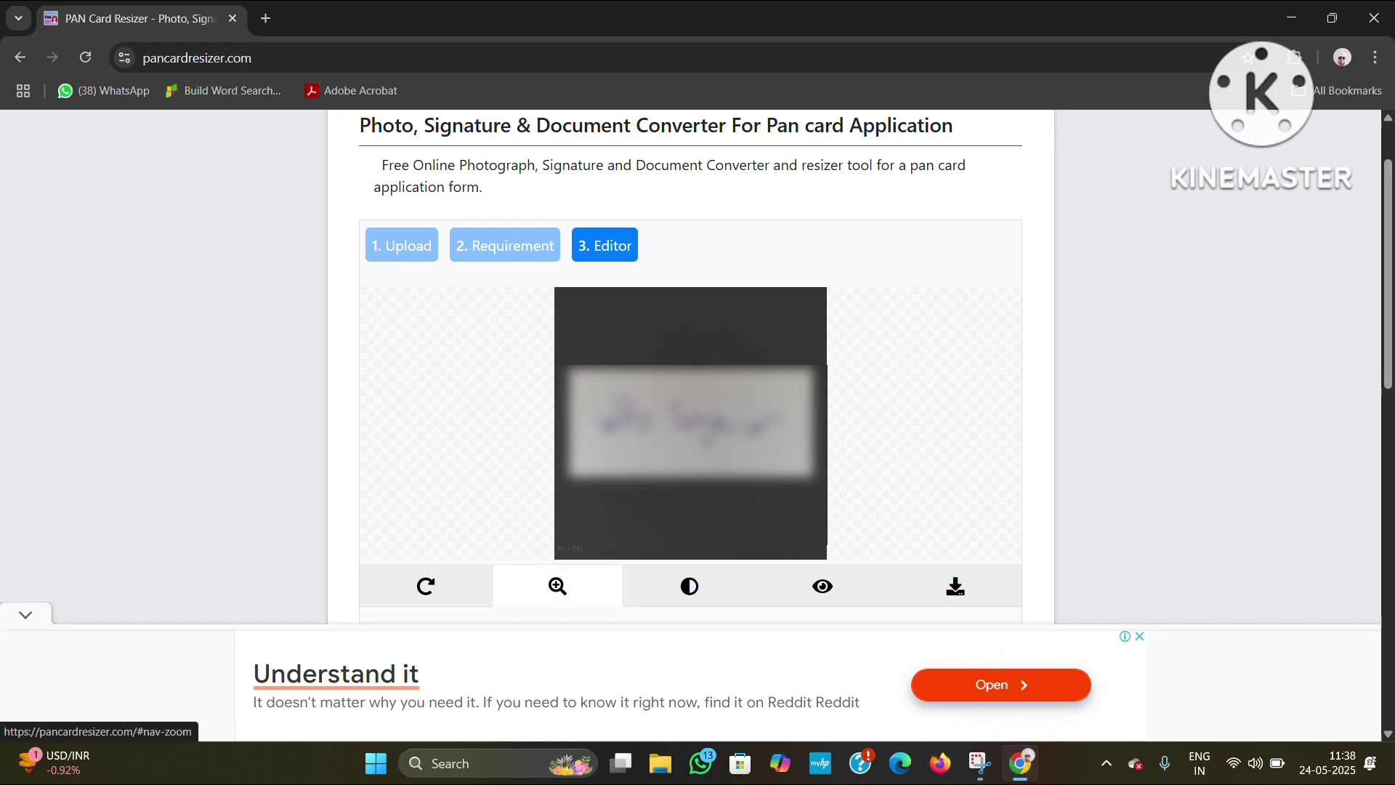
pyautogui.scroll(1, 686, 423)
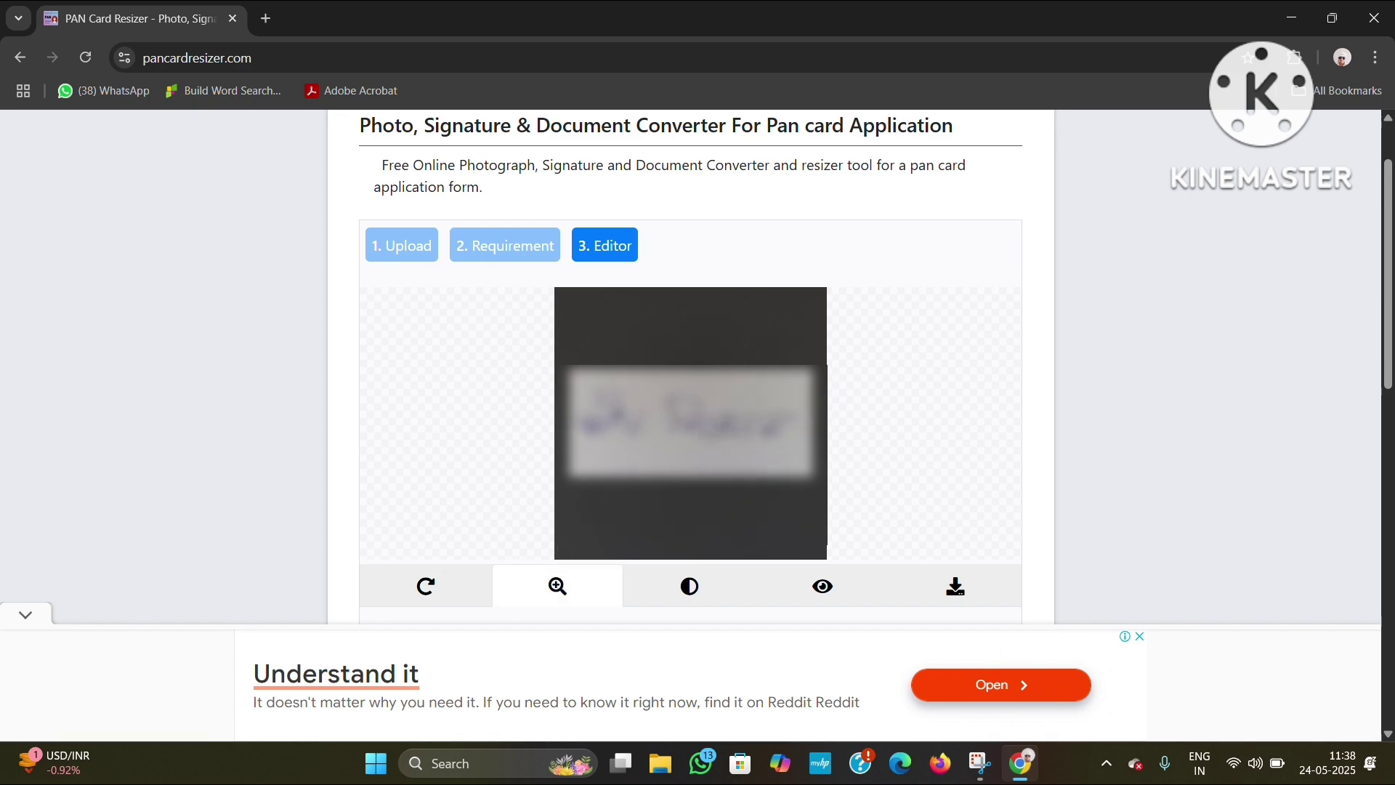
pyautogui.scroll(1, 689, 423)
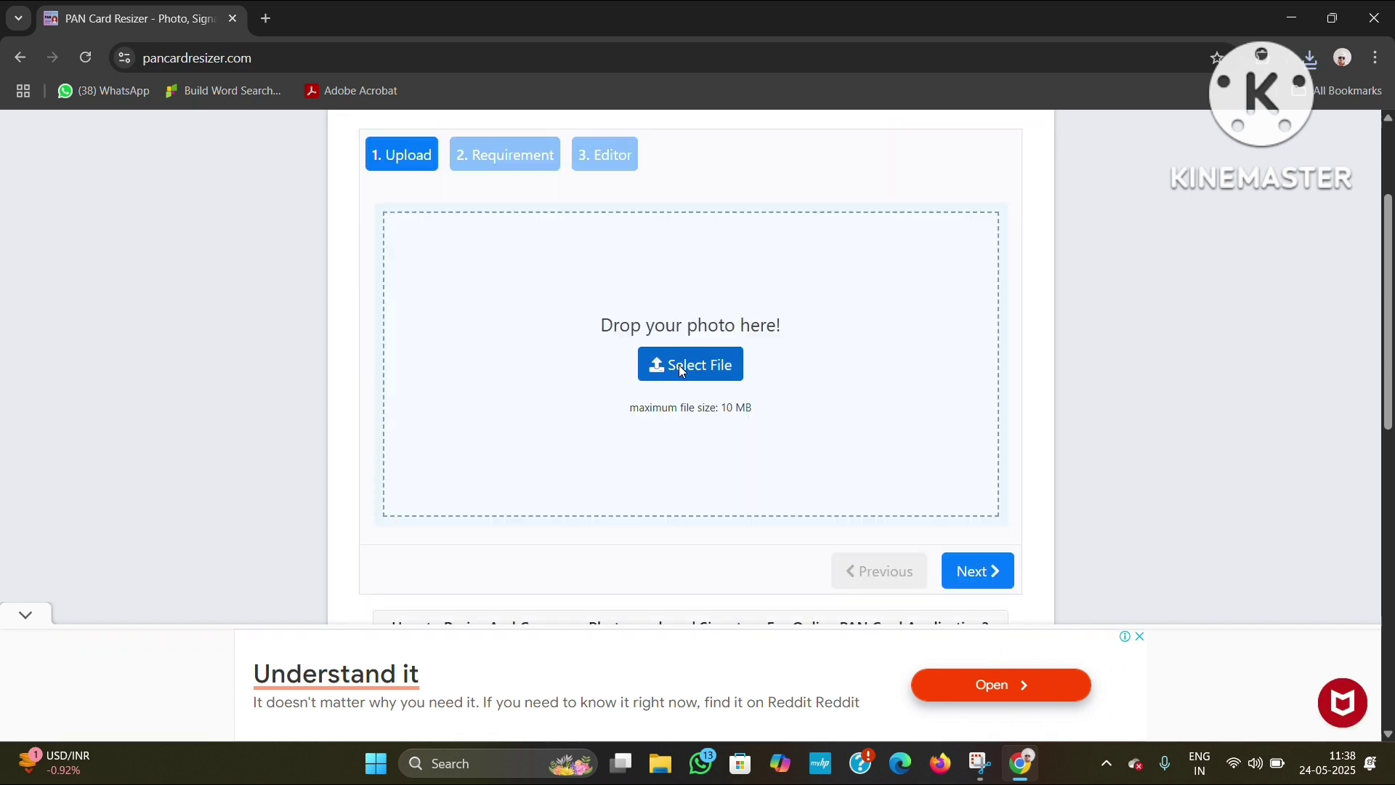
# Upload Scan_20250524 and set it up as an NSDL Document.
pyautogui.click(863, 327)
pyautogui.click(455, 185)
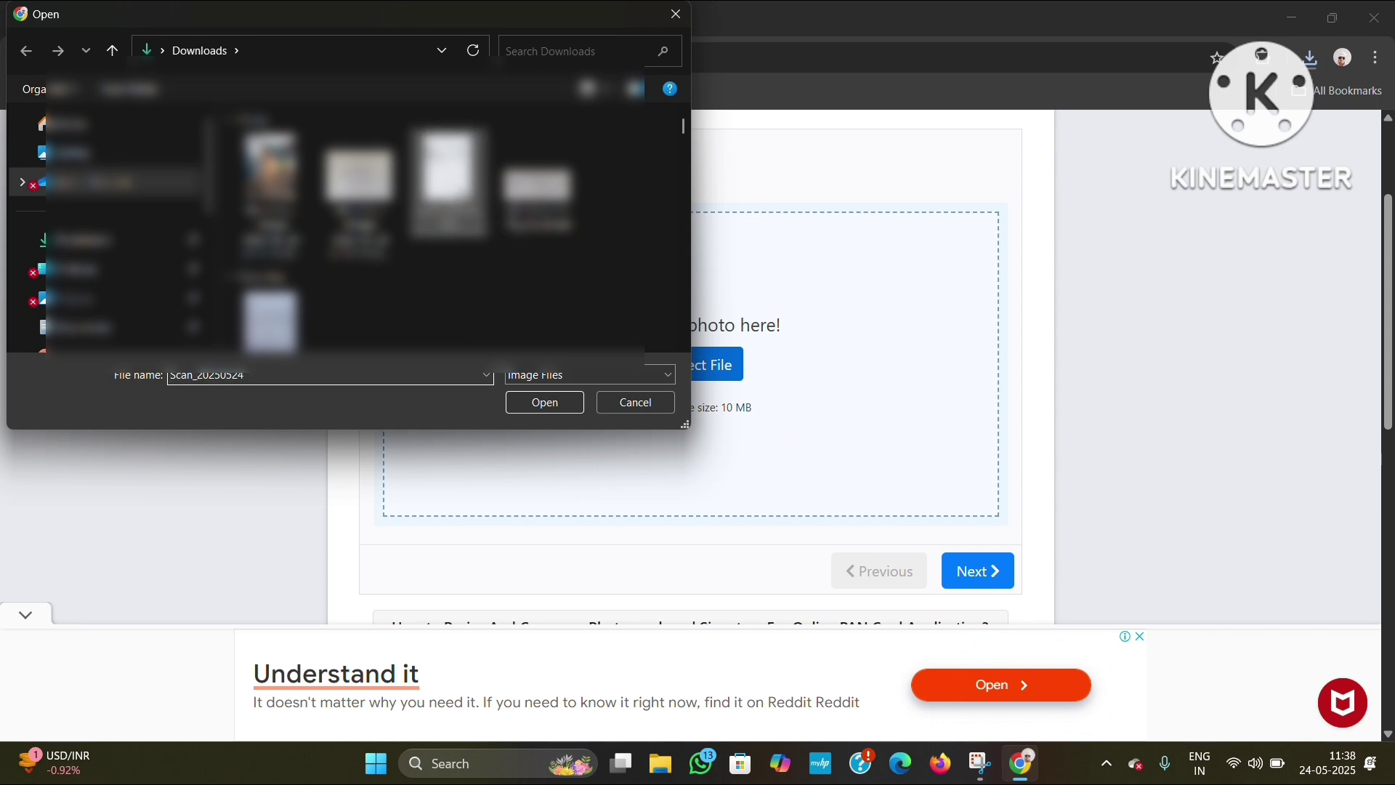
pyautogui.click(545, 402)
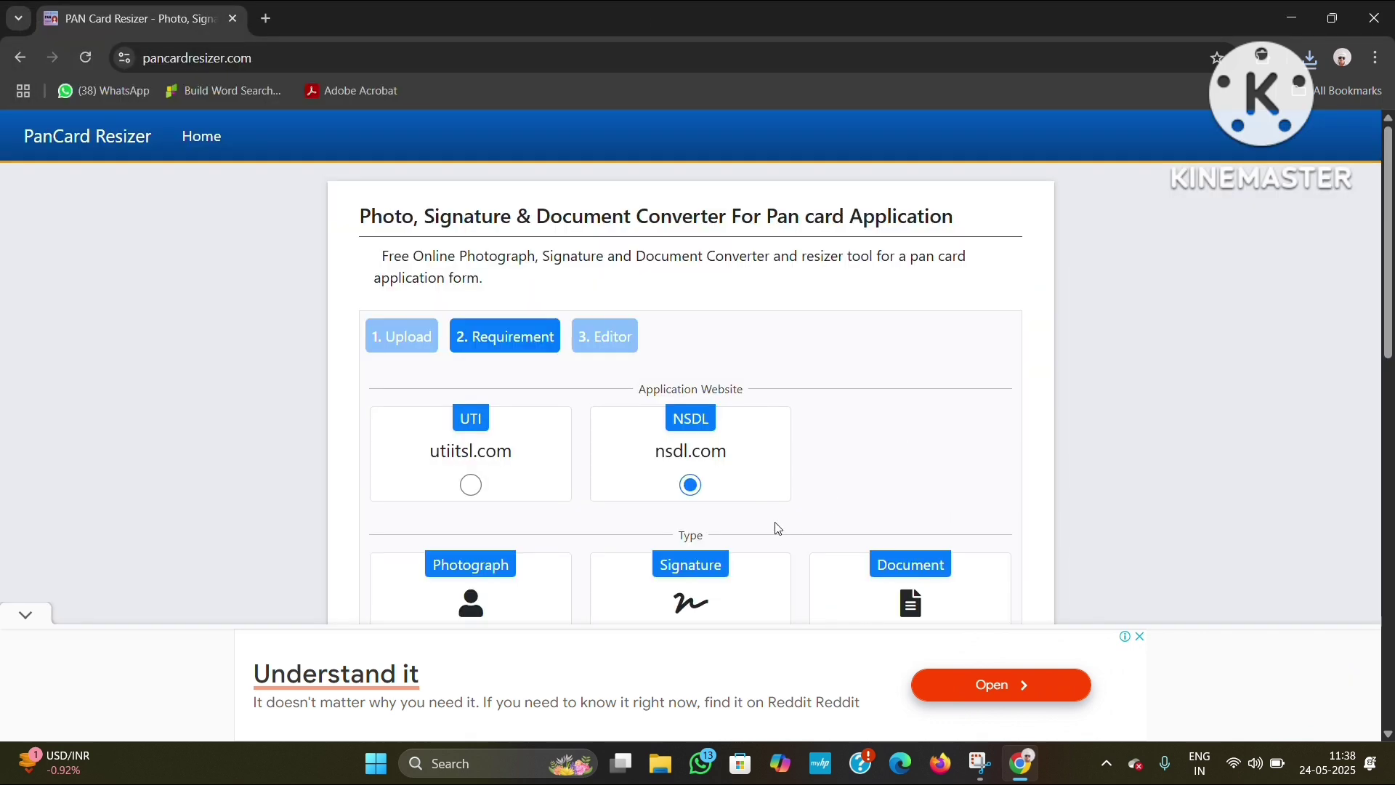
pyautogui.scroll(-1, 836, 520)
pyautogui.click(913, 556)
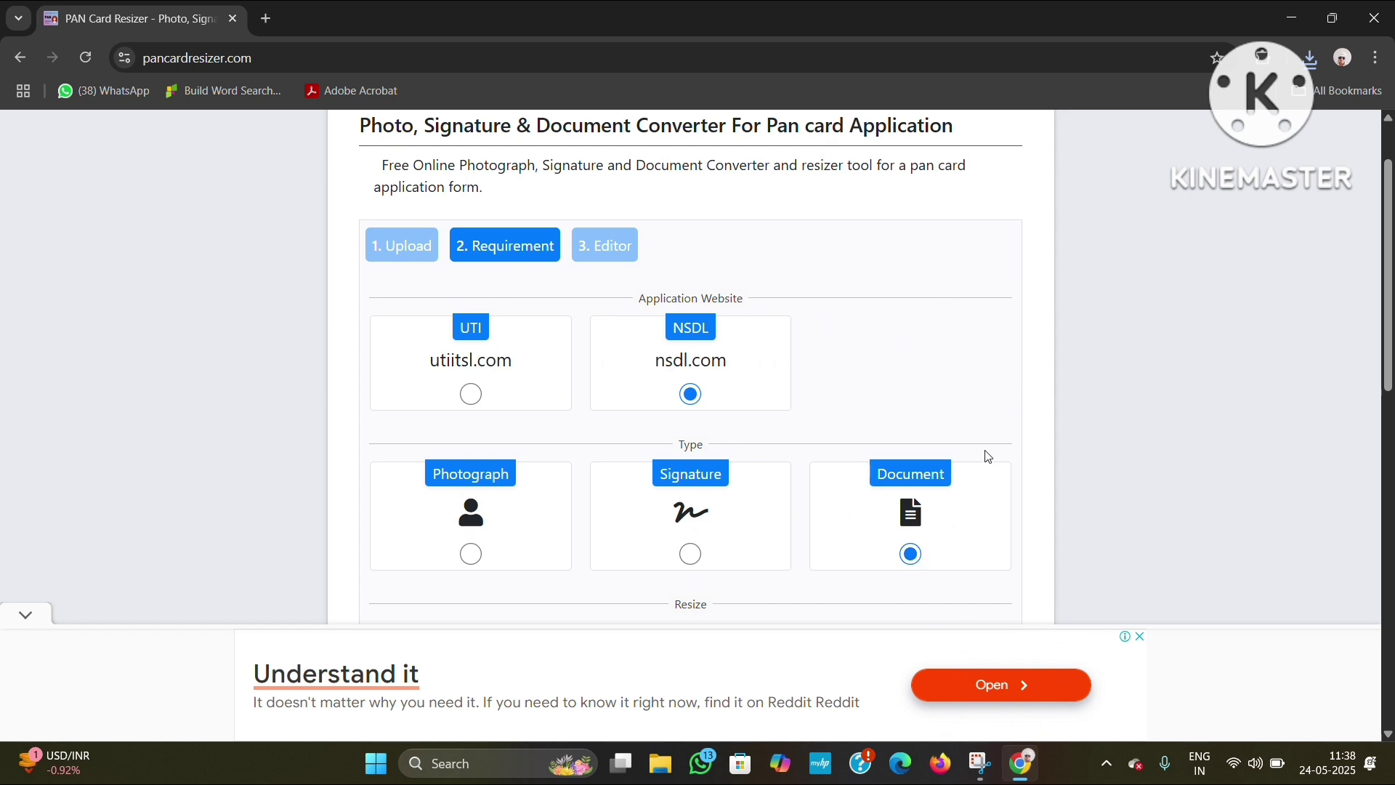
pyautogui.scroll(-2, 984, 455)
pyautogui.click(981, 508)
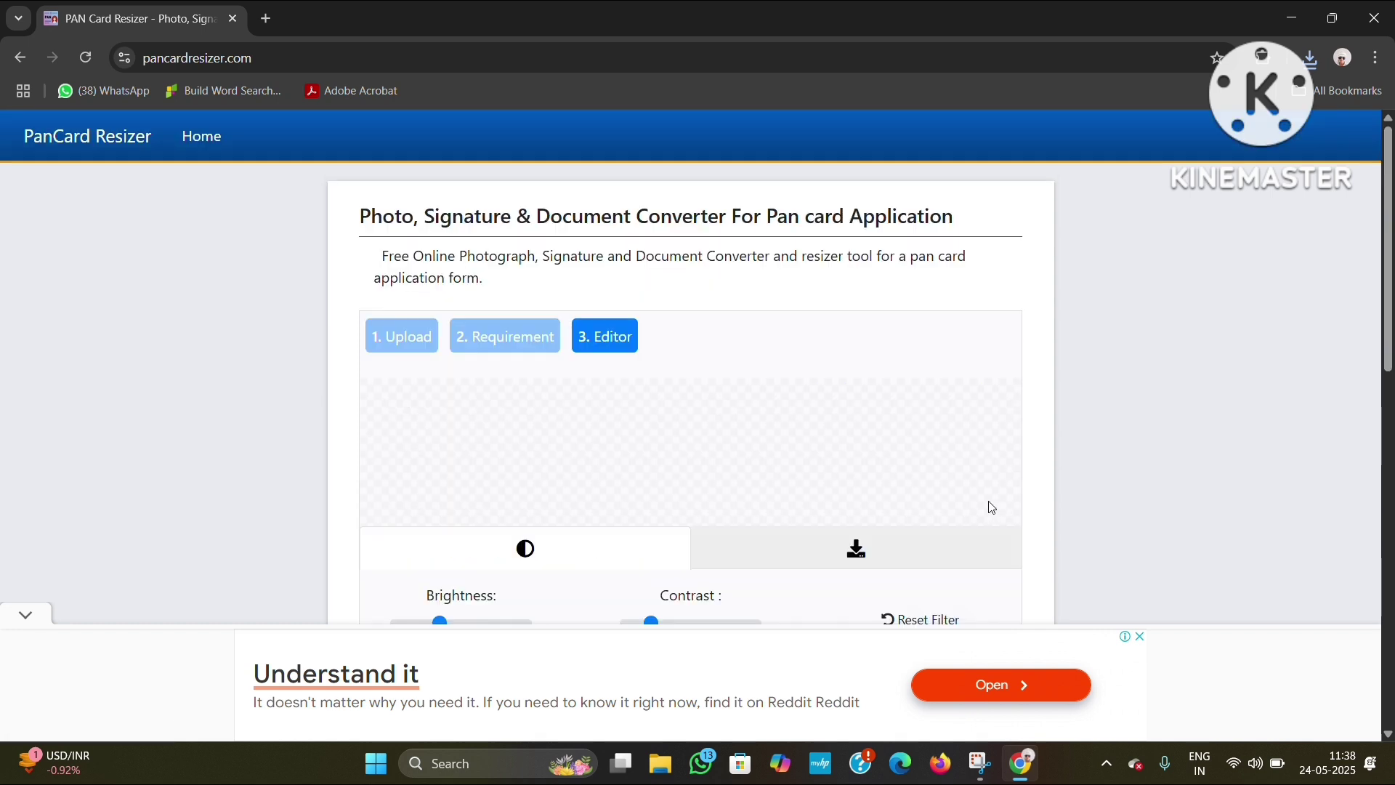
# Download the resized NSDL document.
pyautogui.scroll(-2, 867, 519)
pyautogui.scroll(-1, 867, 518)
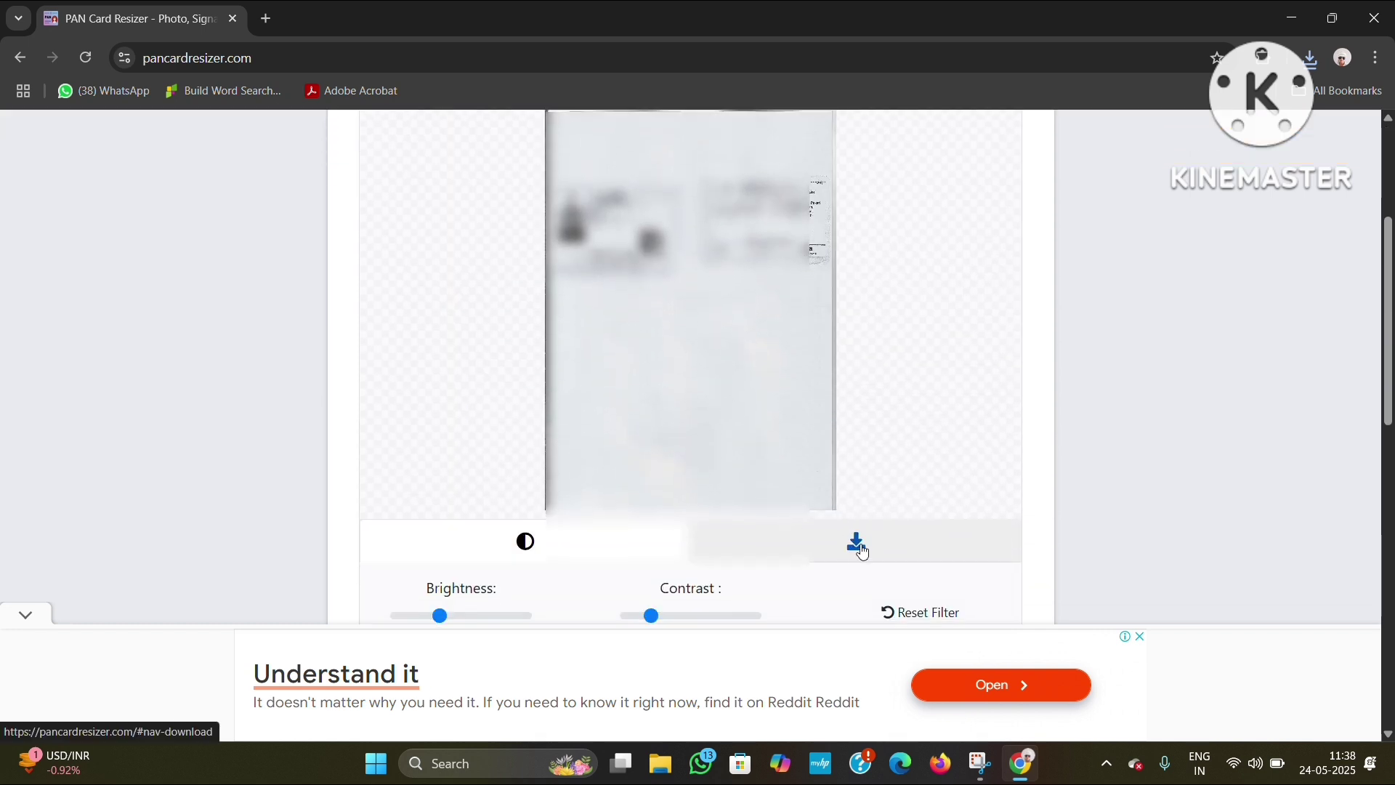
pyautogui.click(856, 542)
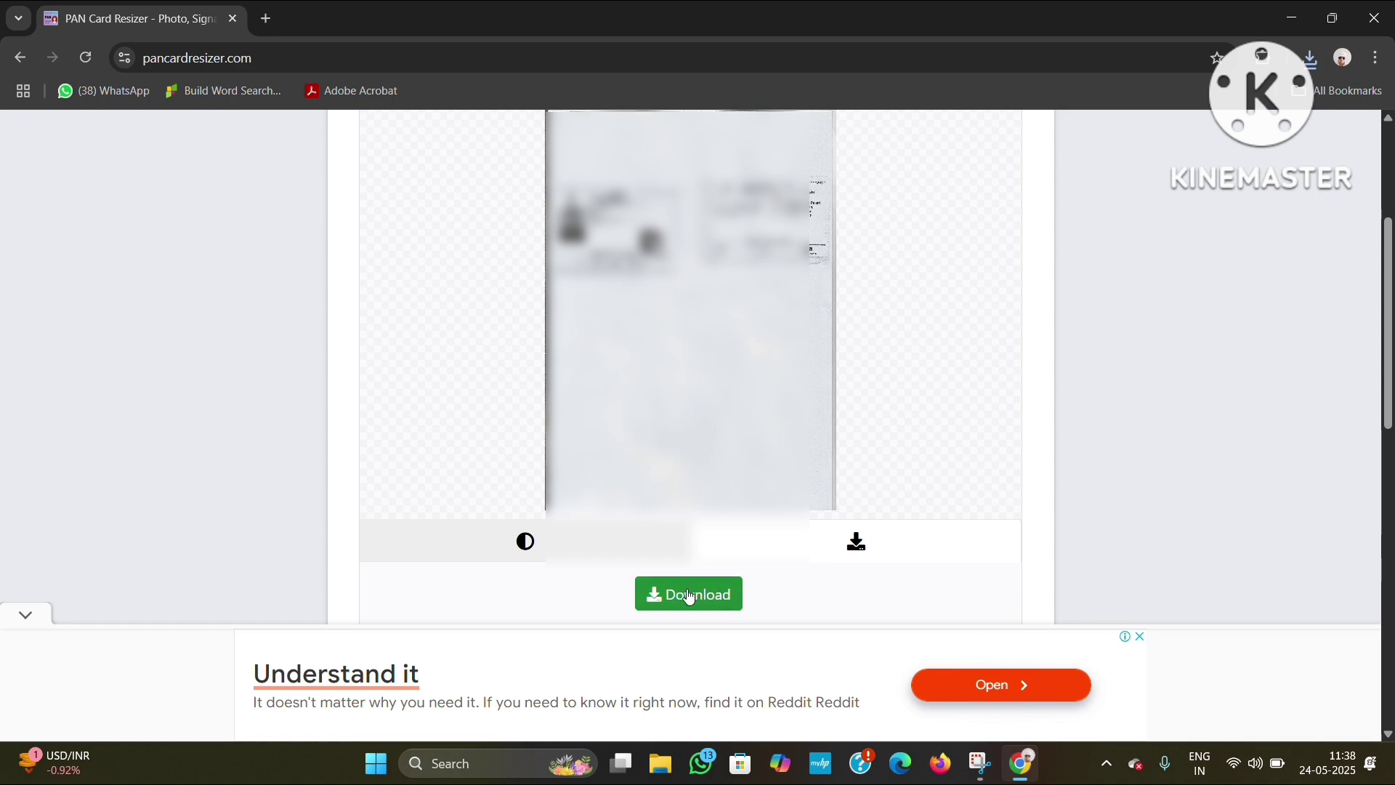
pyautogui.click(688, 594)
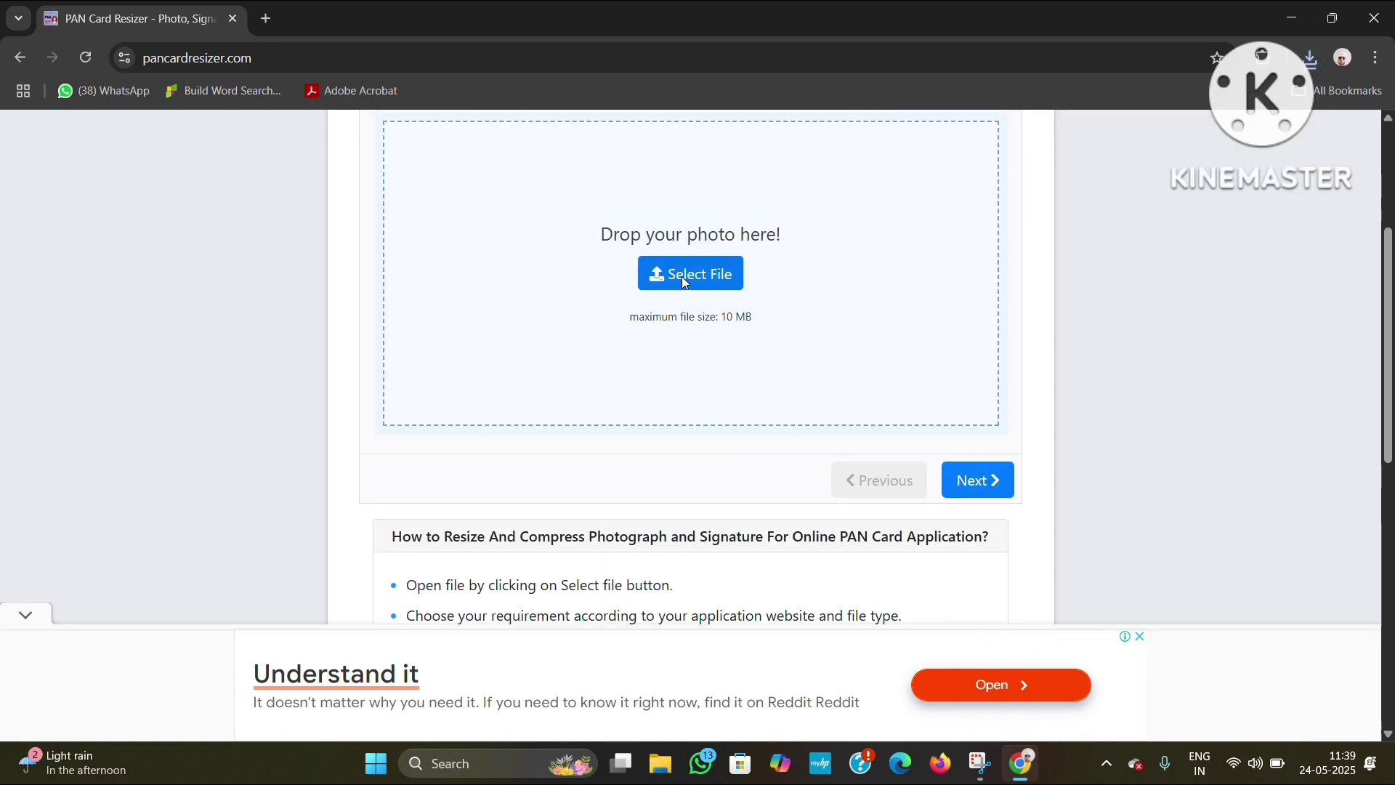
# Upload the pink-background applicant photo and set it up as an NSDL Photograph.
pyautogui.click(683, 276)
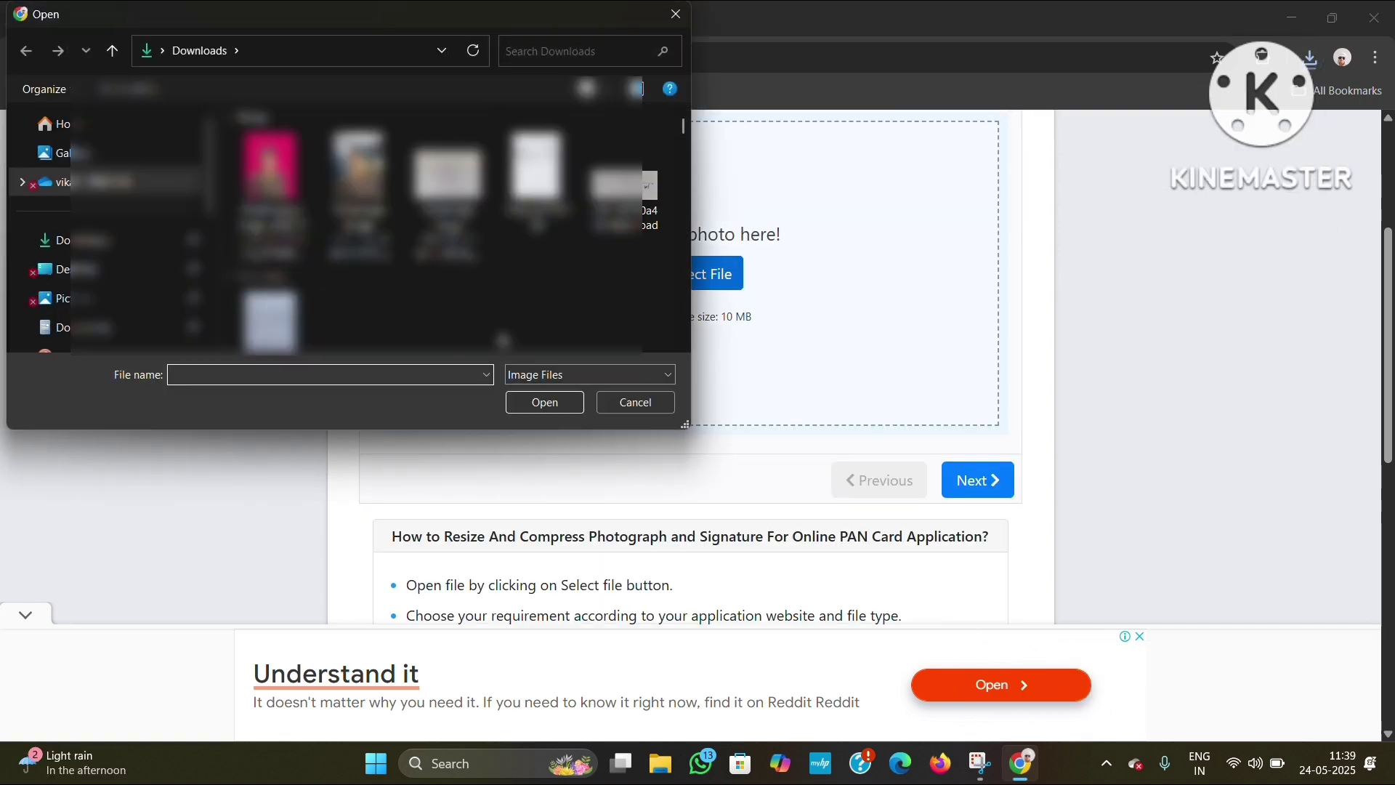
pyautogui.click(271, 167)
pyautogui.click(544, 402)
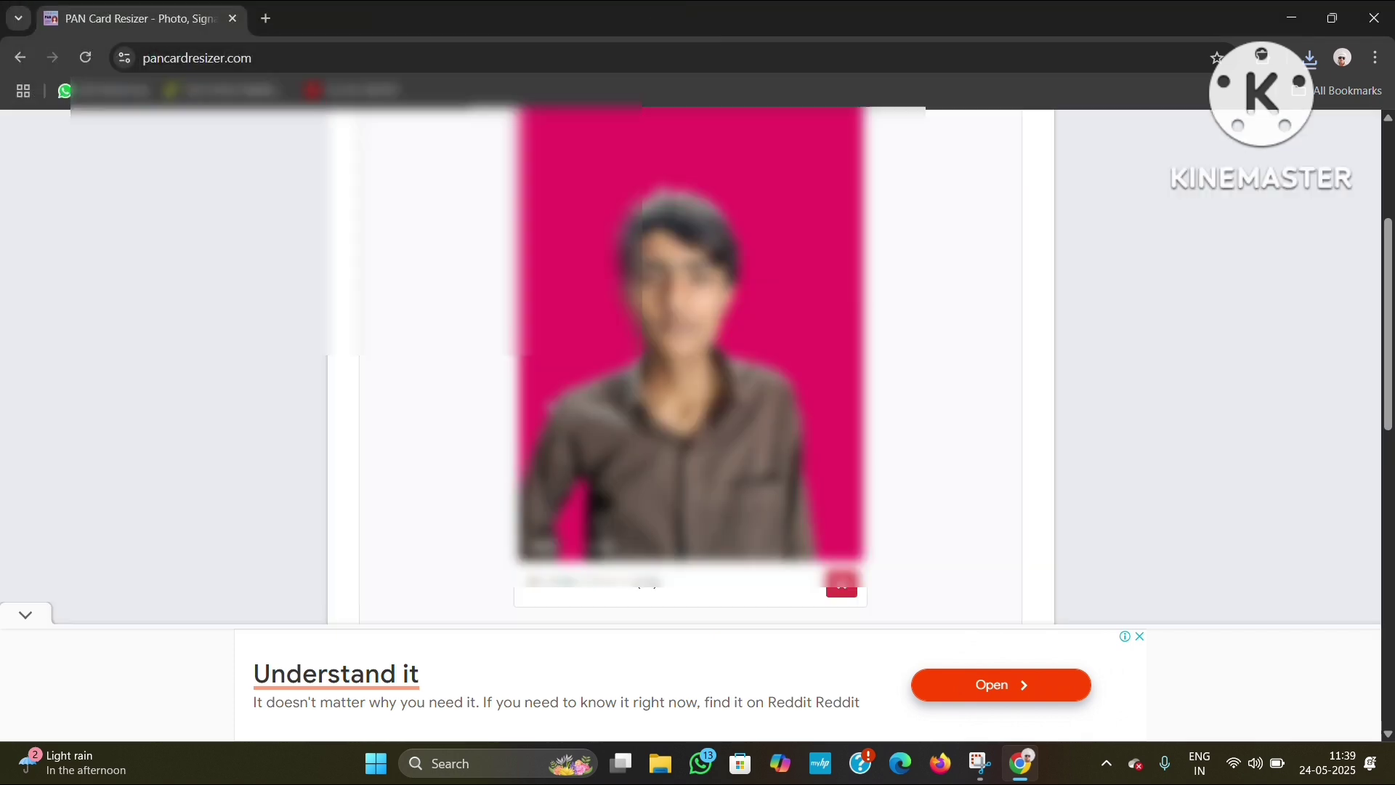
pyautogui.scroll(-3, 942, 457)
pyautogui.click(972, 472)
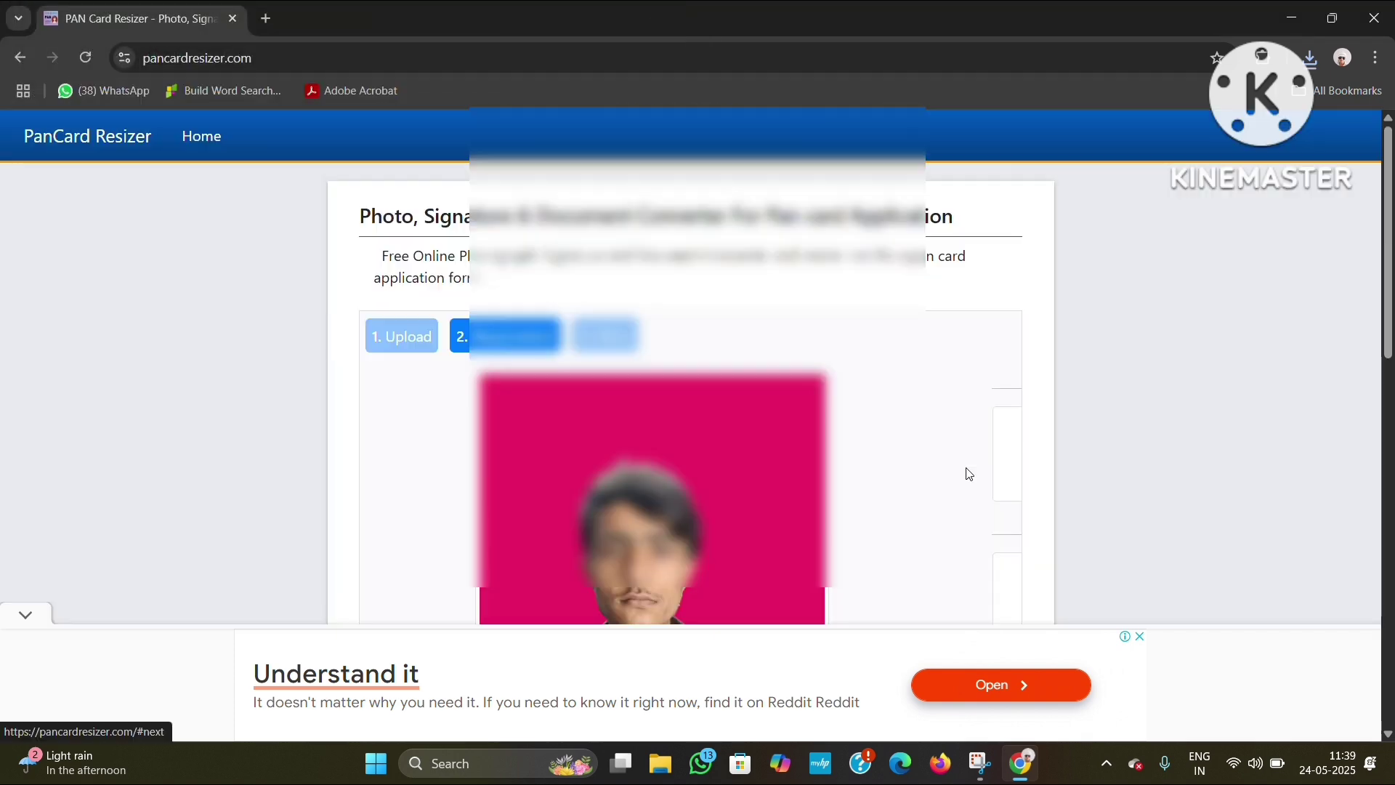
pyautogui.scroll(-3, 756, 507)
pyautogui.click(471, 462)
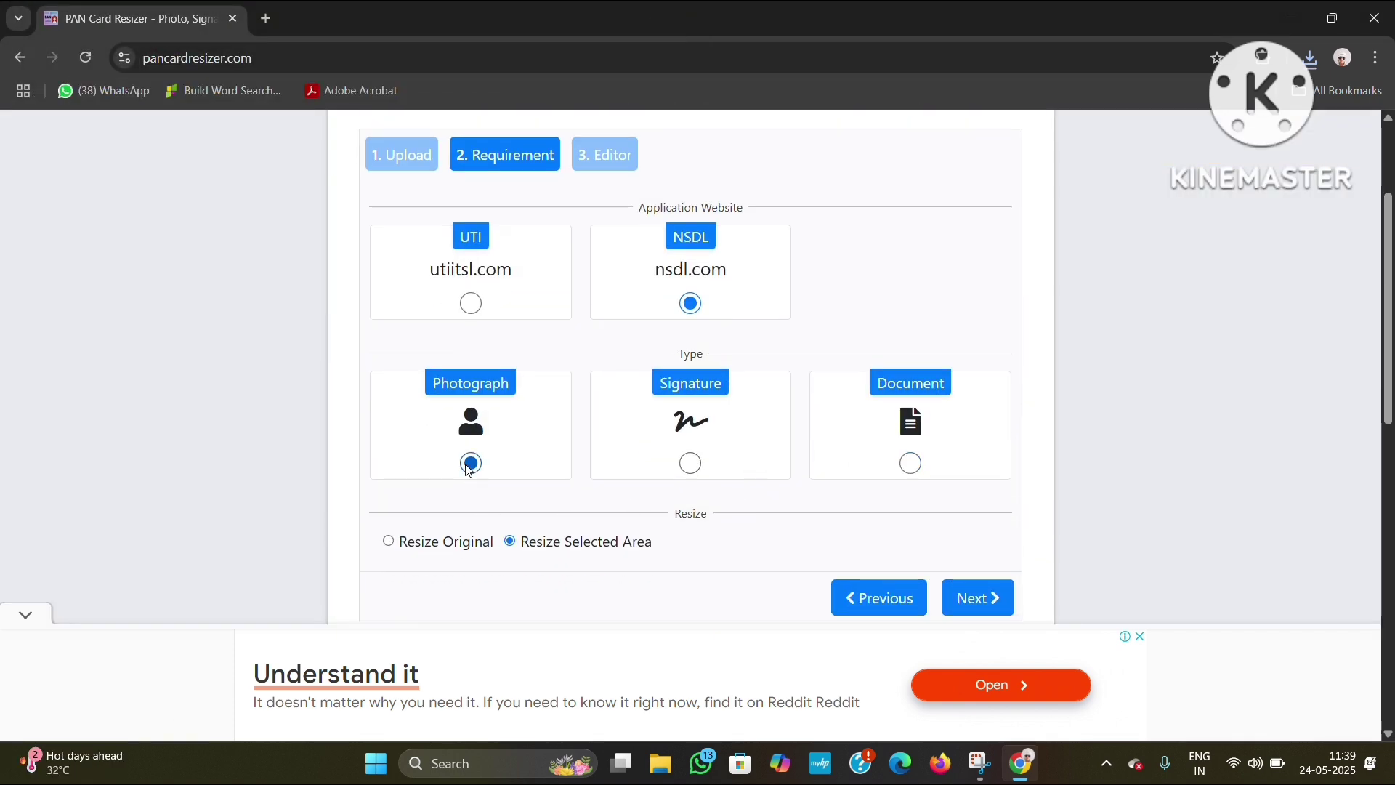
pyautogui.click(973, 603)
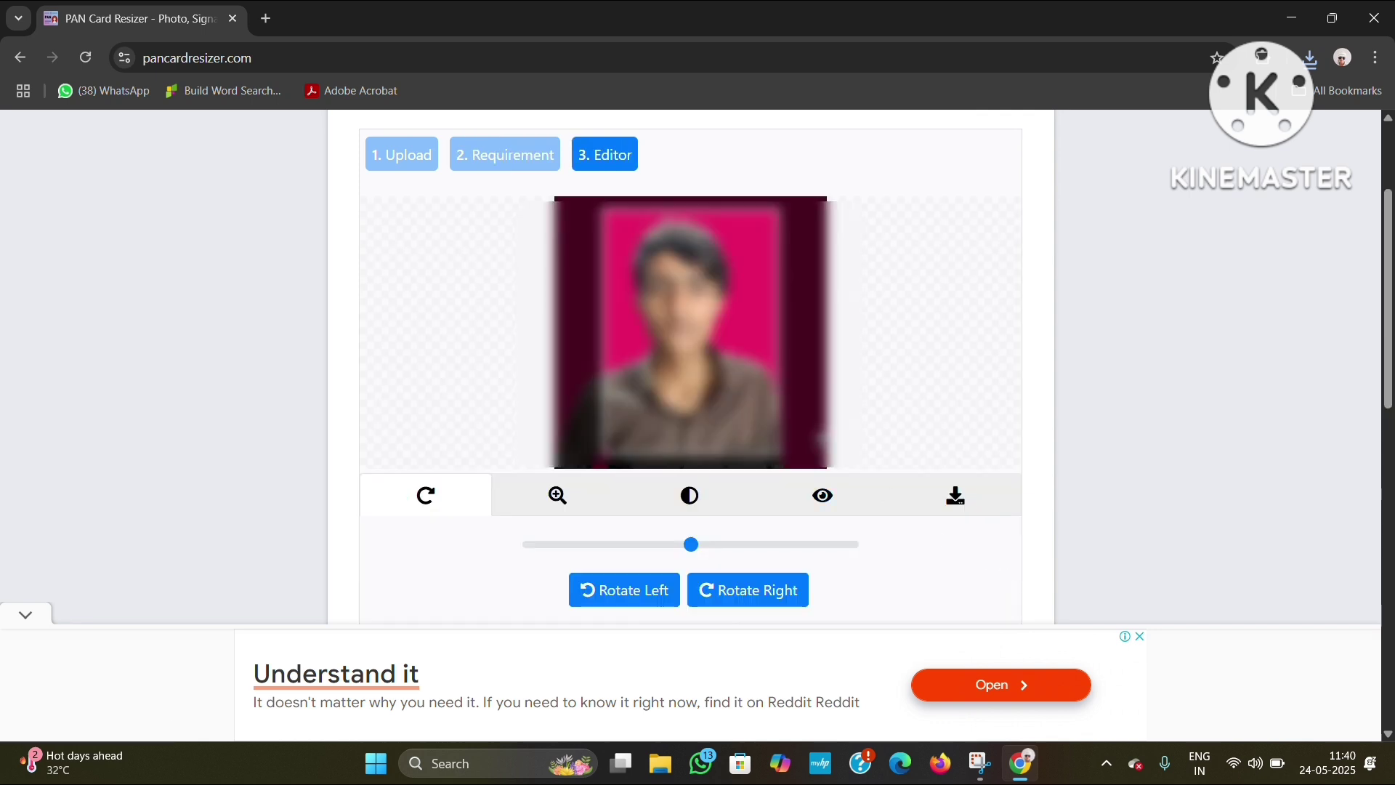
# Move the photo slightly lower in the crop box and download the cropped photo.
pyautogui.moveTo(700, 377); pyautogui.dragTo(702, 391)
pyautogui.scroll(1, 698, 394)
pyautogui.scroll(-1, 702, 391)
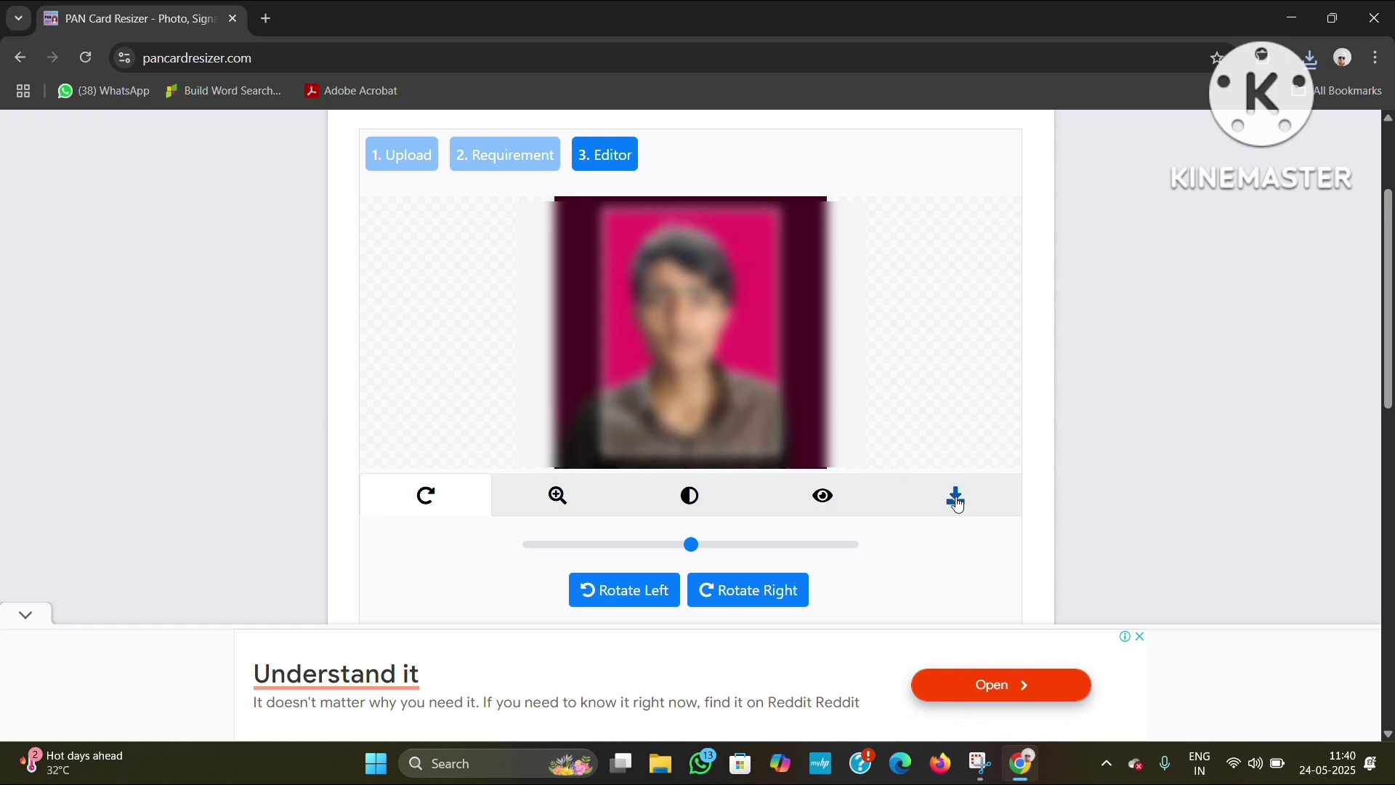
pyautogui.click(969, 507)
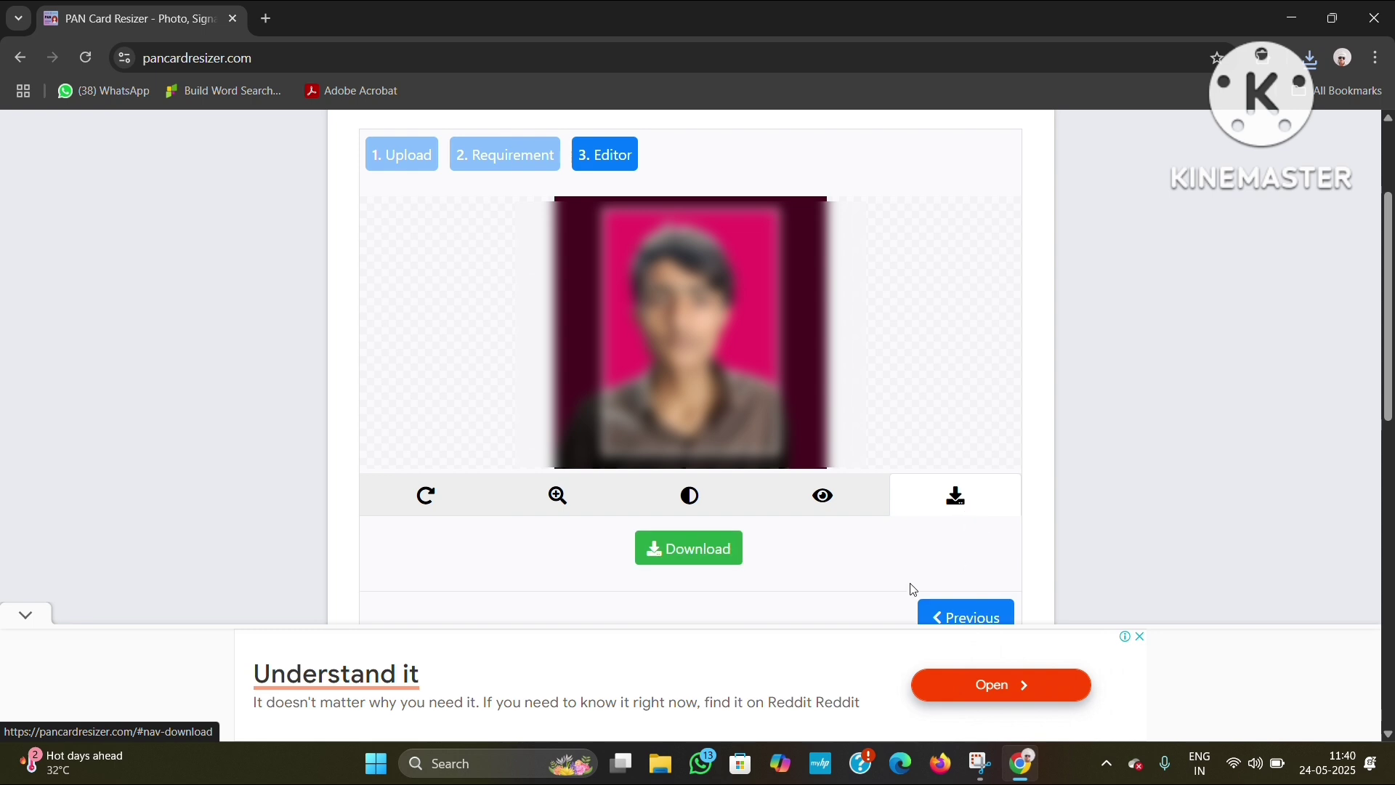
pyautogui.click(700, 550)
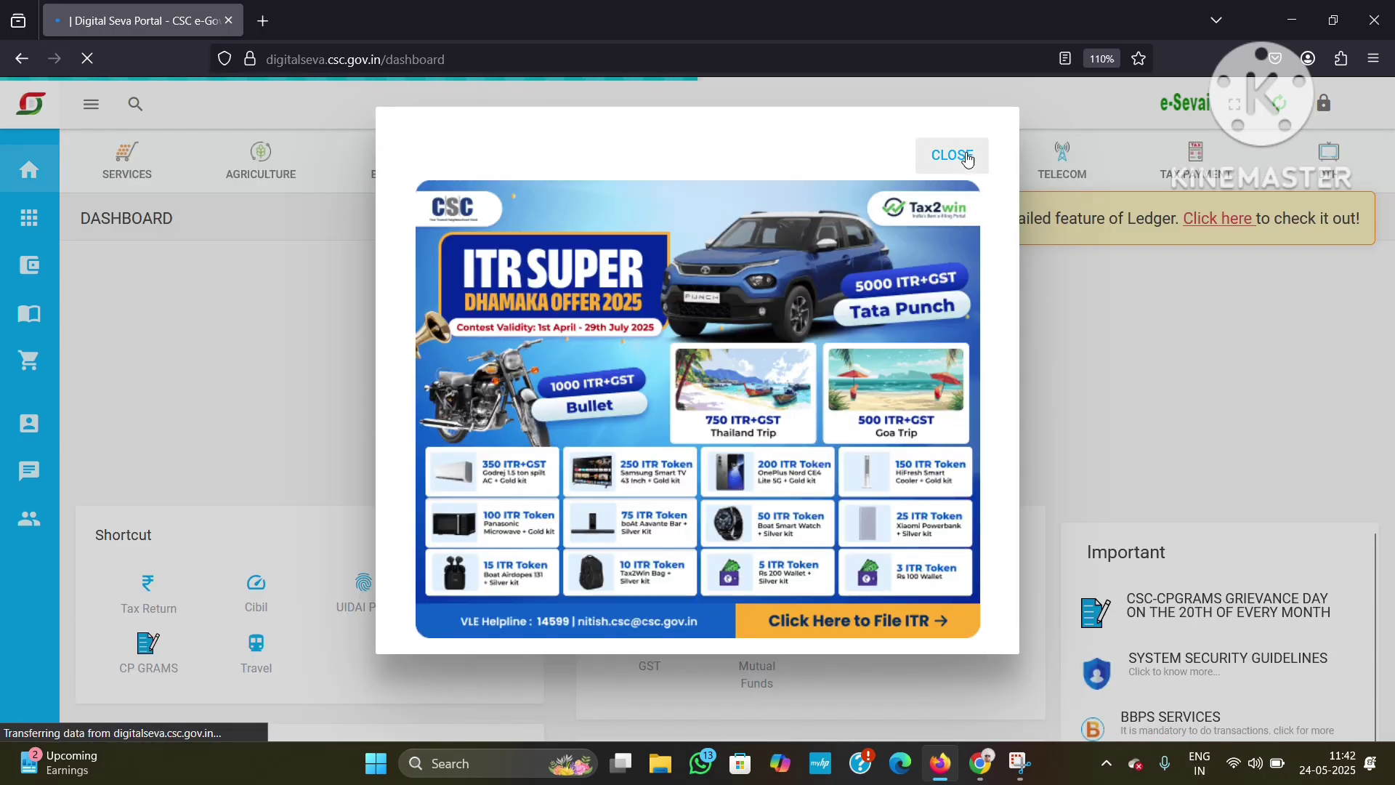
# Dismiss the ITR popup, open NSDL PAN Services via 'nsdl', and log in through Digital Seva Connect on Protean.
pyautogui.click(964, 154)
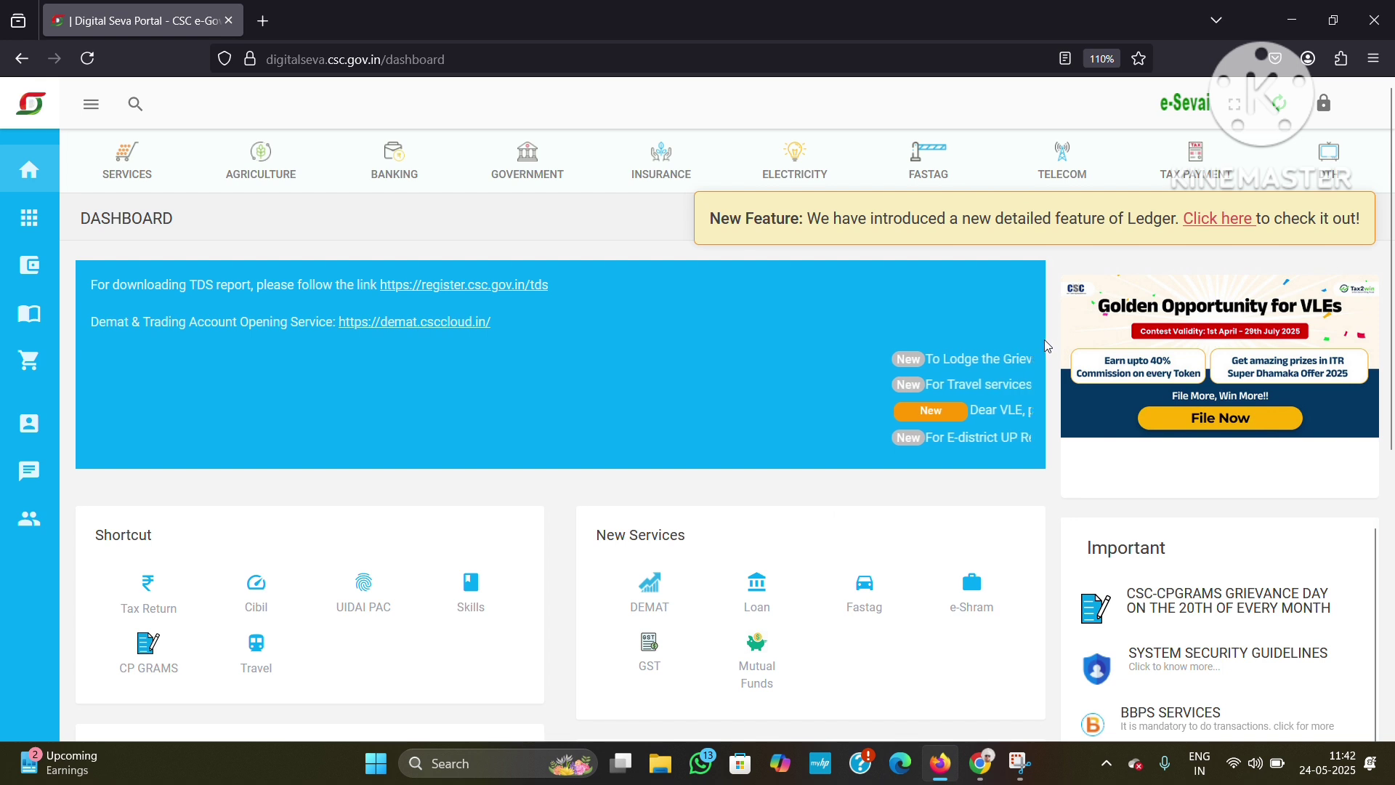
pyautogui.click(136, 105)
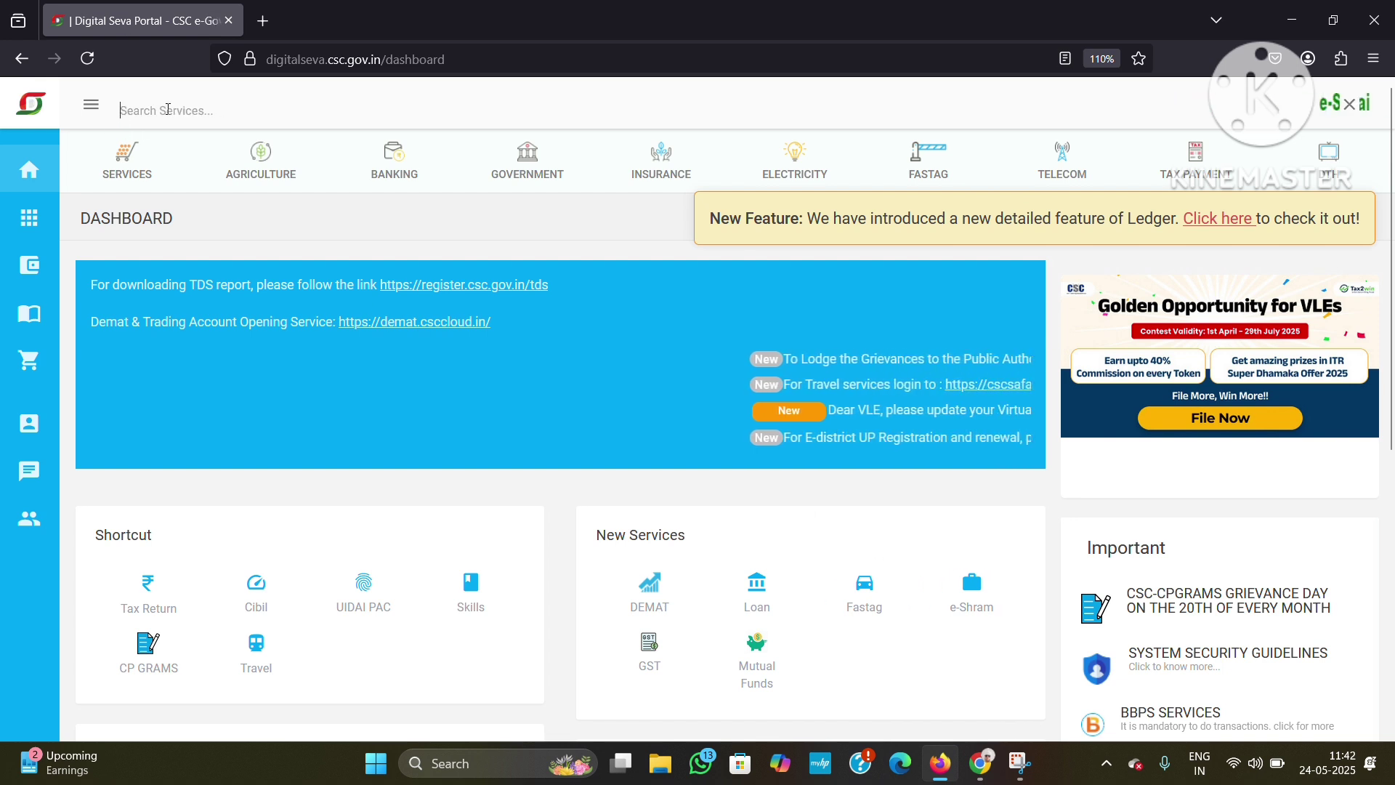
pyautogui.write('nsdl')
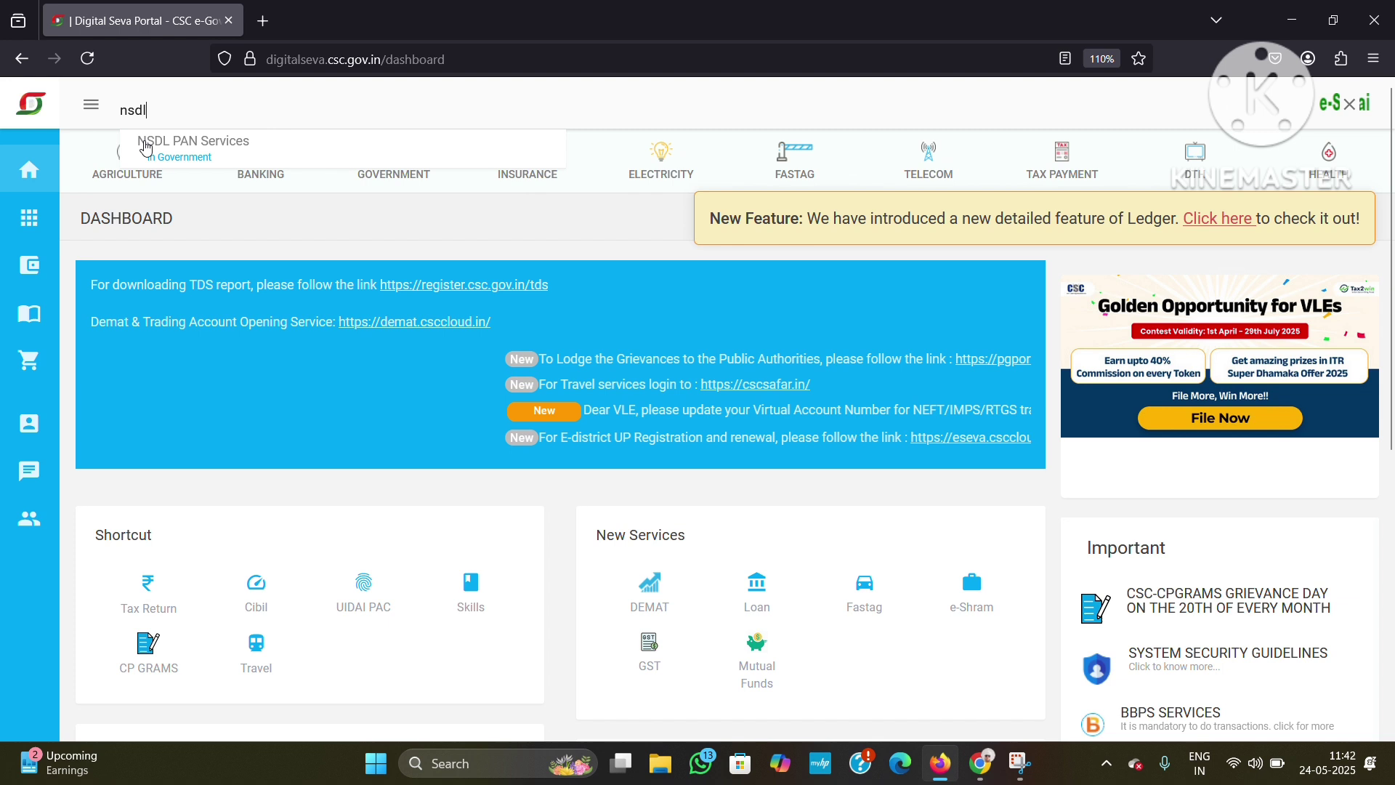
pyautogui.click(146, 145)
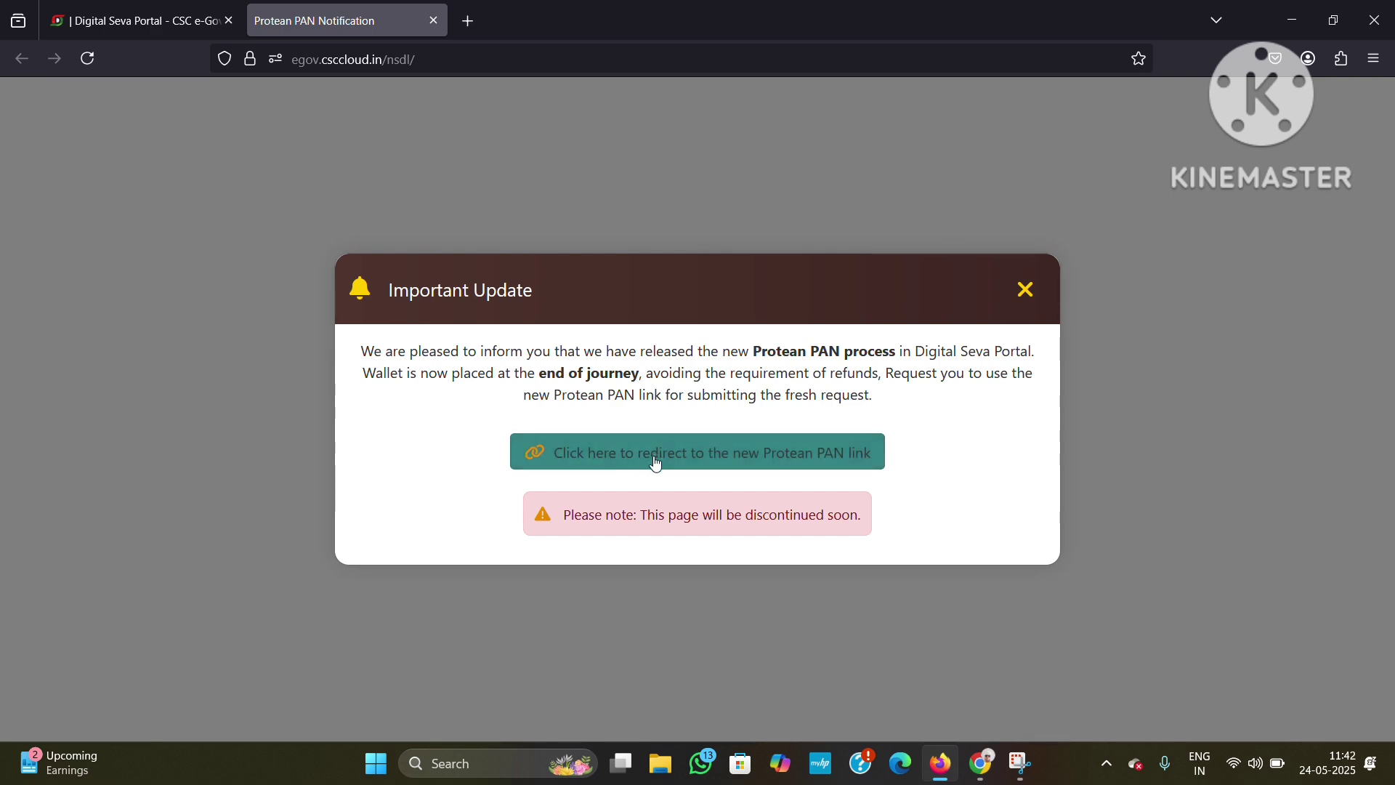
pyautogui.click(689, 462)
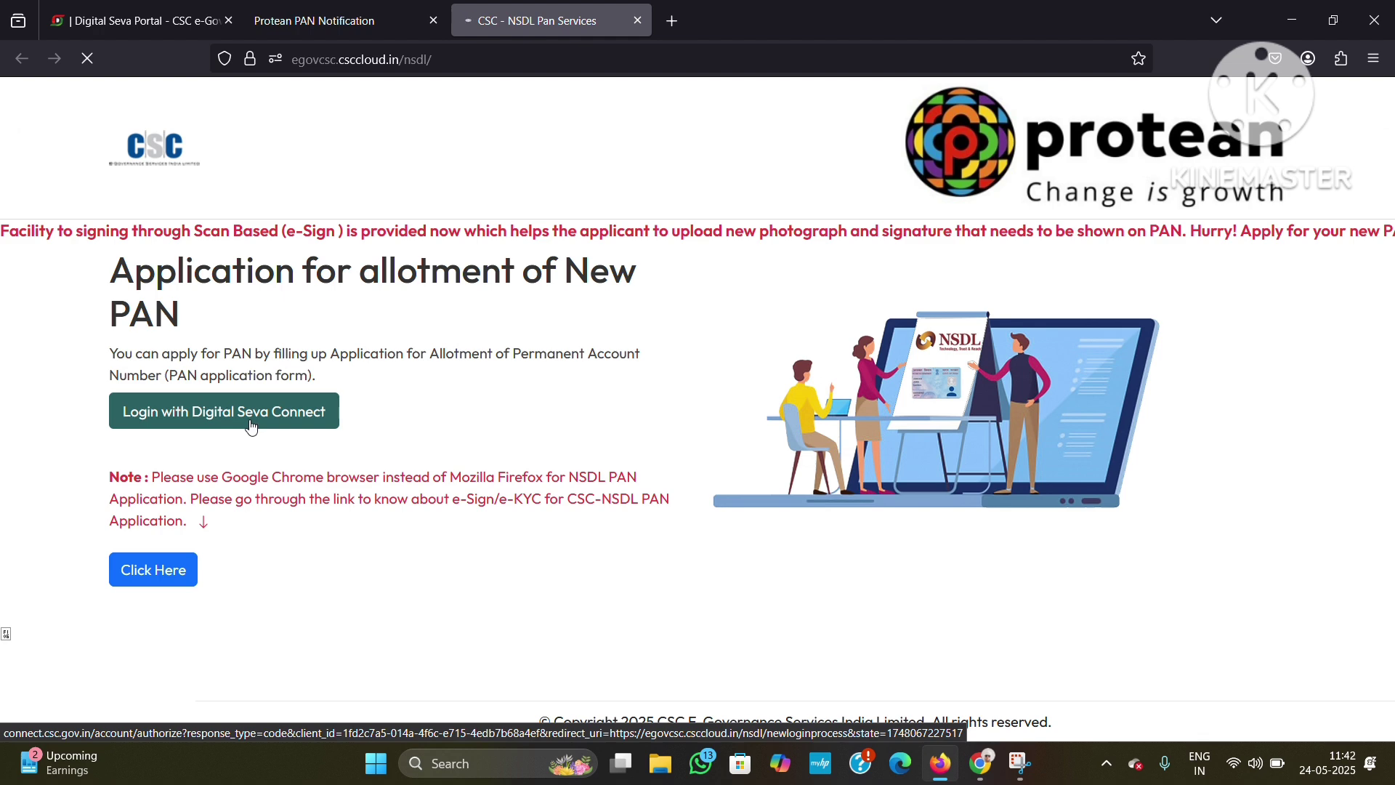
pyautogui.click(251, 426)
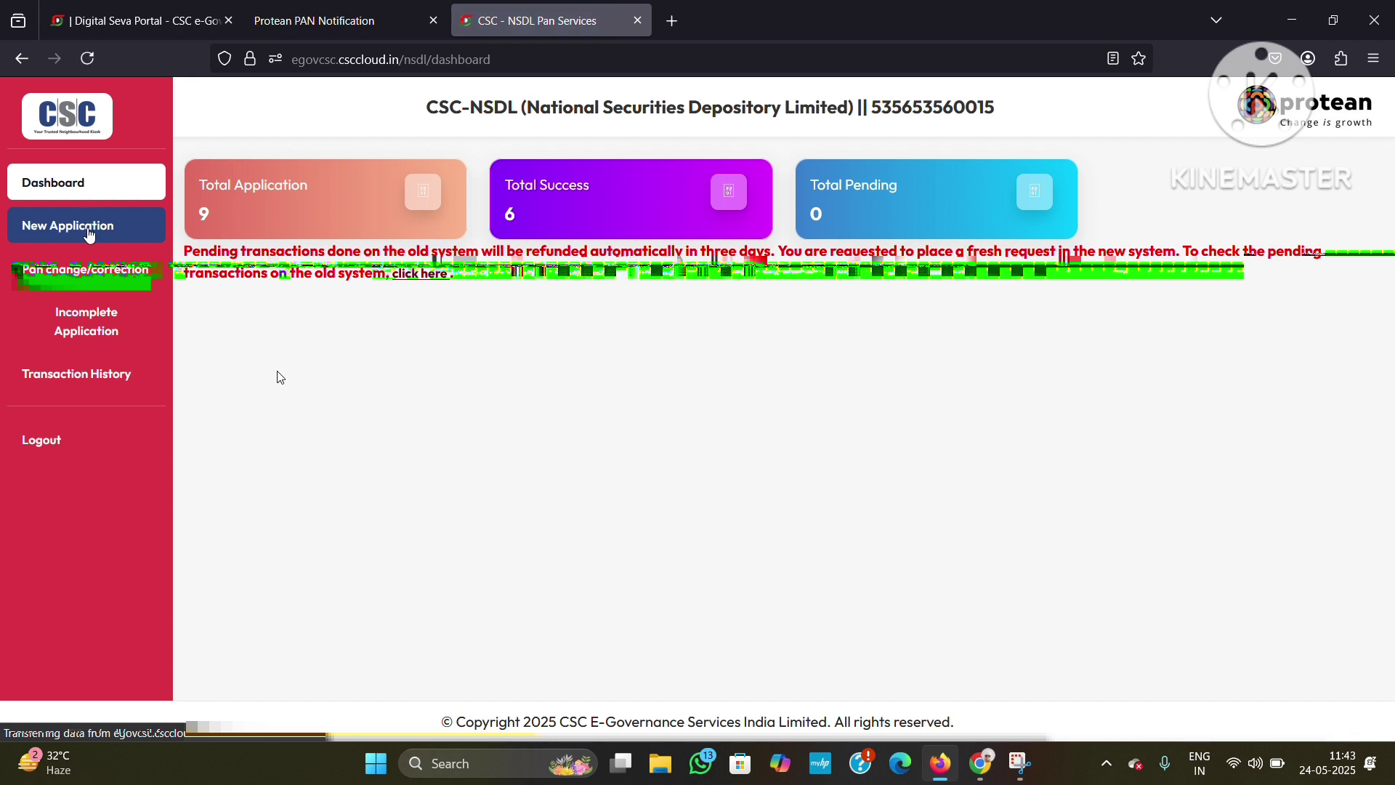
# Start a scan-based e-Sign application: Form 49A, category INDIVIDUAL, Physical PAN Card/E-PAN Card.
pyautogui.click(88, 233)
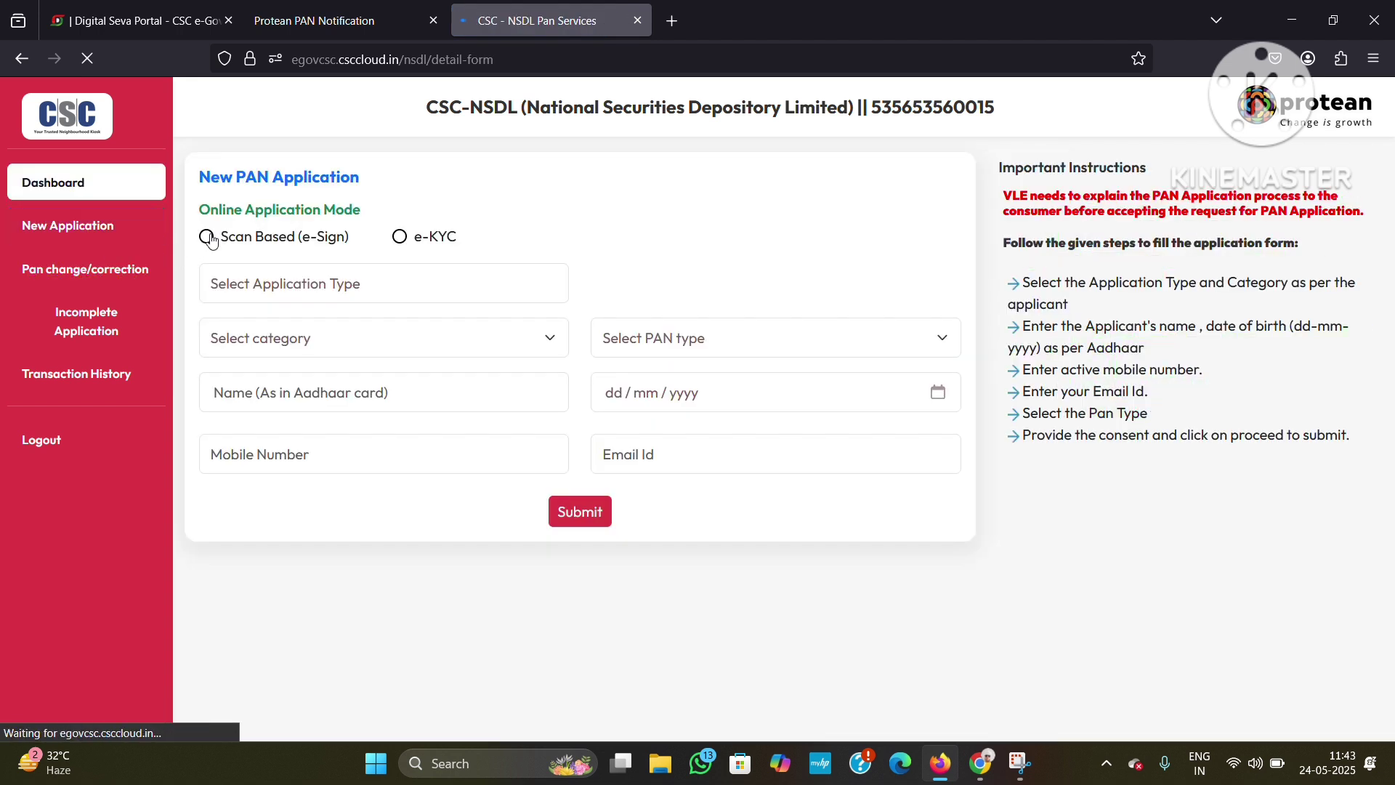
pyautogui.click(208, 237)
pyautogui.click(285, 282)
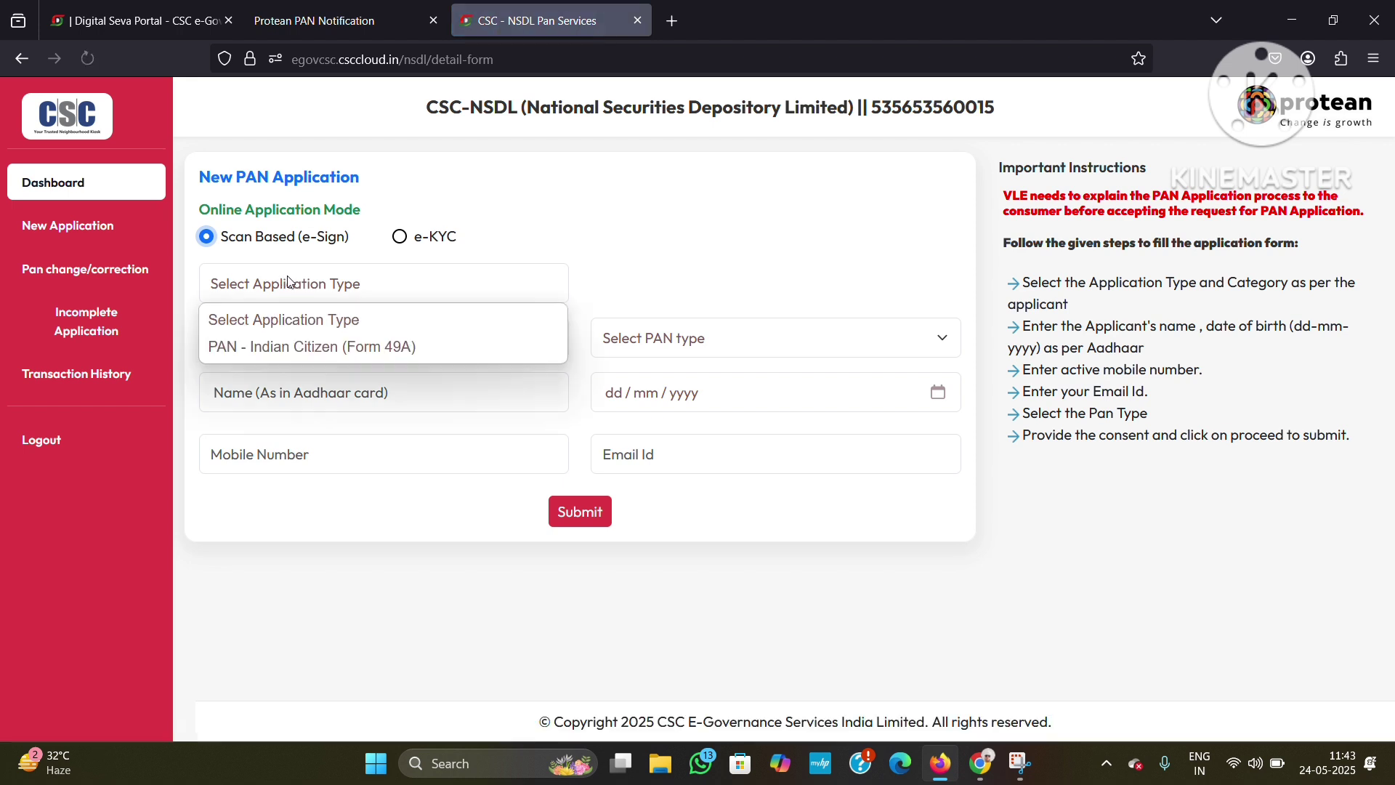
pyautogui.click(296, 348)
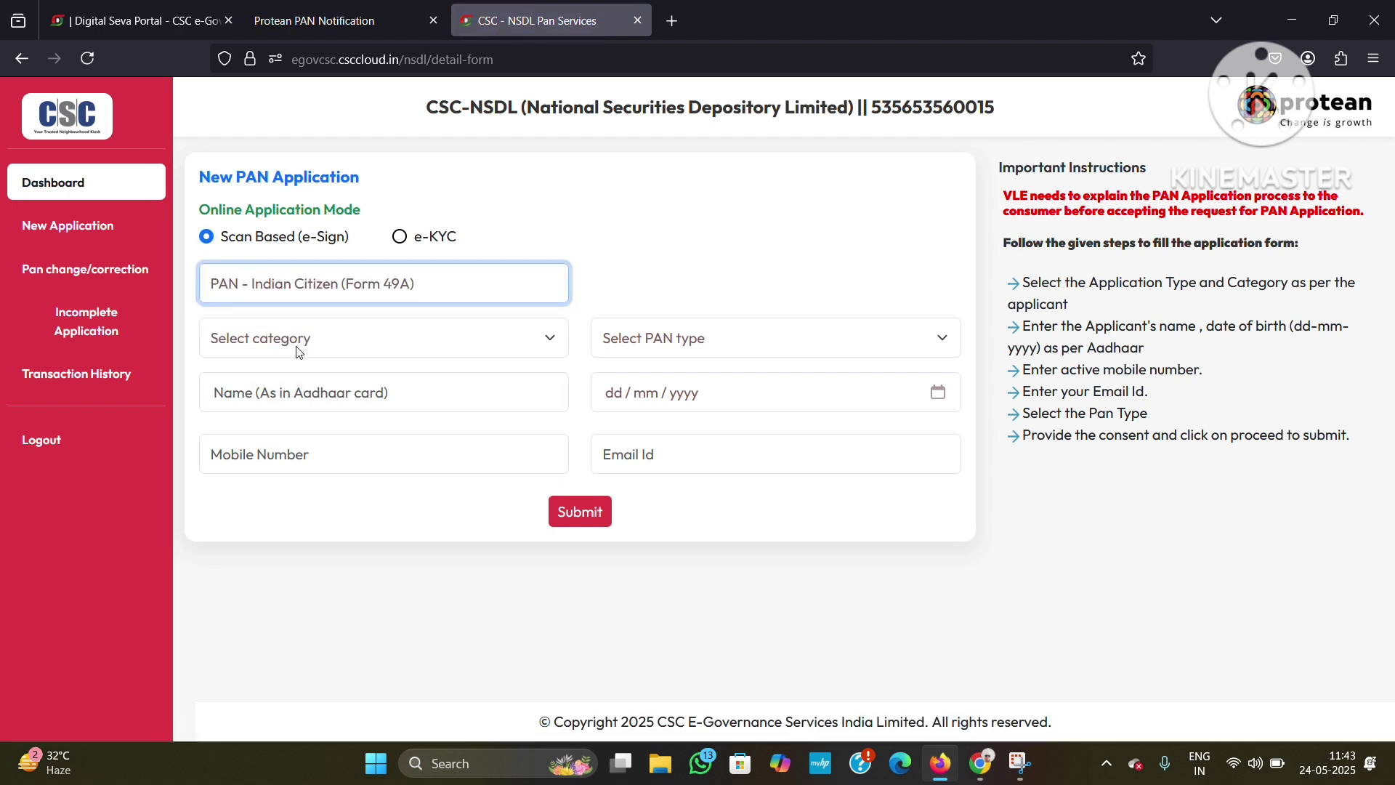
pyautogui.click(311, 340)
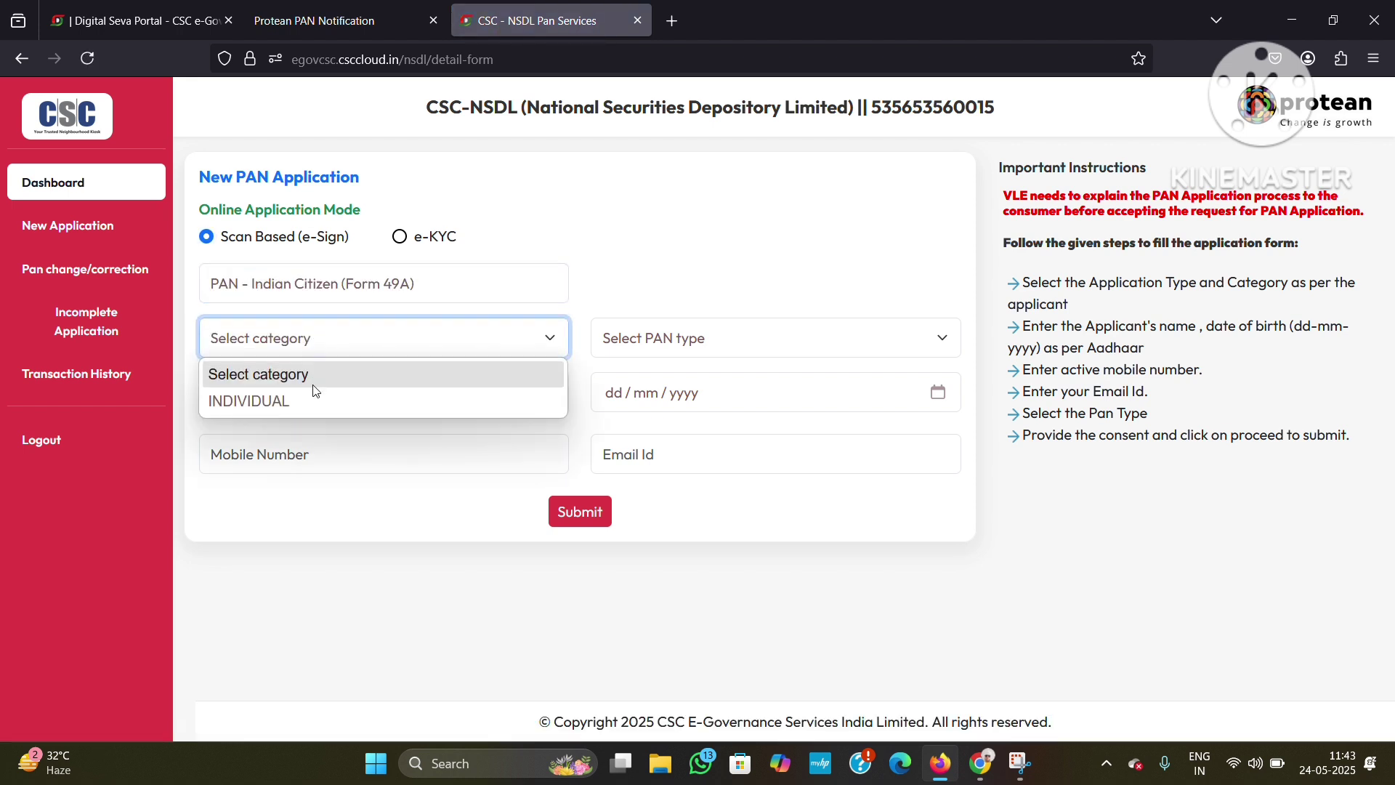
pyautogui.click(315, 396)
pyautogui.click(680, 338)
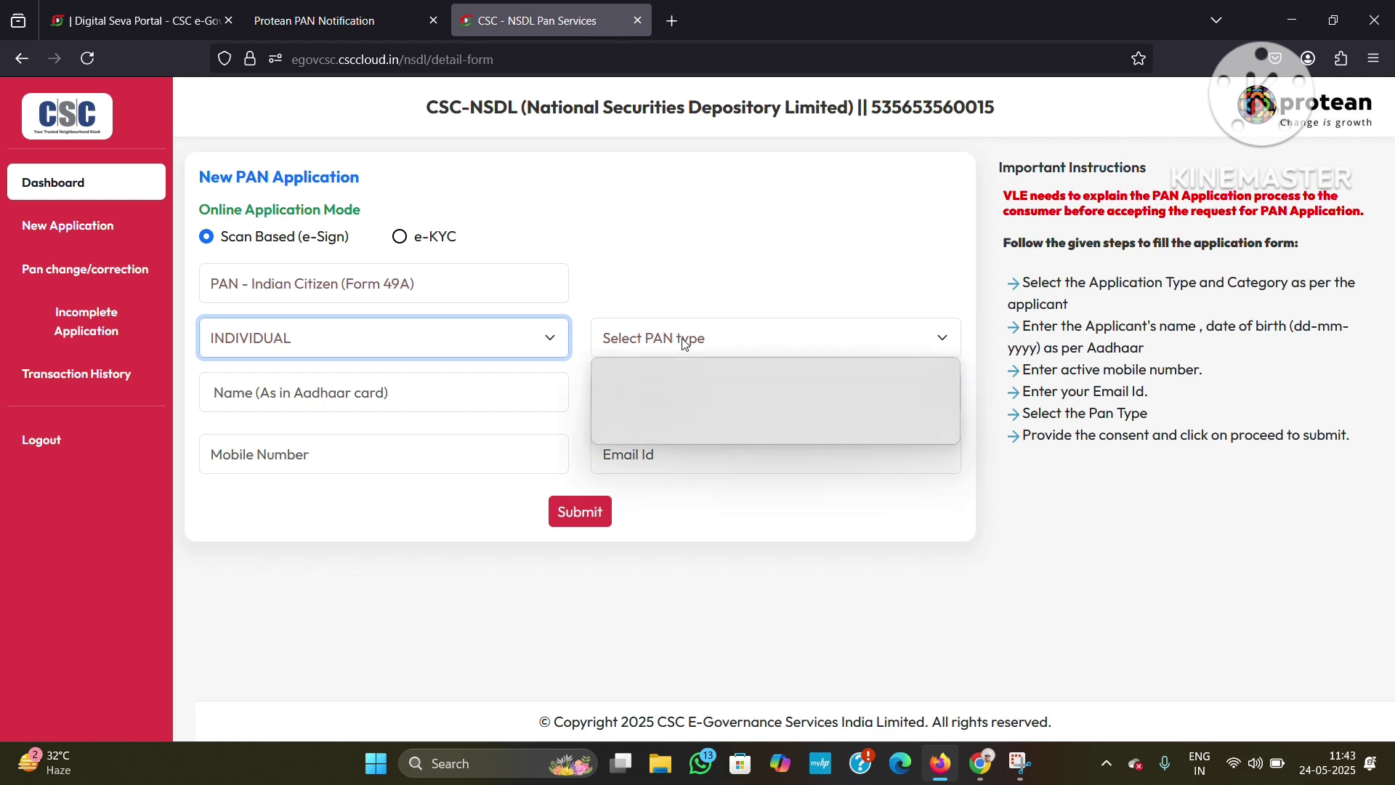
pyautogui.click(696, 400)
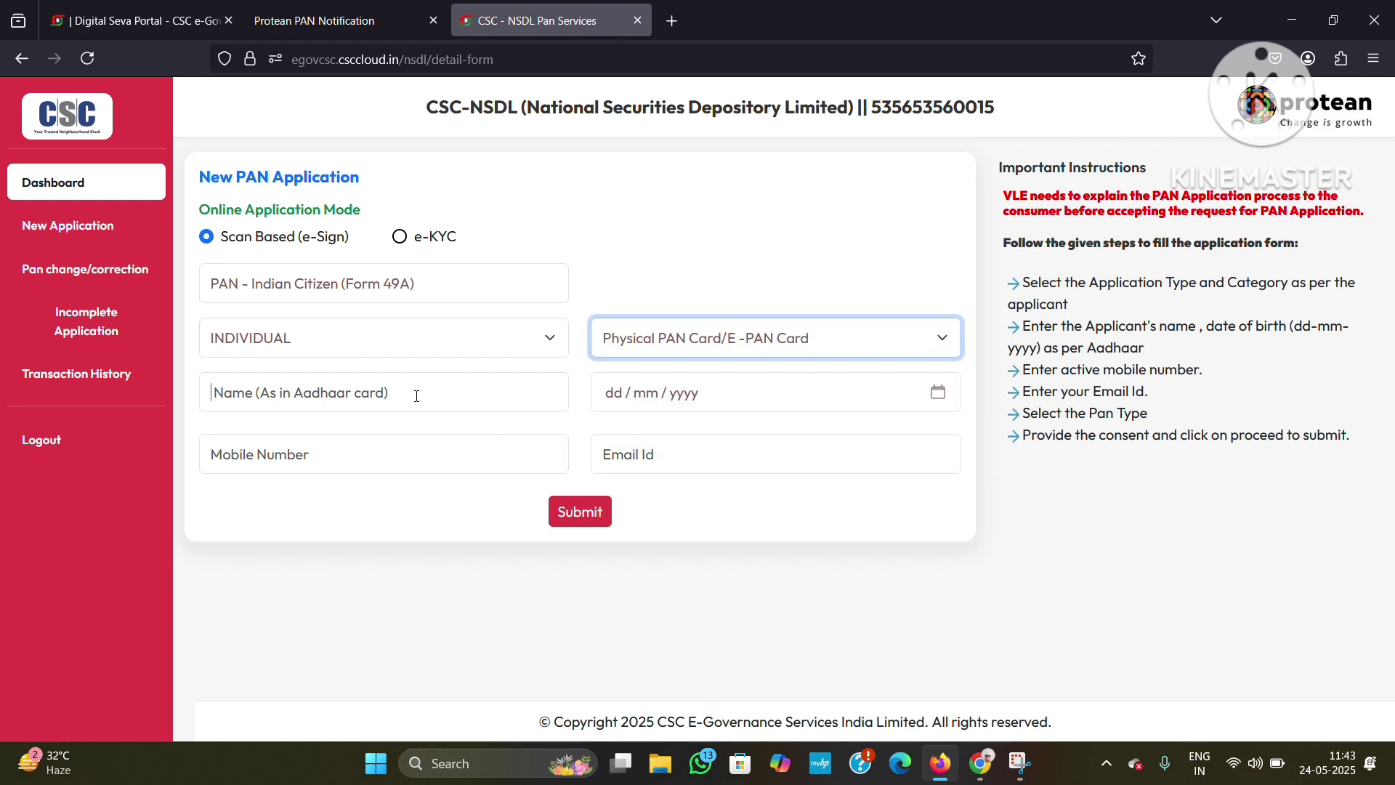
# Enter the applicant's Aadhaar name, date of birth, mobile number and e-mail, then submit.
pyautogui.click(416, 396)
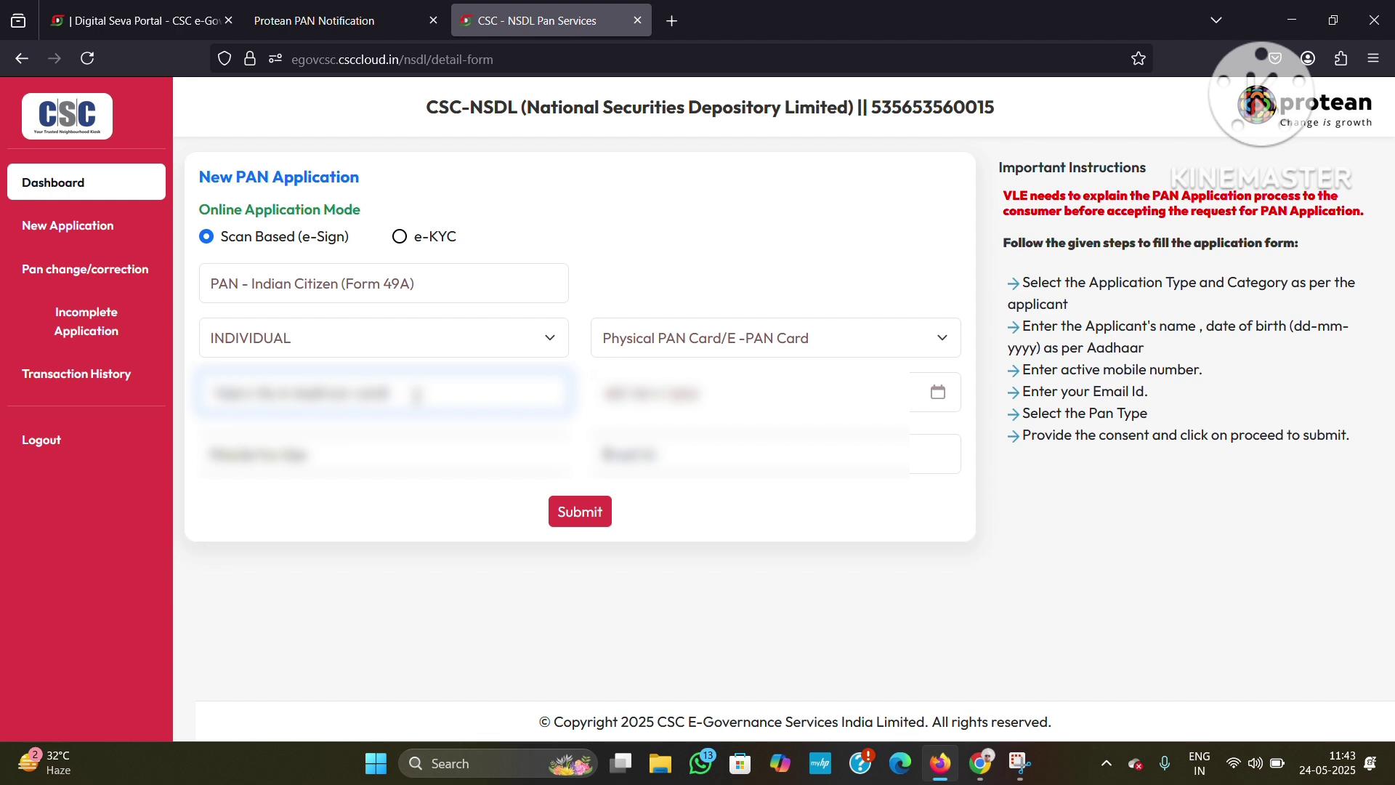
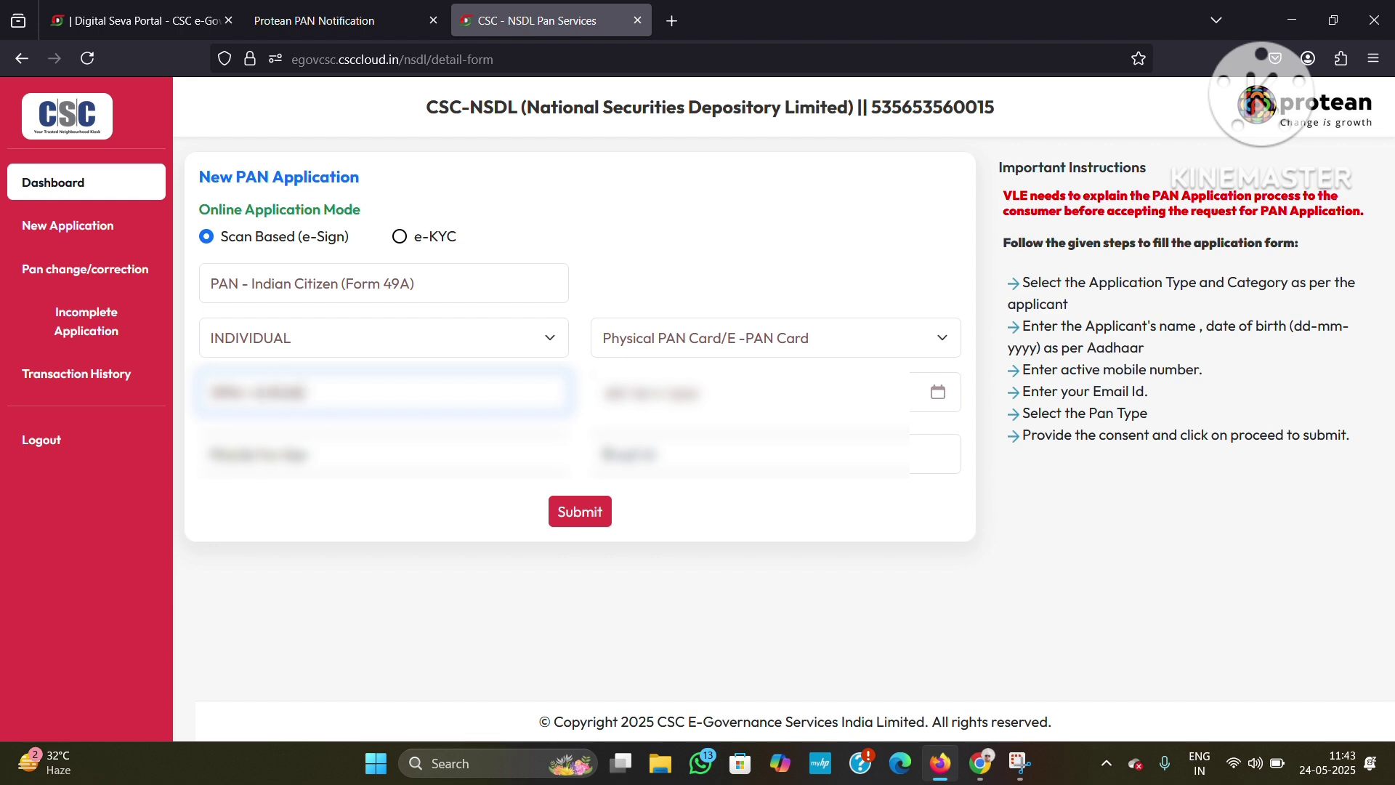
pyautogui.click(615, 395)
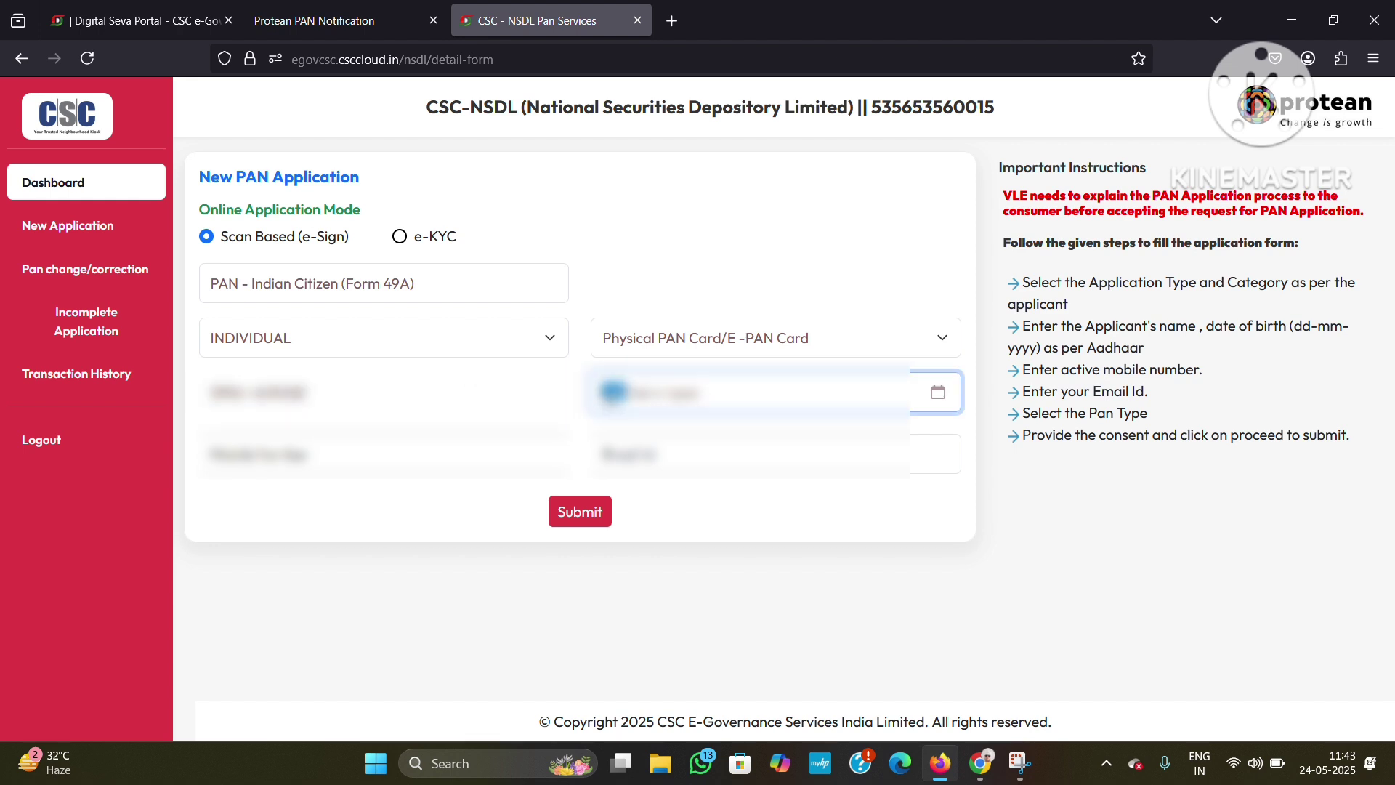
pyautogui.write('0101')
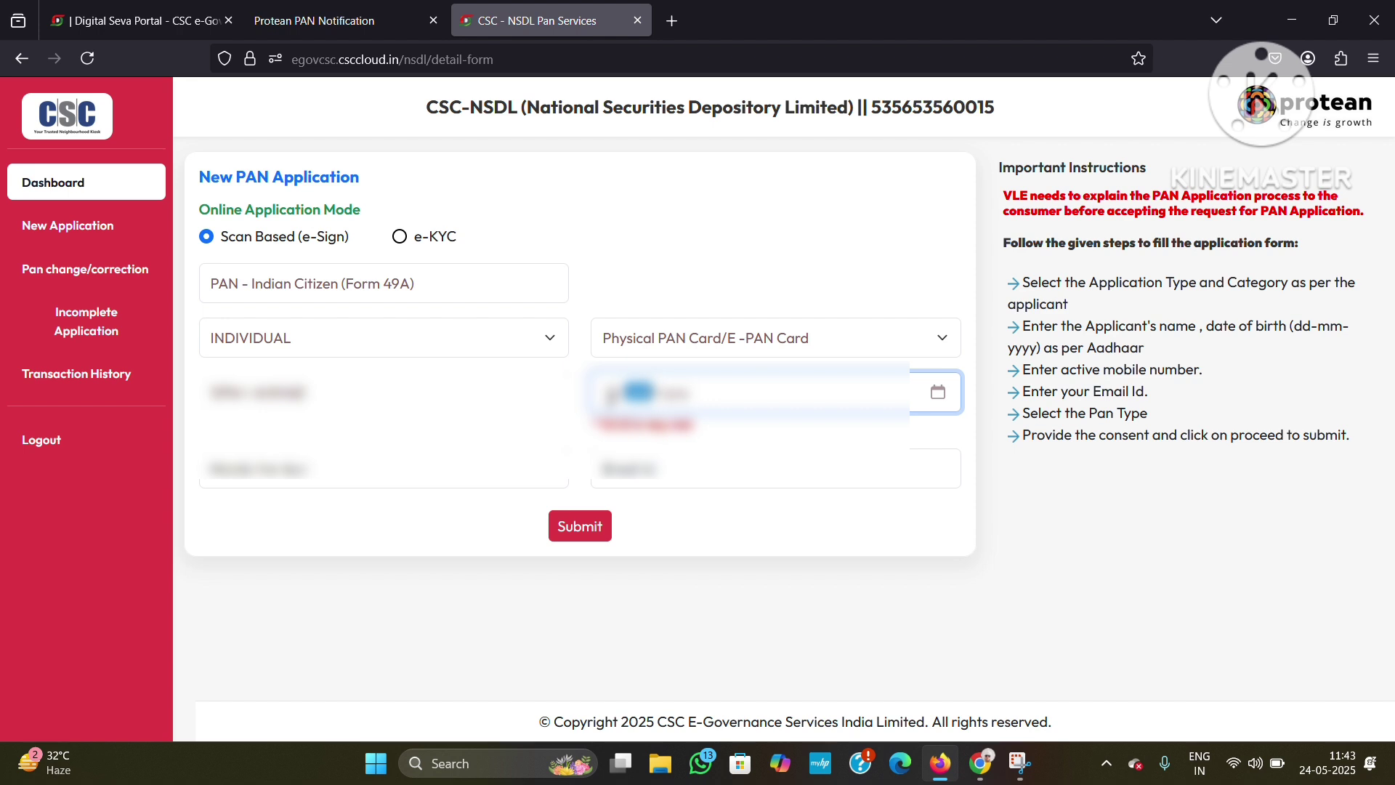
pyautogui.write('6')
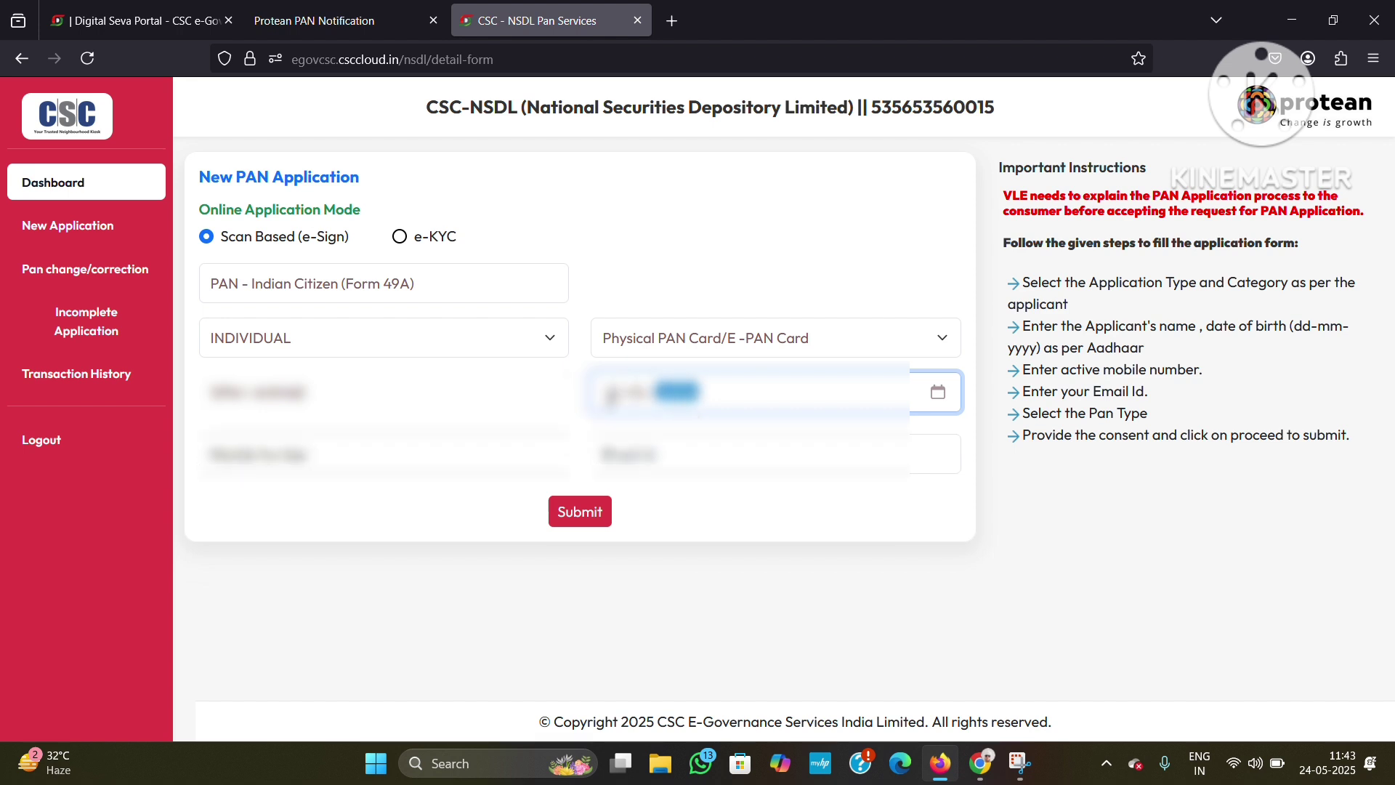
pyautogui.click(298, 450)
pyautogui.click(298, 451)
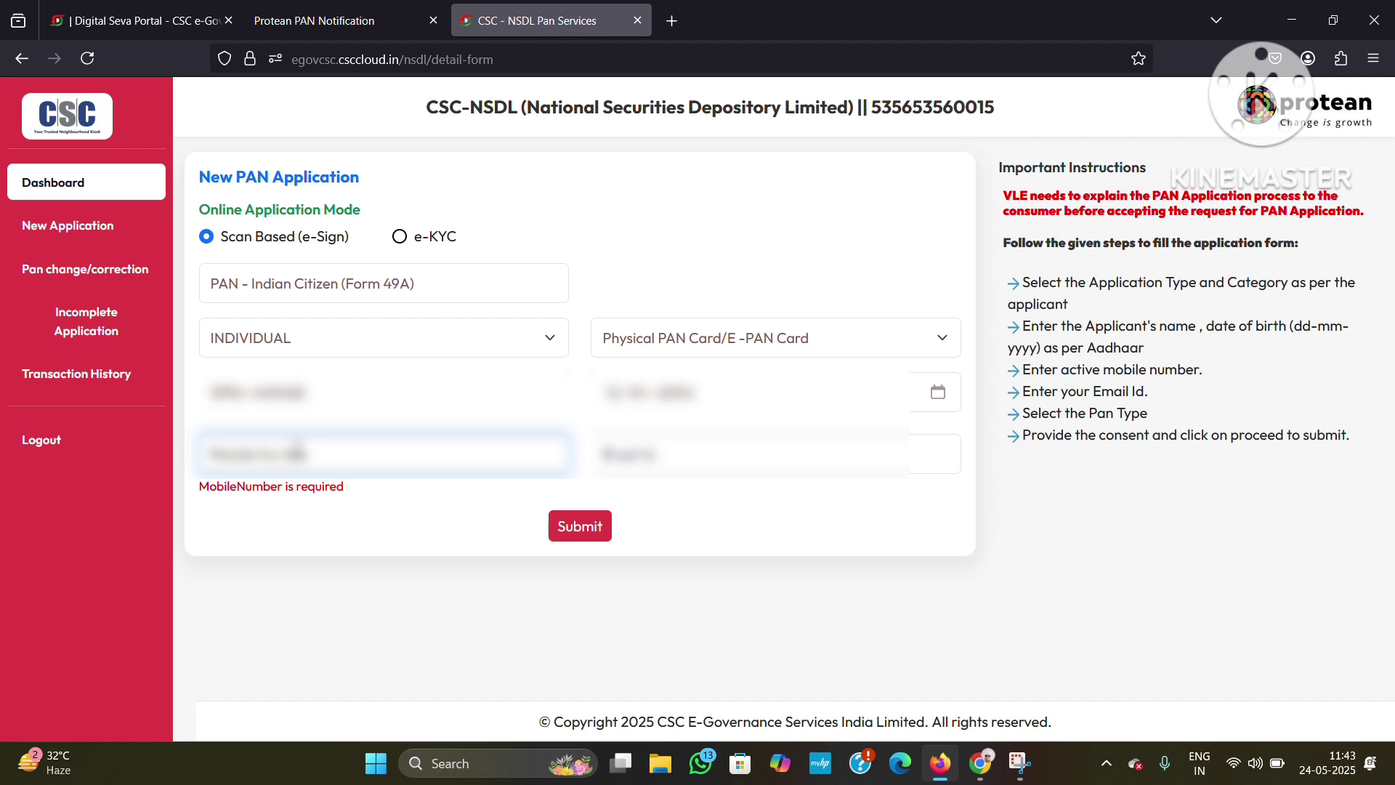
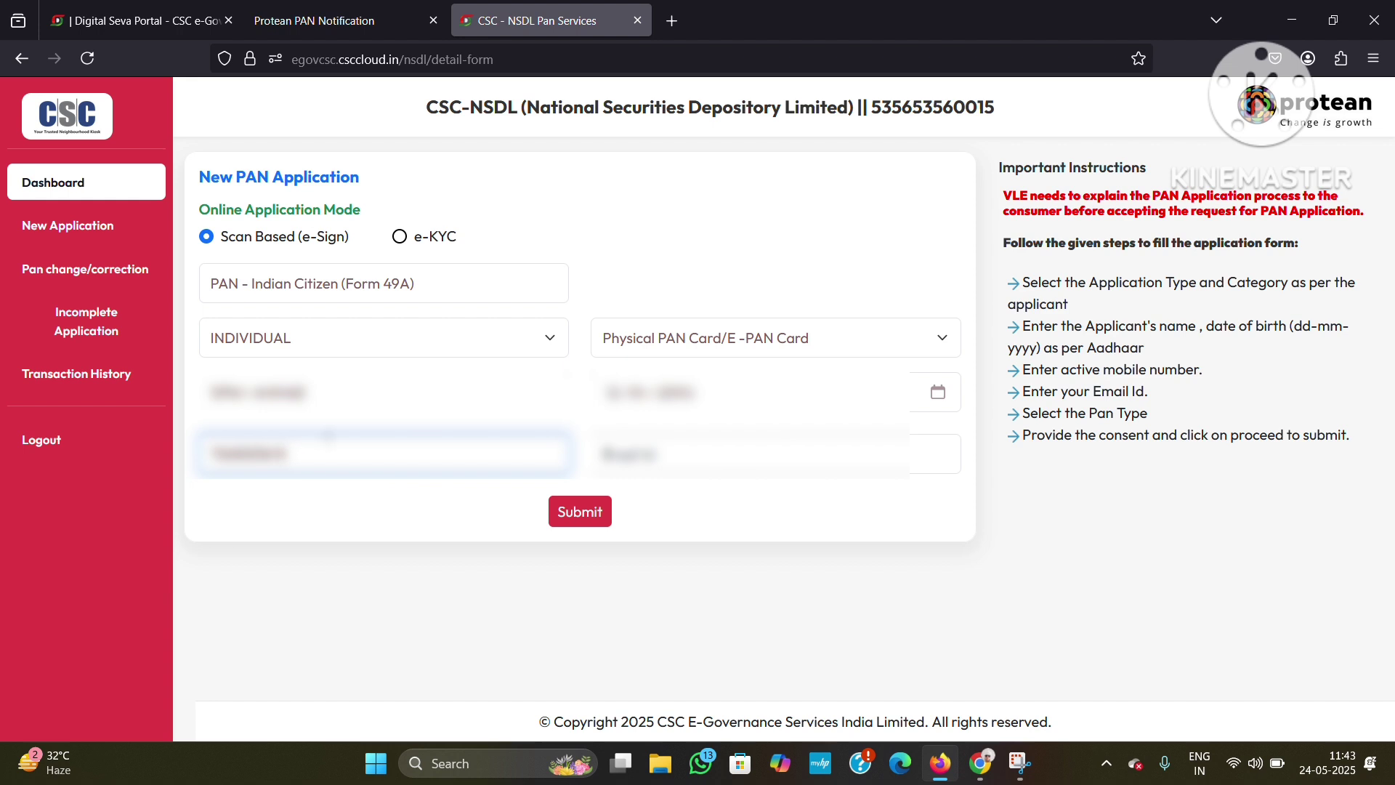
pyautogui.click(619, 452)
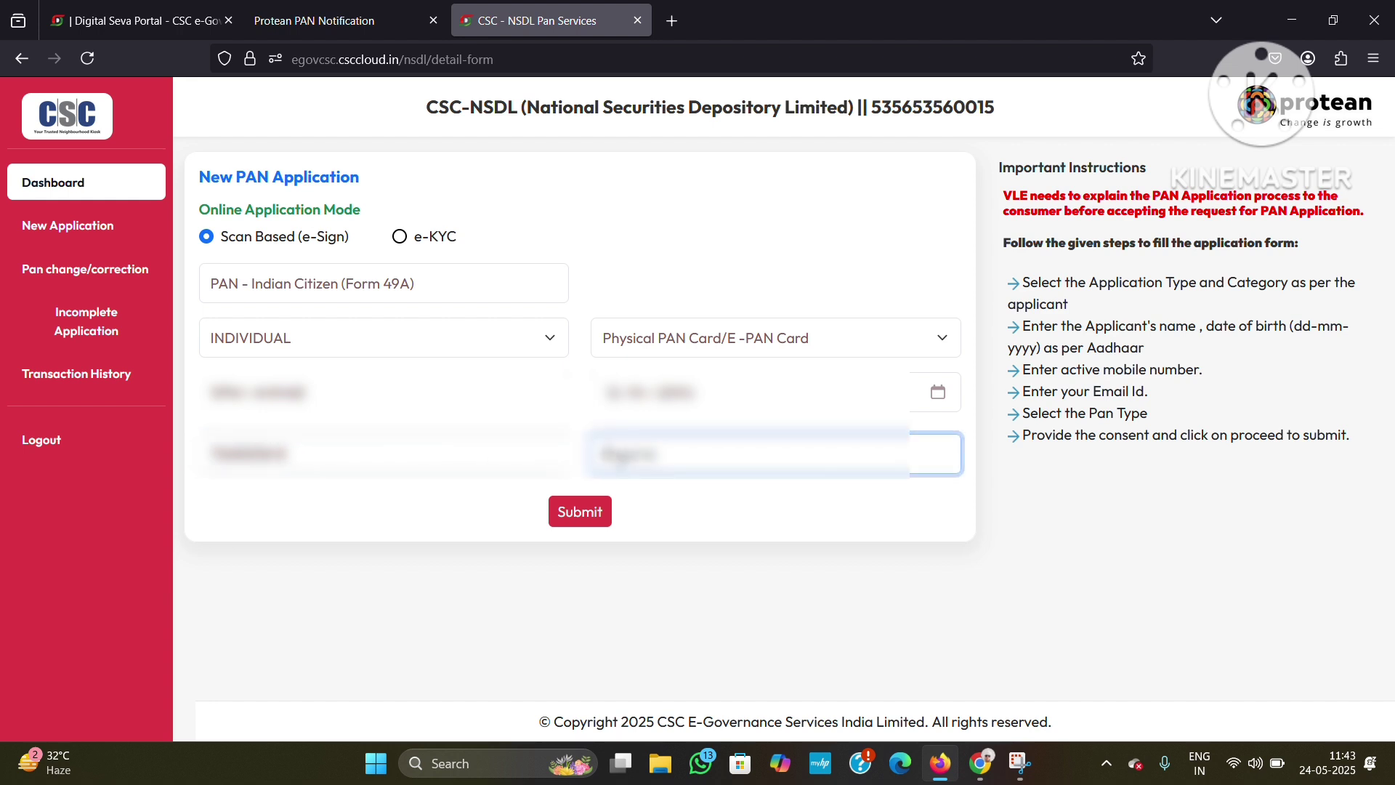
pyautogui.write('g')
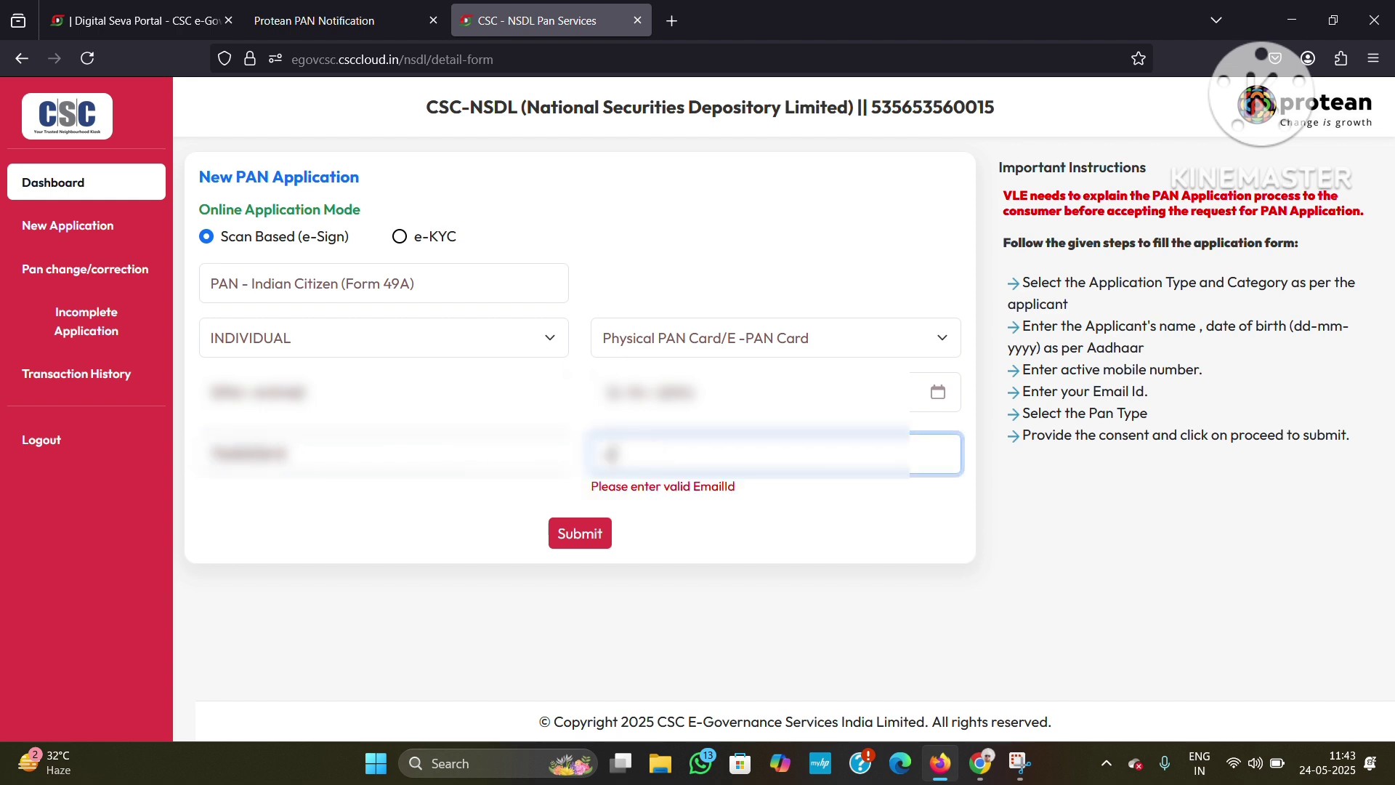
pyautogui.write('an**********')
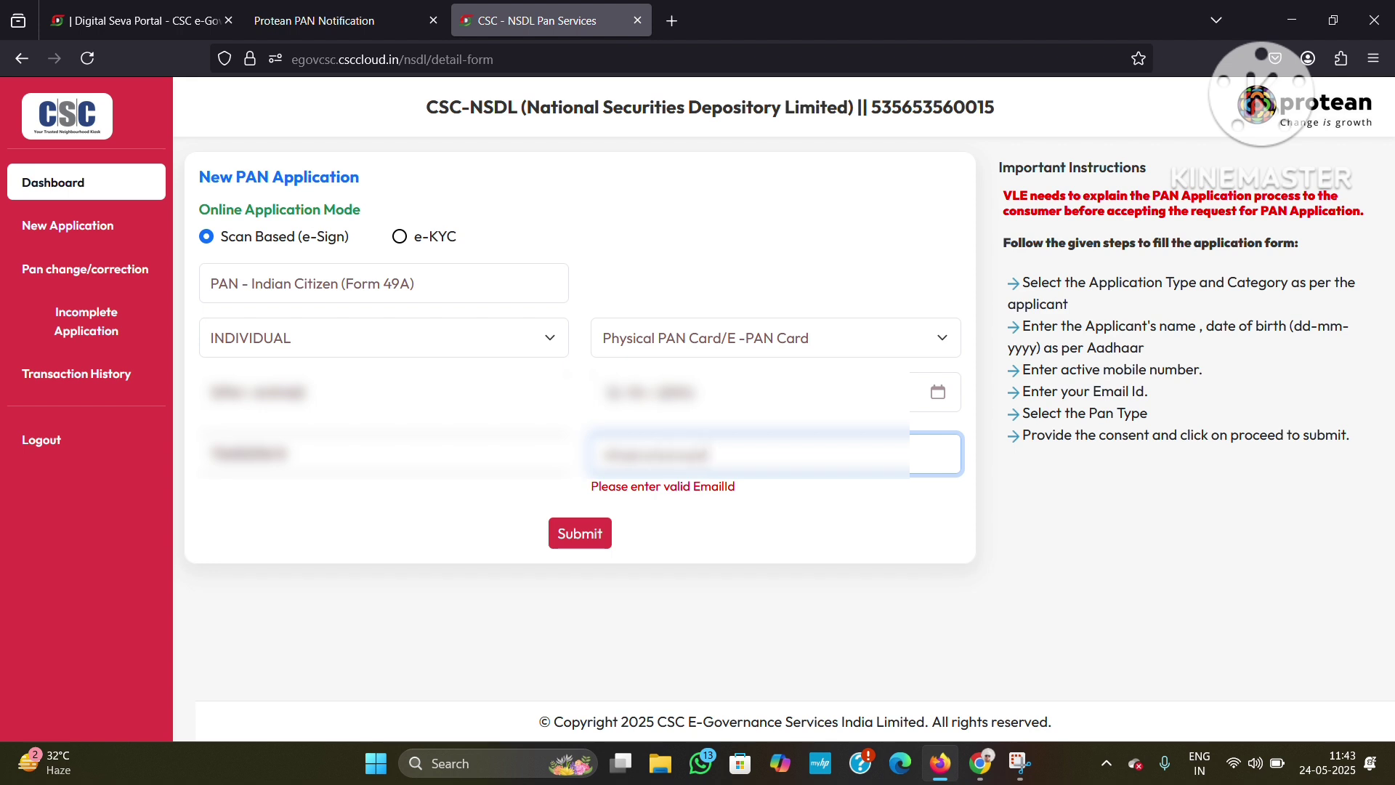
pyautogui.write('********')
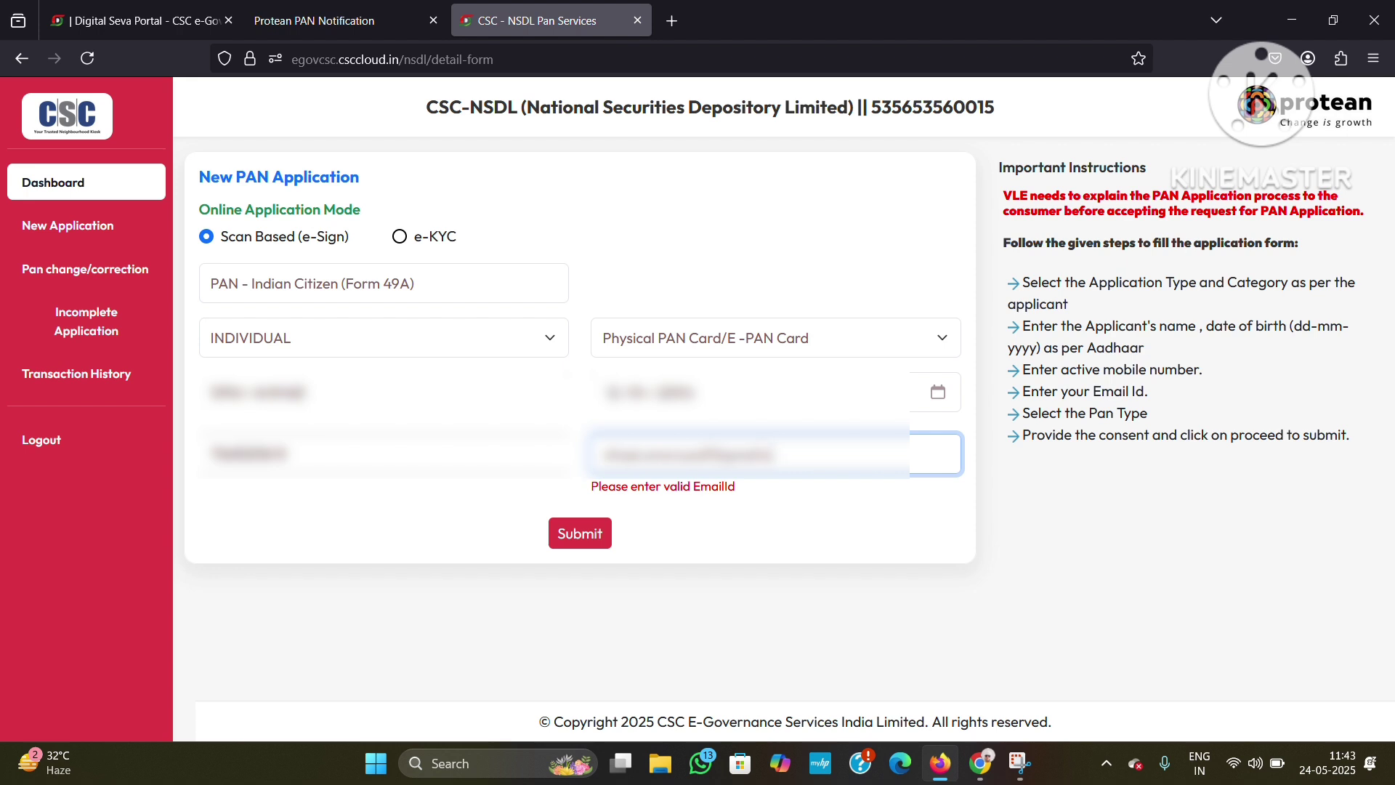
pyautogui.write('****')
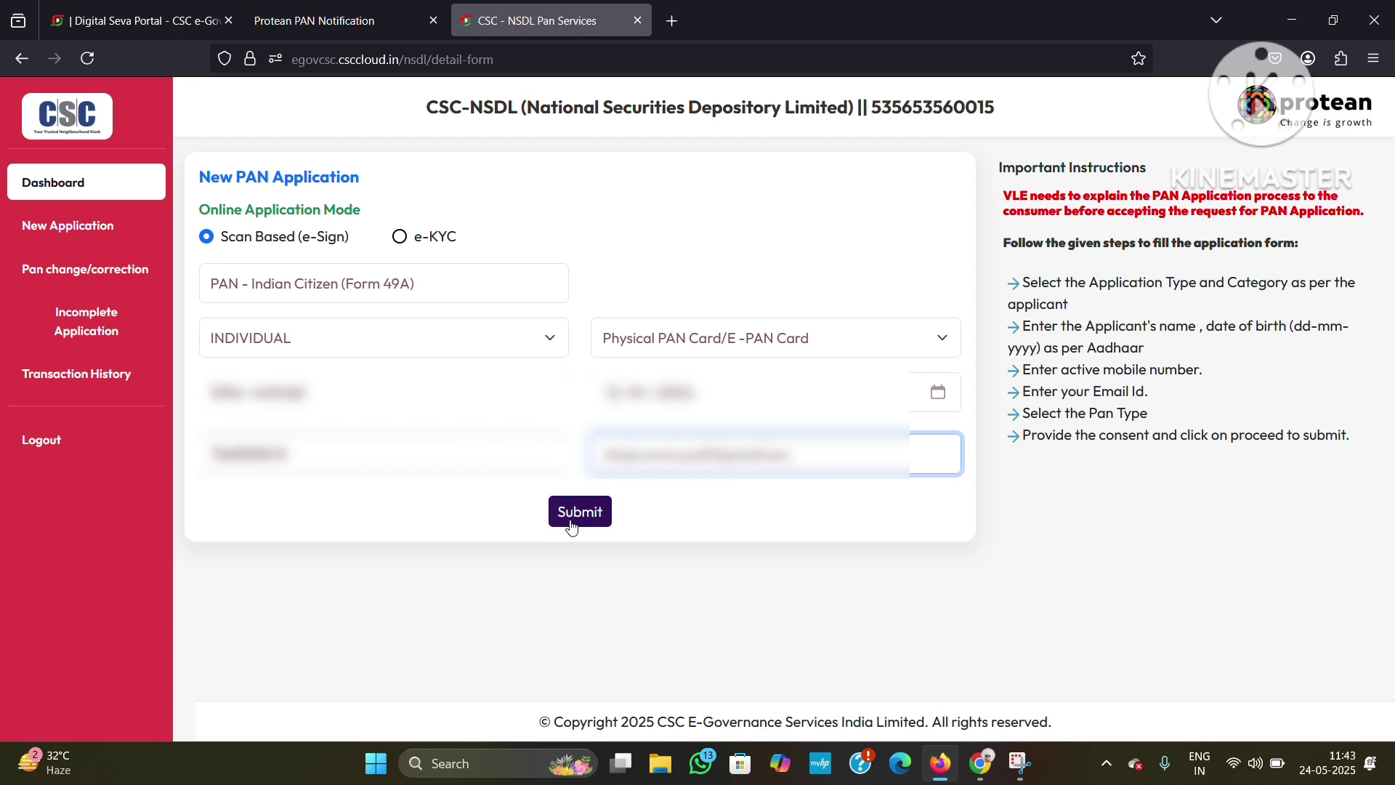
pyautogui.click(572, 529)
# Go on to the NSDL portal, accept the location notice, and log in with the agent's mobile OTP.
pyautogui.click(754, 555)
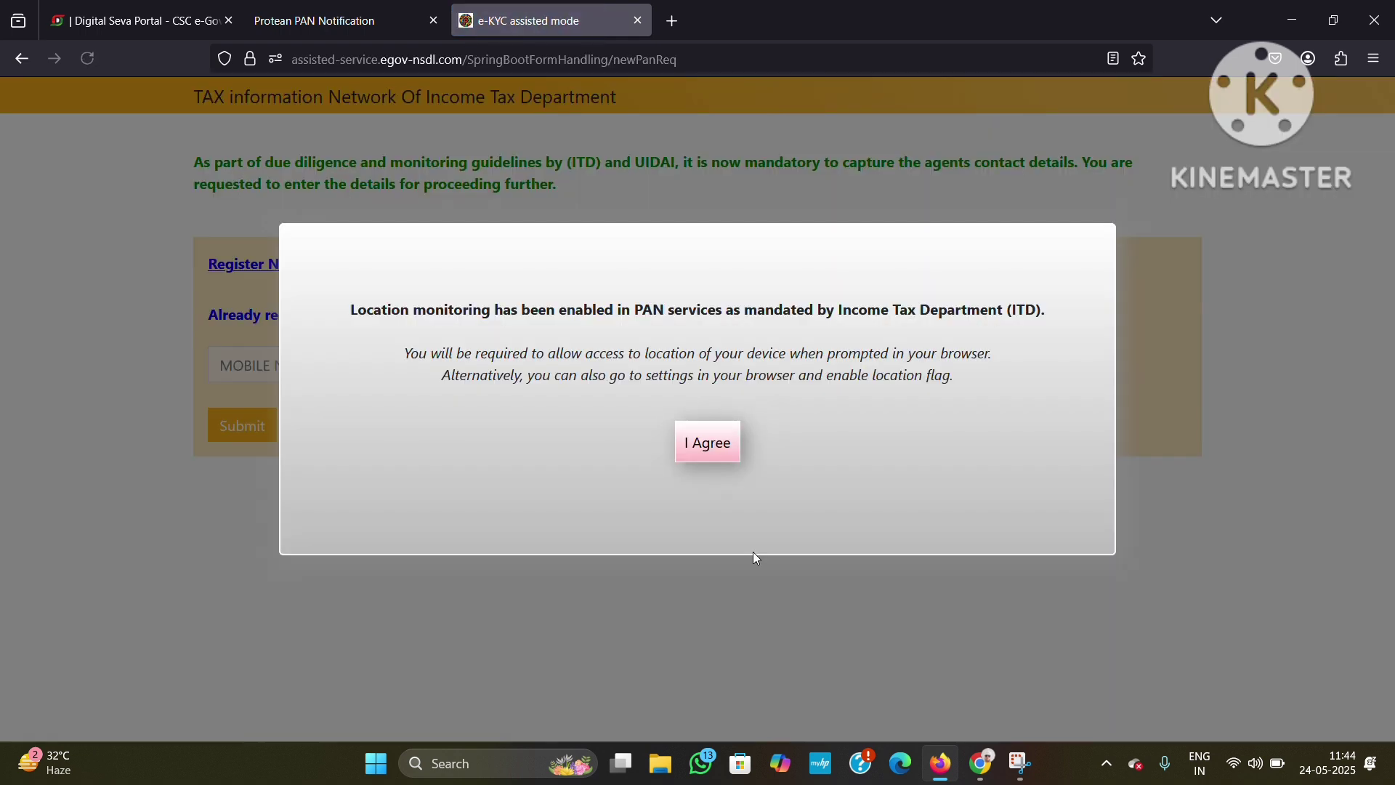
pyautogui.click(723, 443)
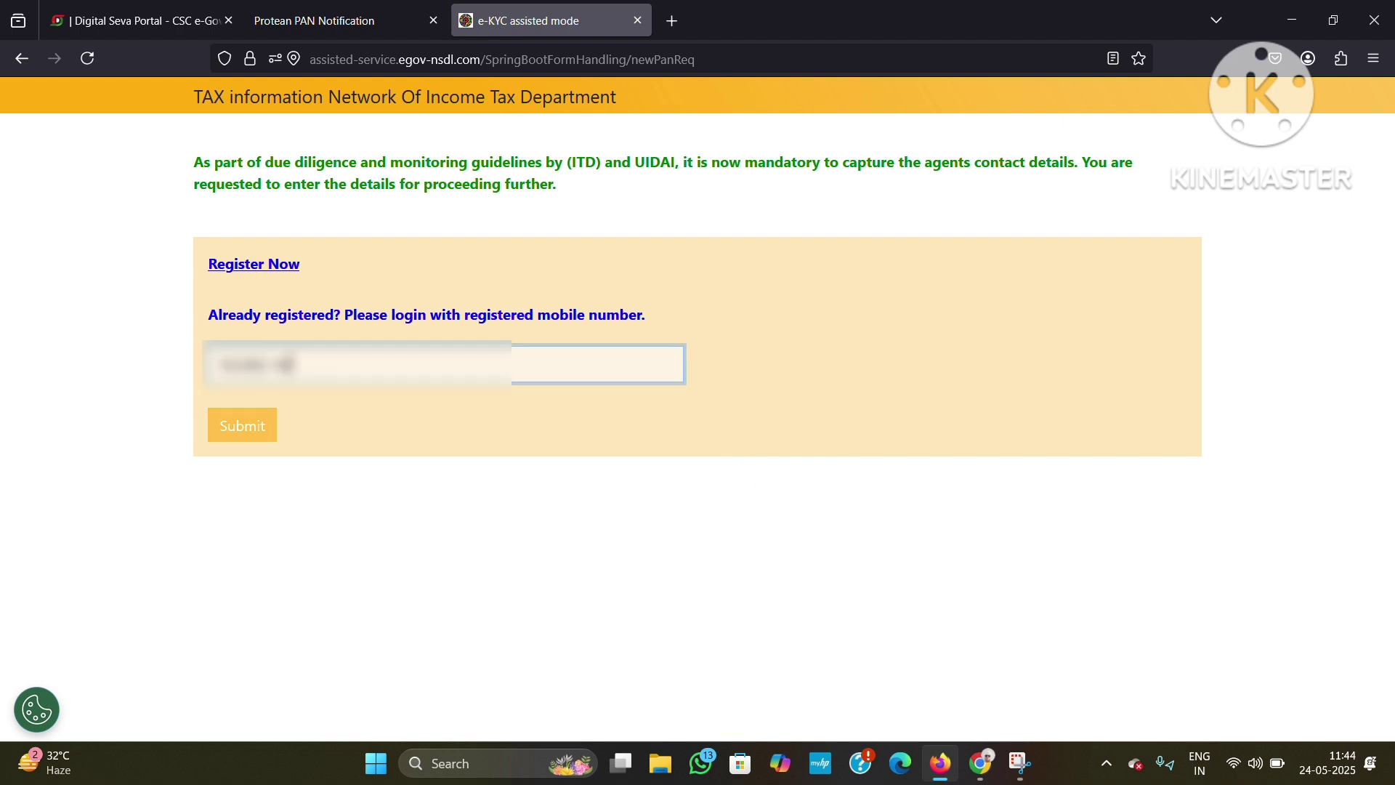
pyautogui.click(225, 425)
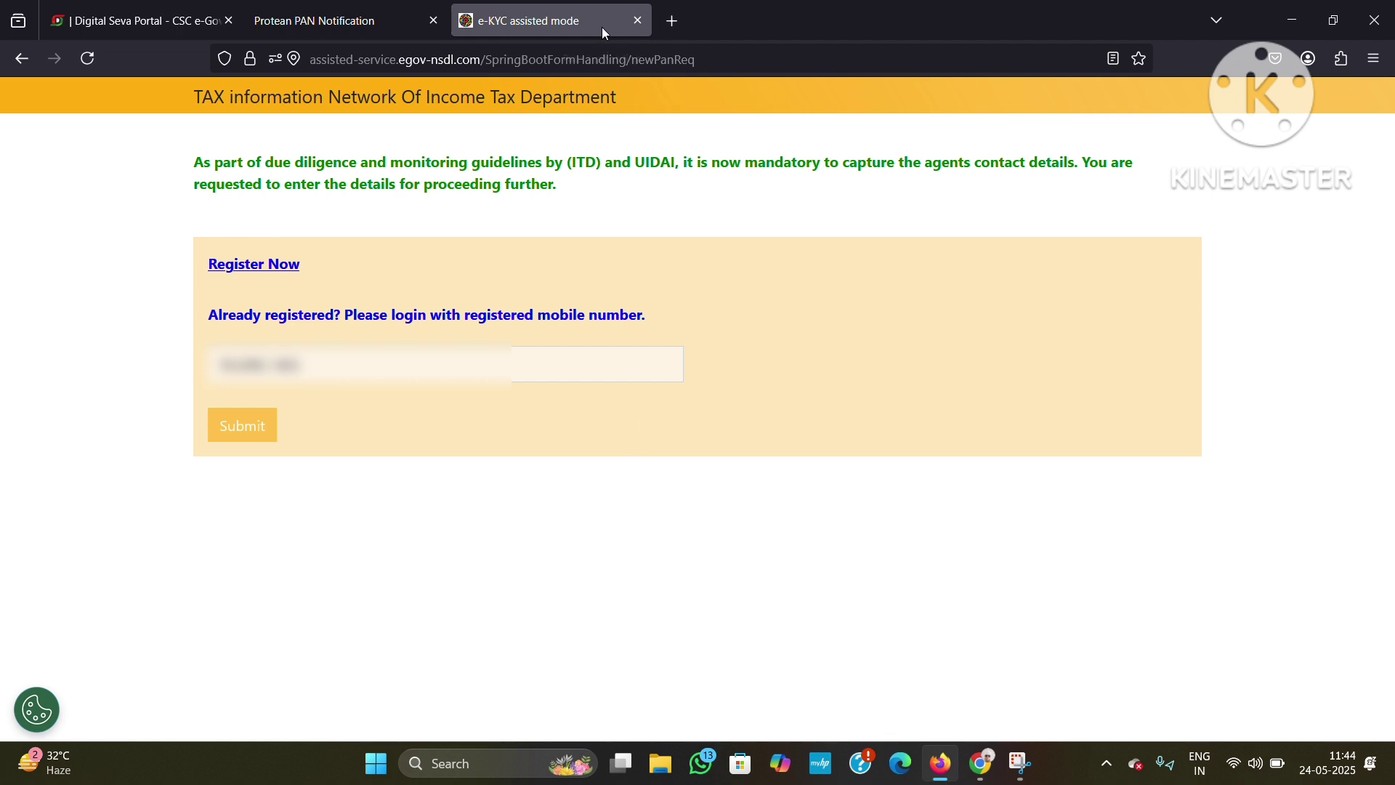
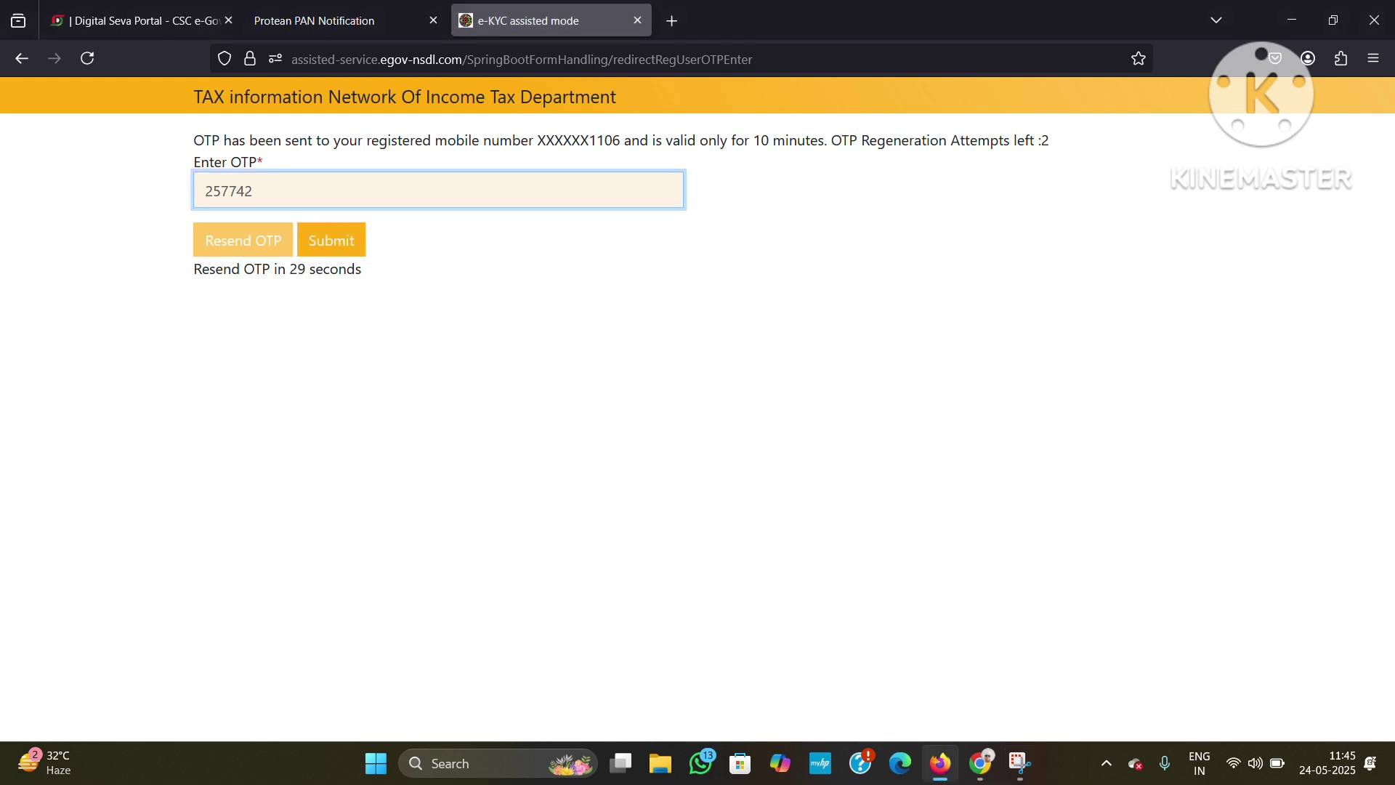
pyautogui.click(331, 238)
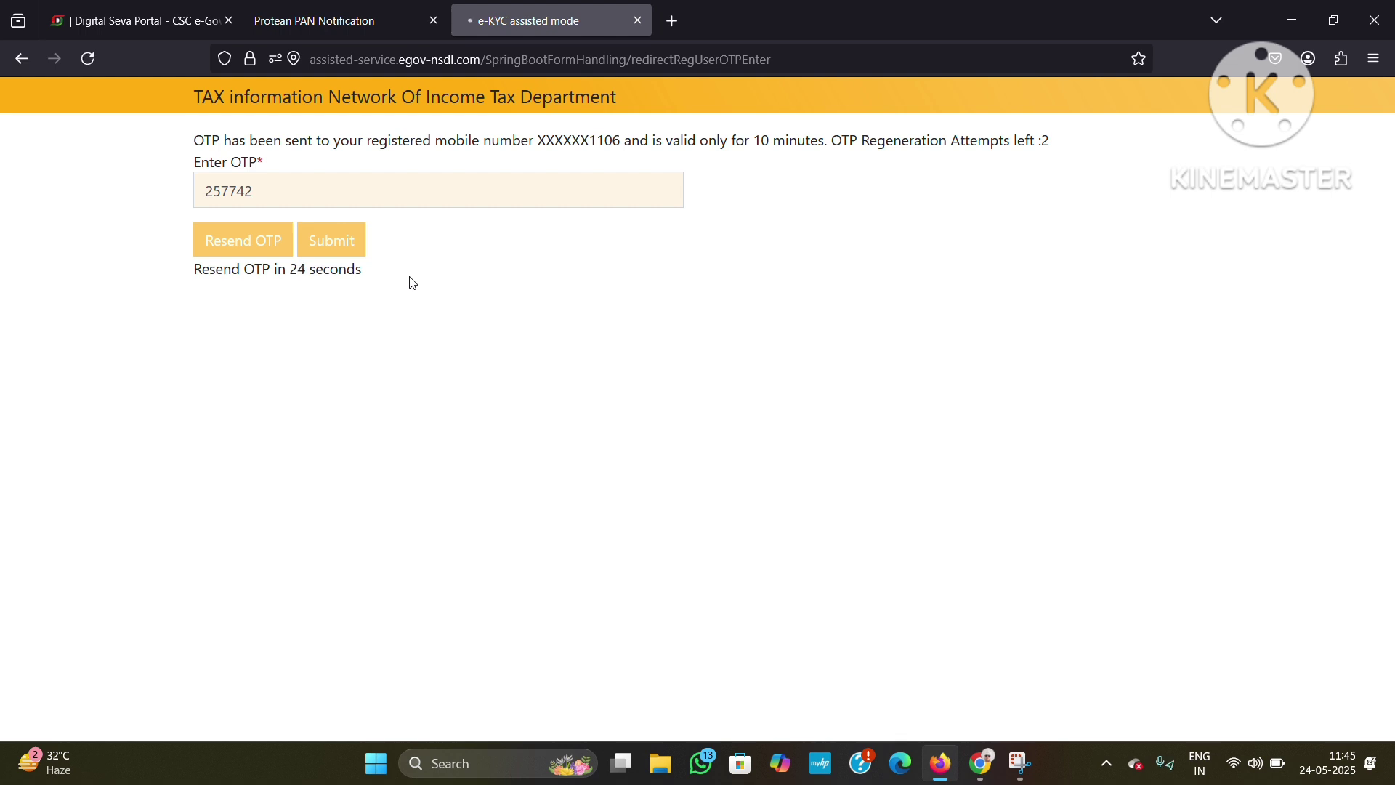
# Finish the code entry and fill in the name as per Aadhaar.
pyautogui.write('?')
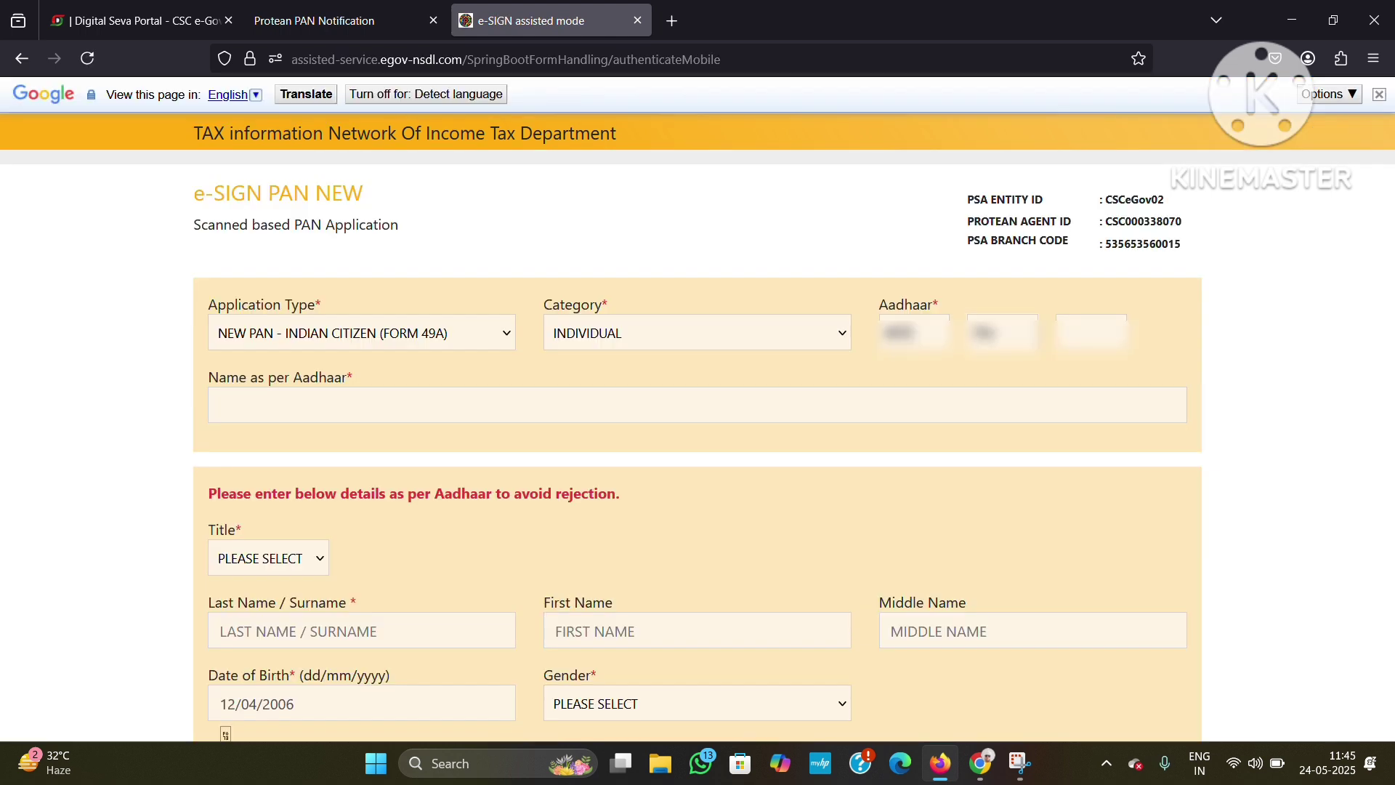
pyautogui.write('1????')
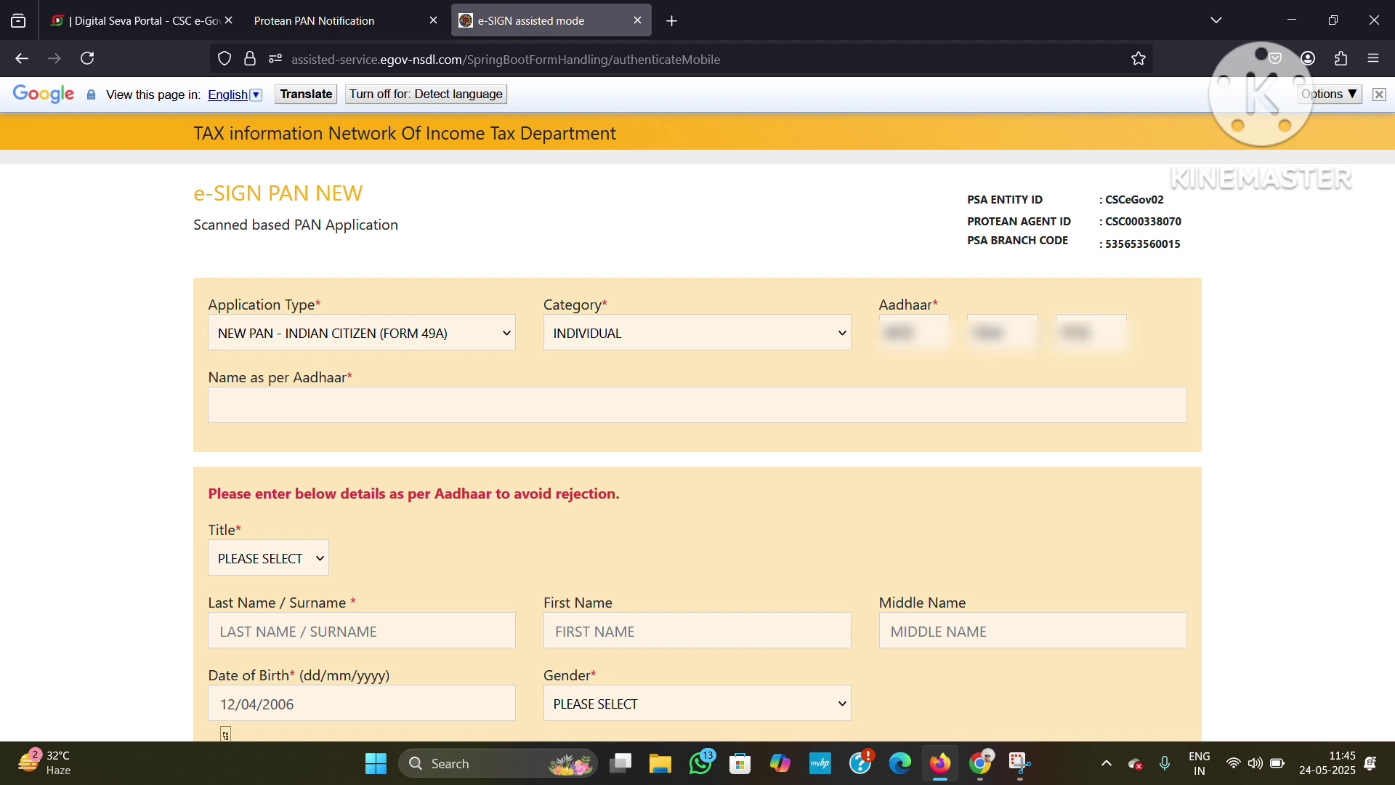
pyautogui.click(282, 411)
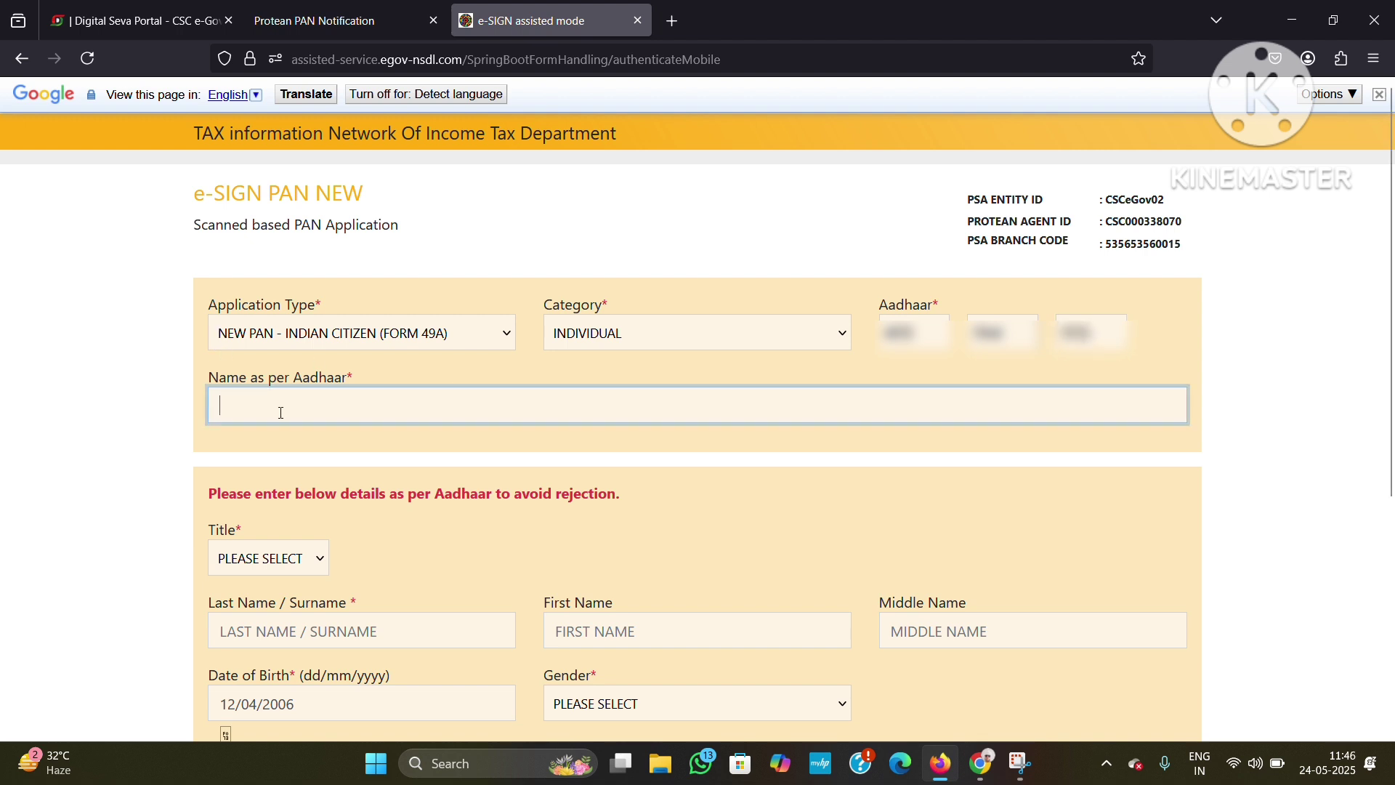
pyautogui.scroll(-2, 274, 415)
pyautogui.write('ABC')
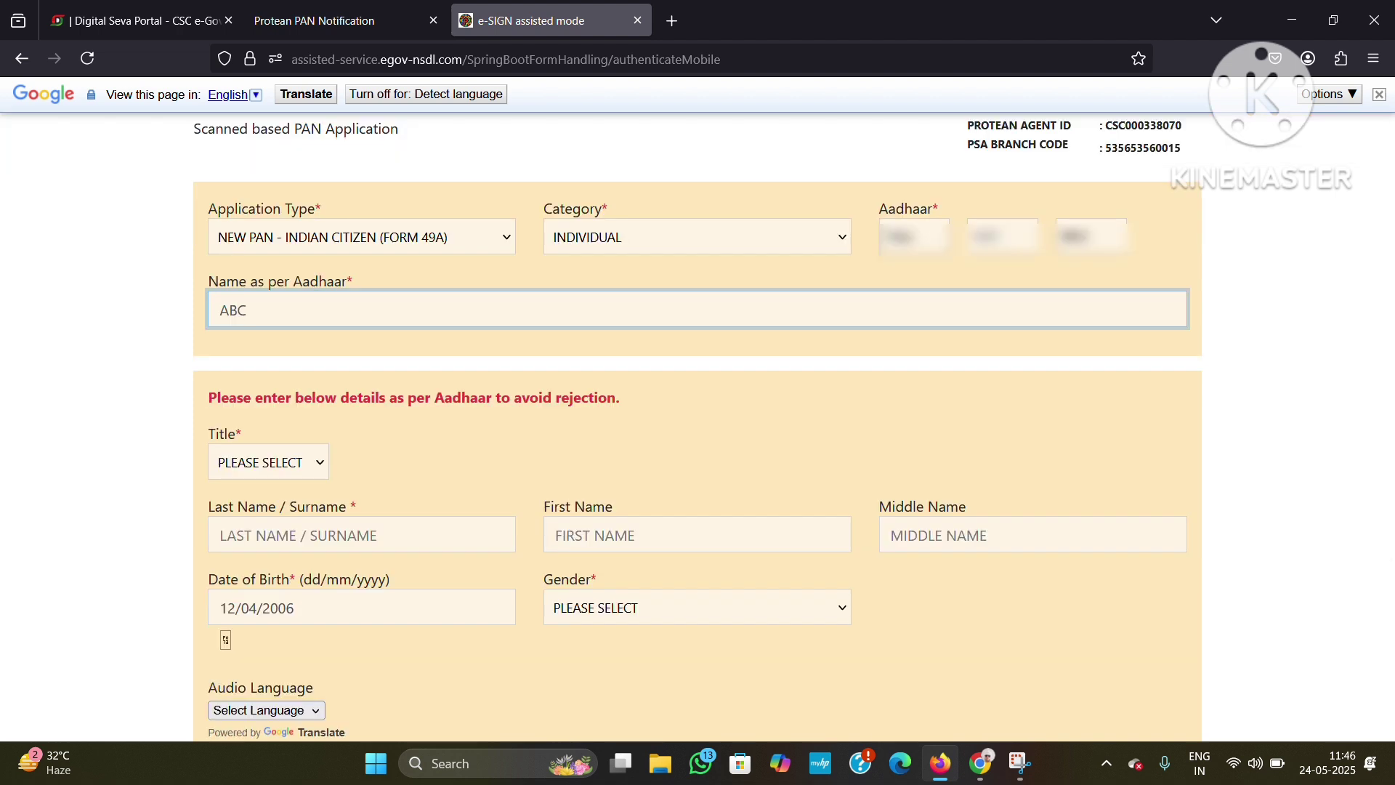
pyautogui.scroll(-3, 554, 296)
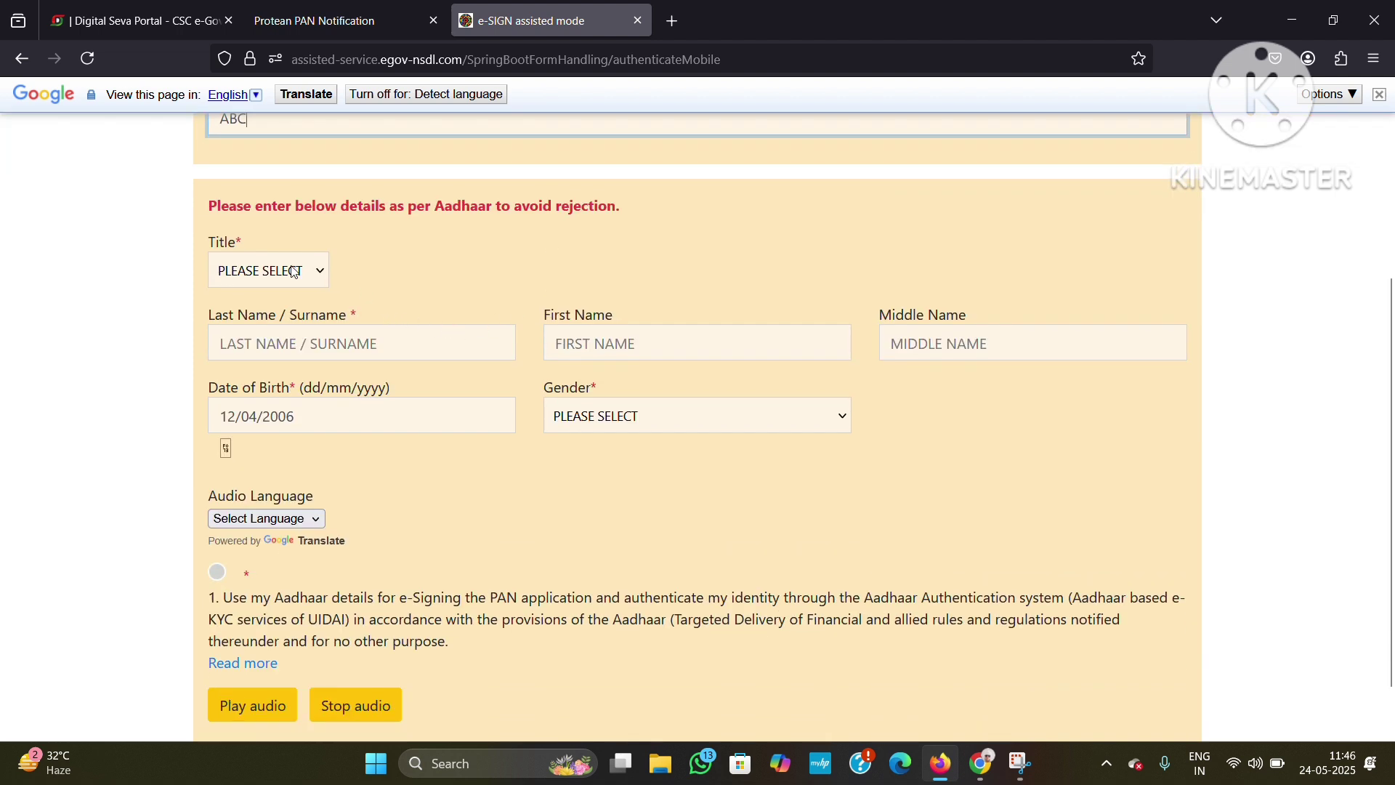
# Set the title to SHRI and type the applicant's first name, middle name and surname.
pyautogui.click(293, 270)
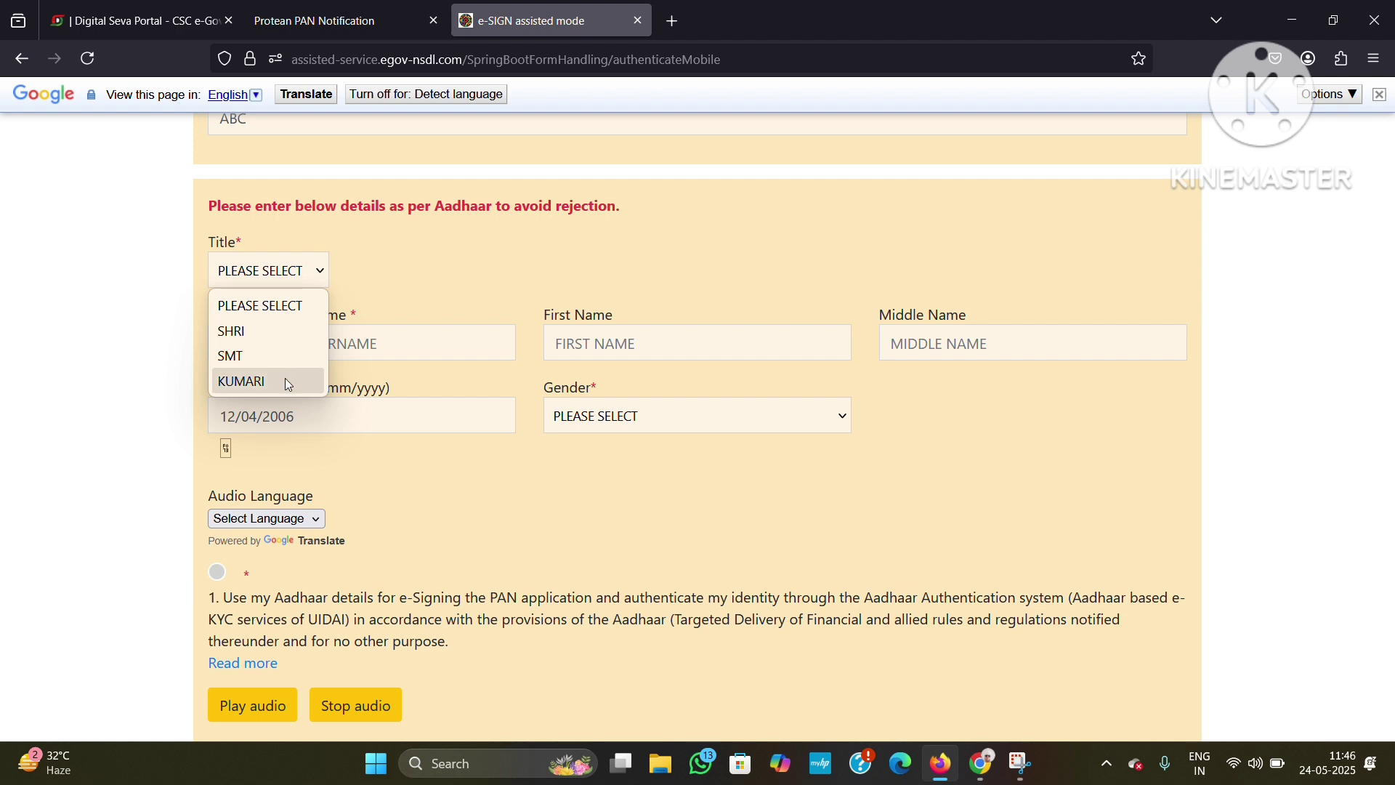
pyautogui.click(280, 330)
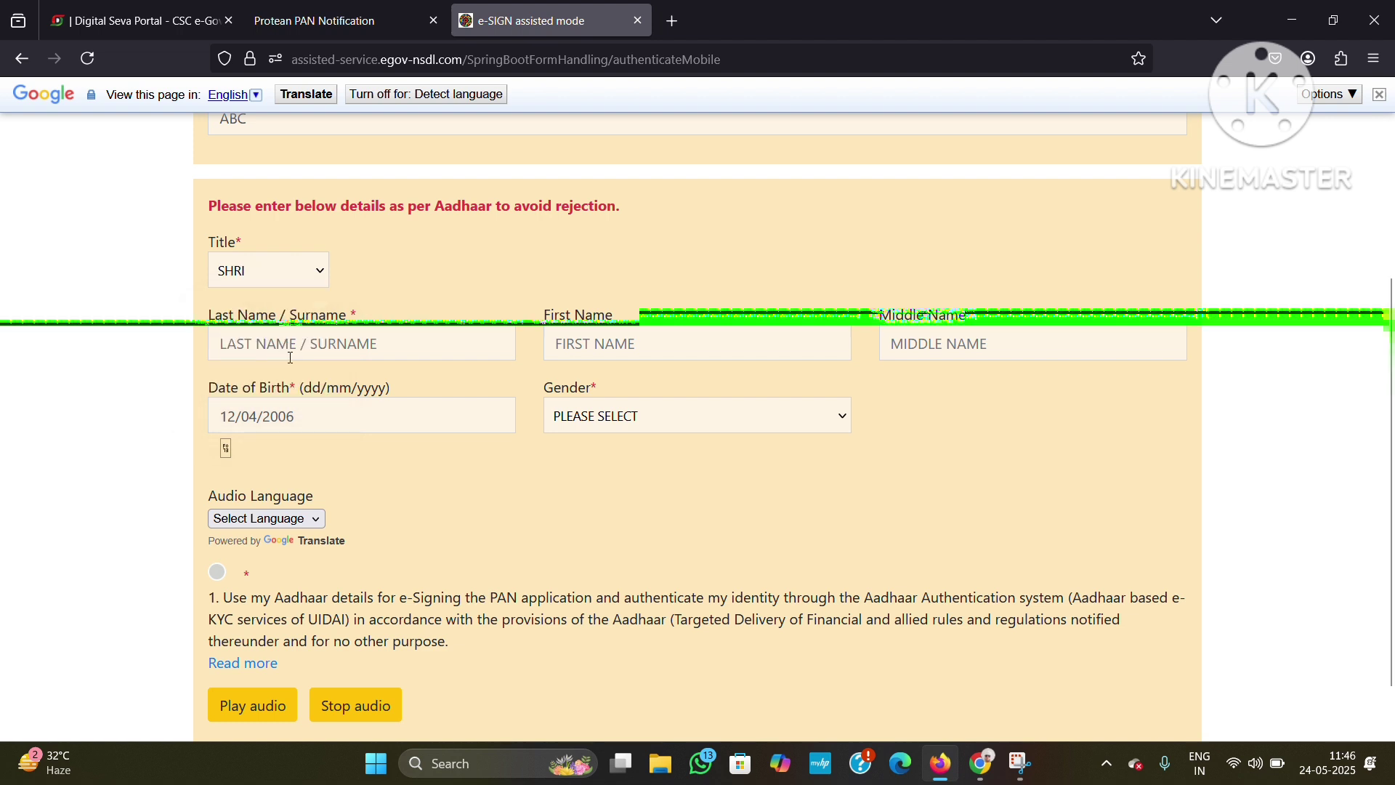
pyautogui.click(619, 340)
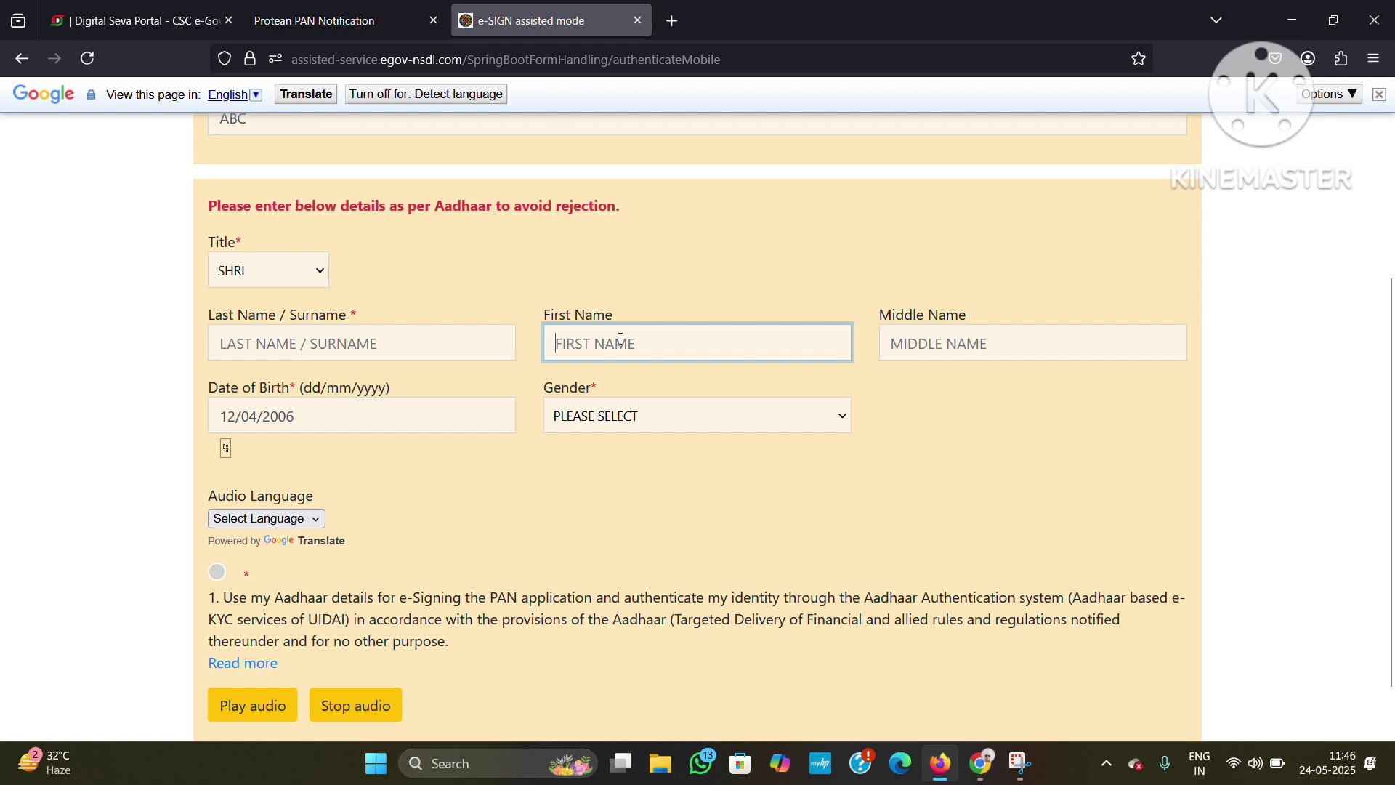
pyautogui.click(935, 343)
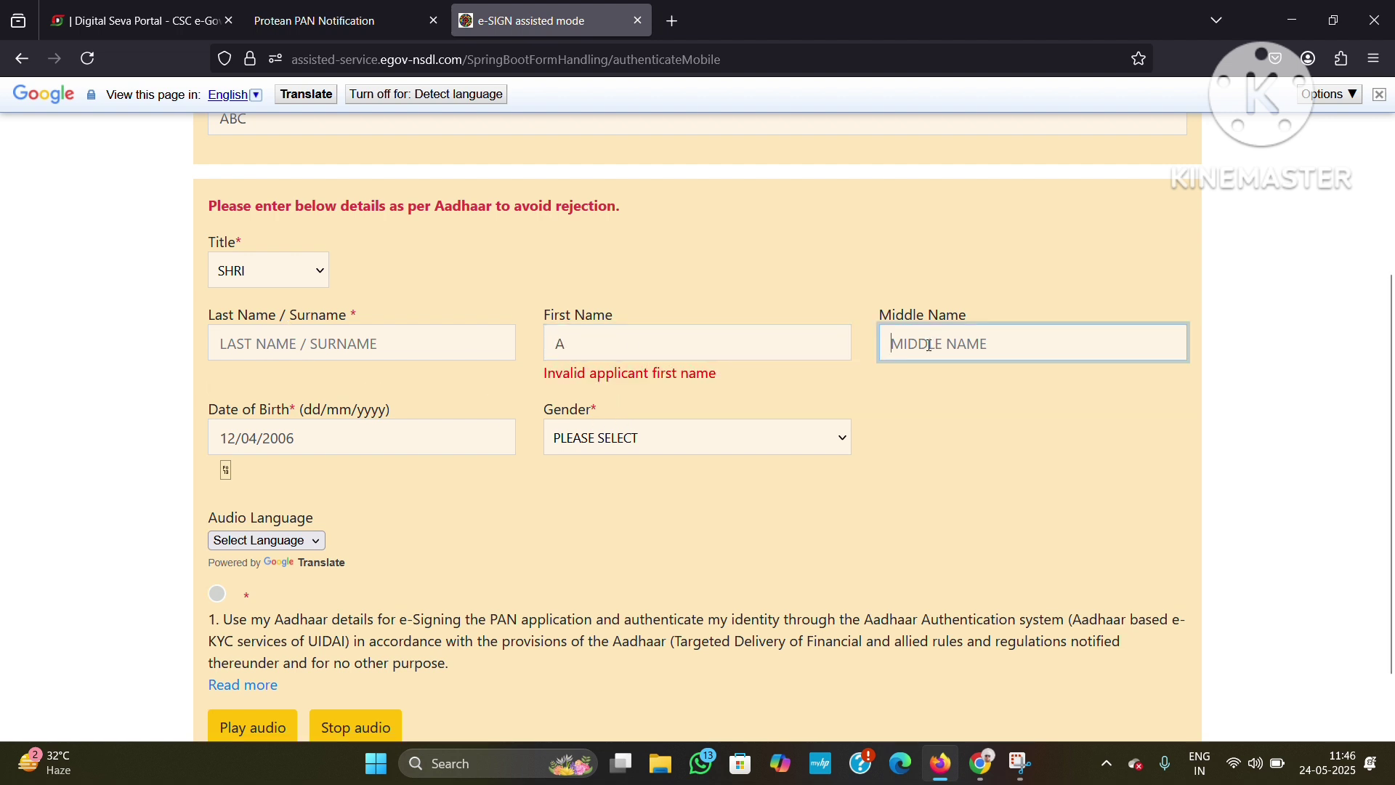
pyautogui.click(573, 348)
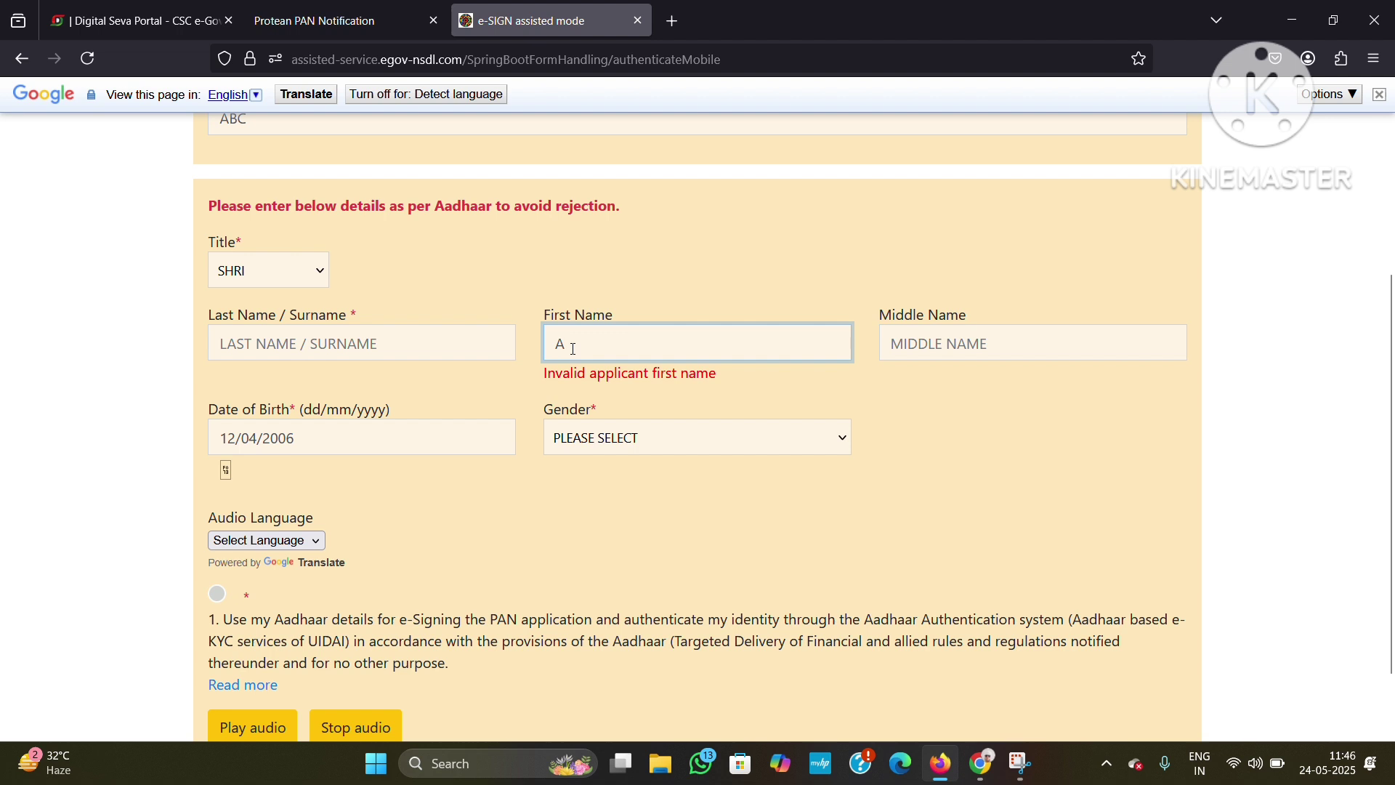
pyautogui.click(893, 343)
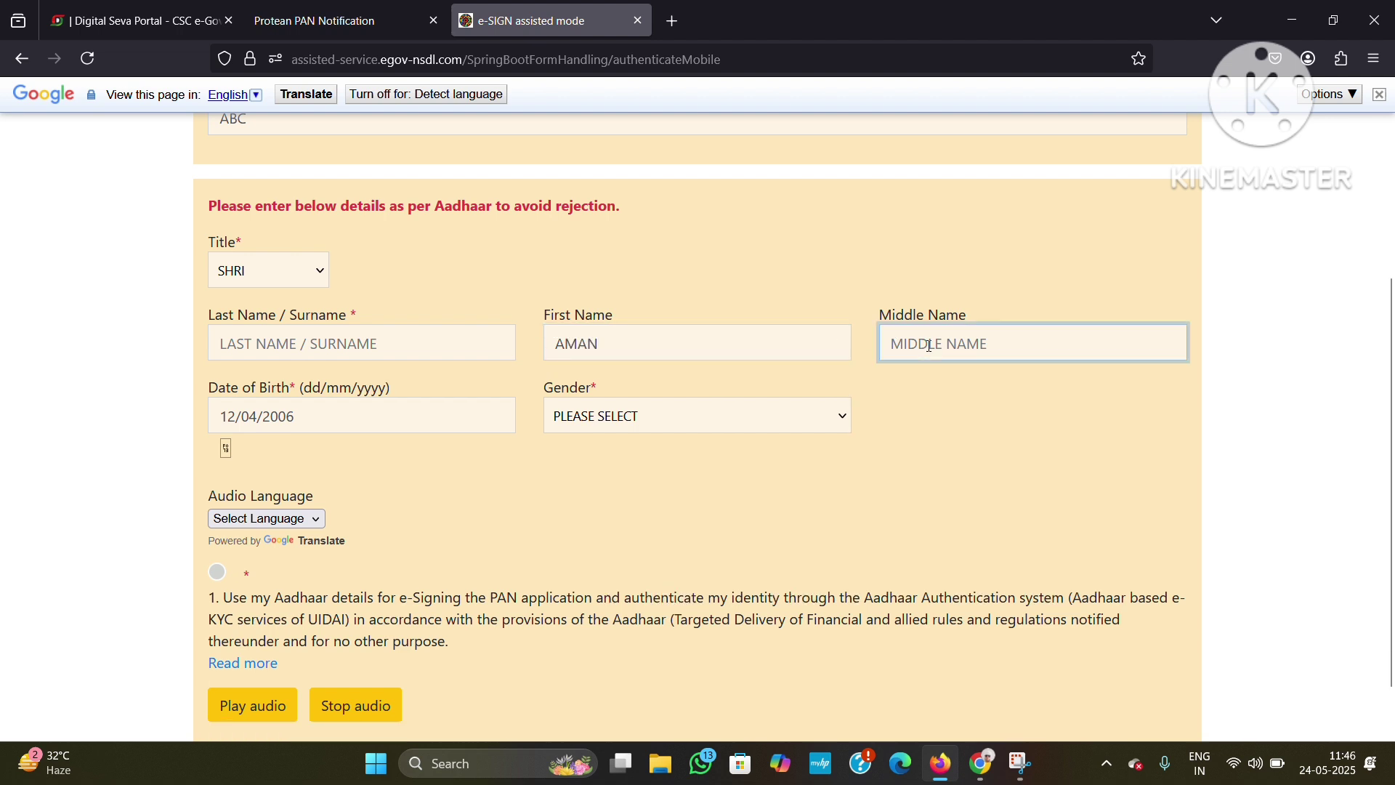
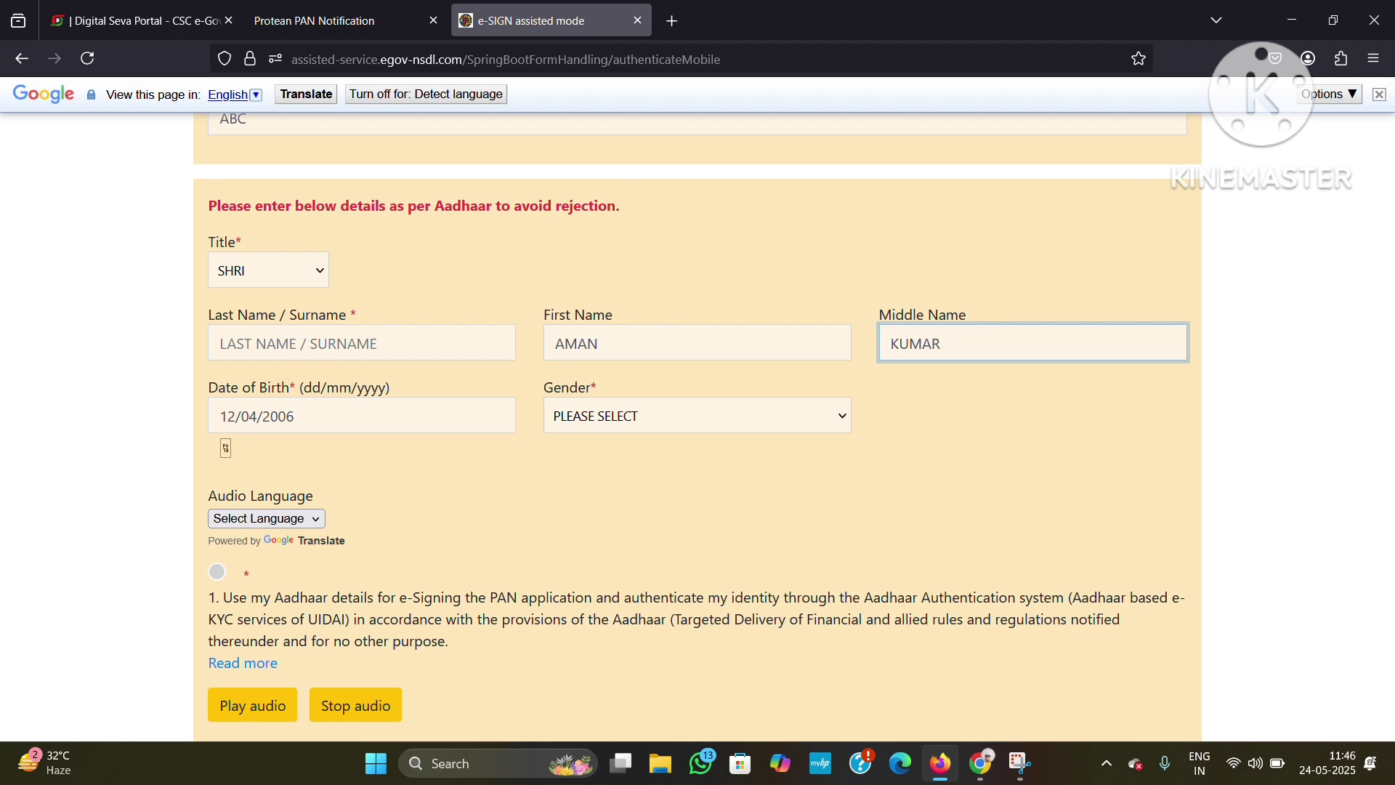
pyautogui.click(325, 337)
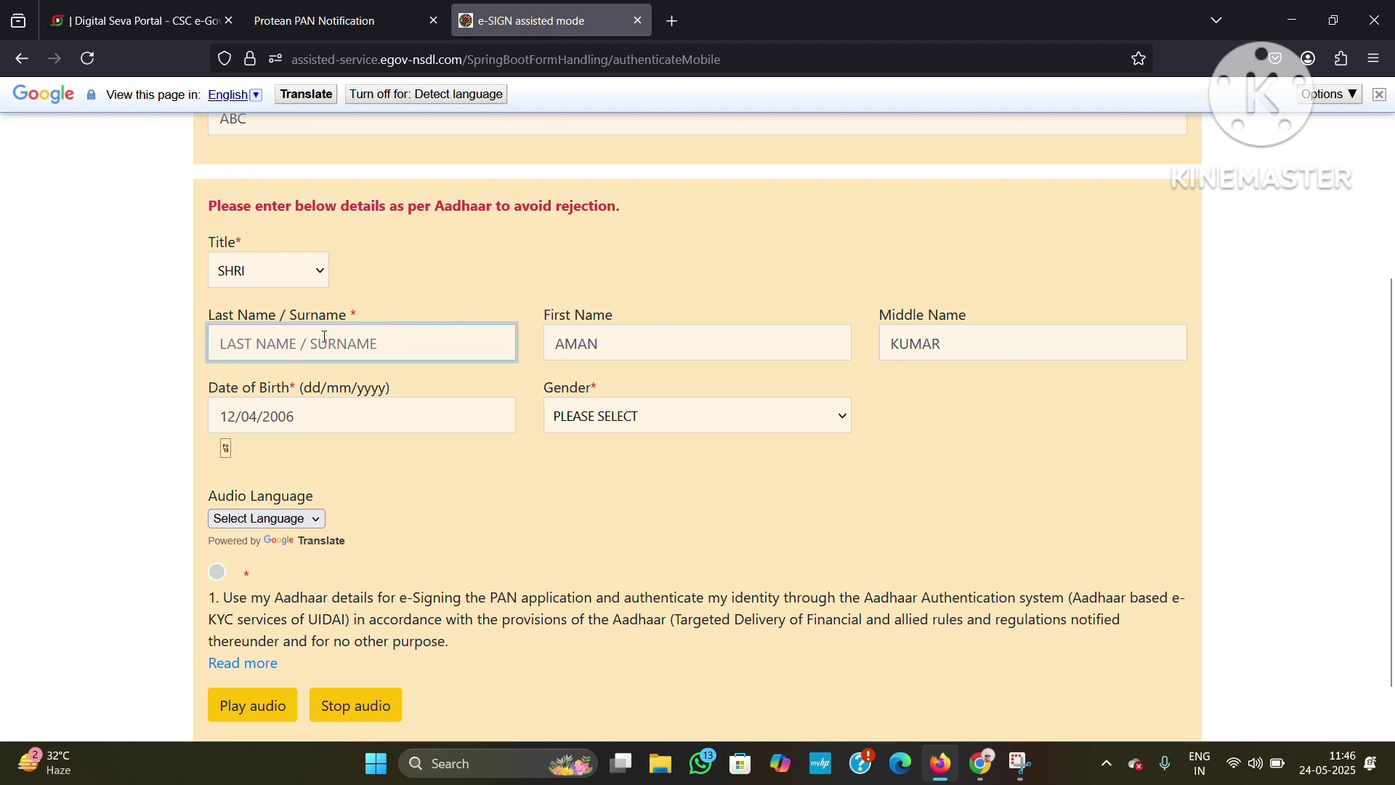
# Clear the middle name, set gender to MALE, and accept the Aadhaar e-signing consent.
pyautogui.click(997, 336)
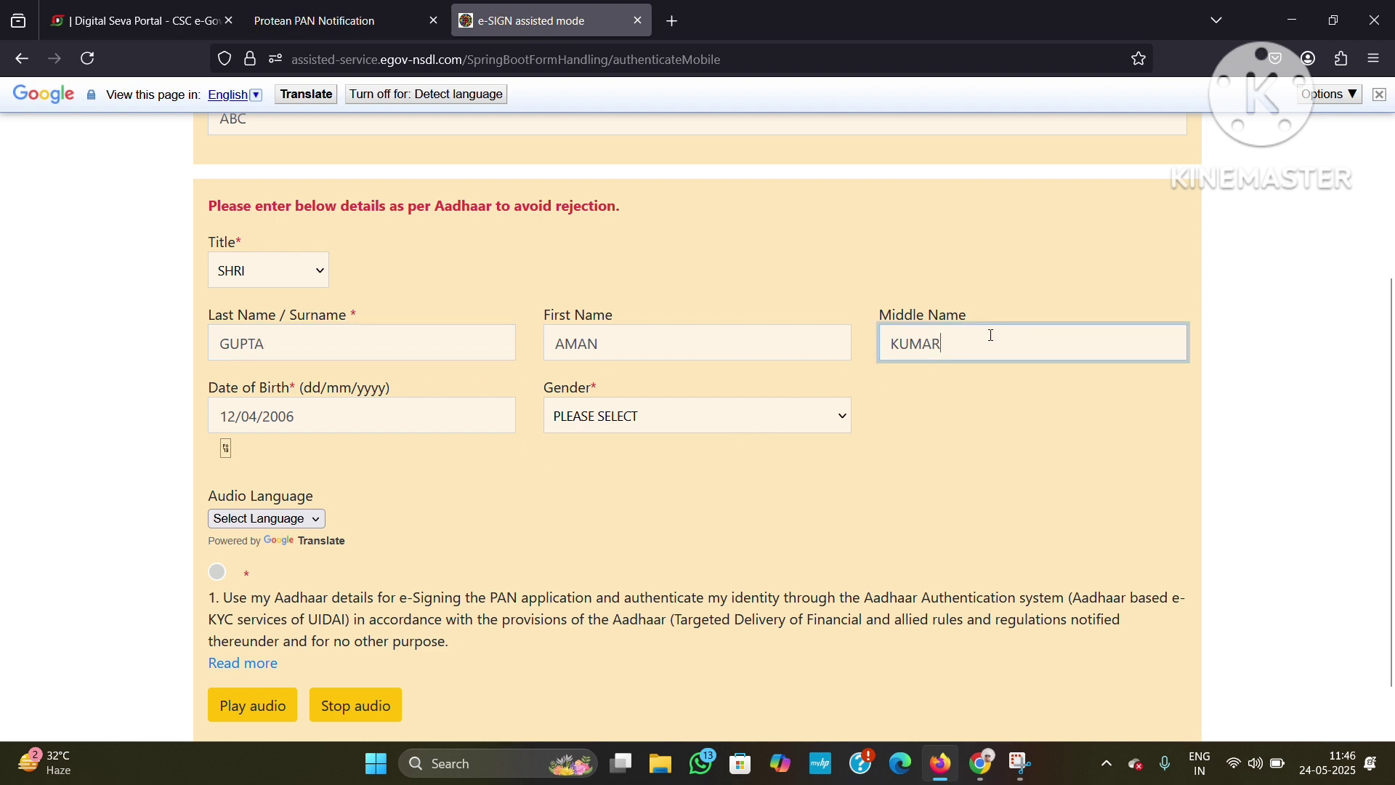
pyautogui.press('BackSpace')
pyautogui.press('BackSpace')
pyautogui.press('BackSpace')
pyautogui.press('BackSpace')
pyautogui.press('BackSpace')
pyautogui.click(591, 417)
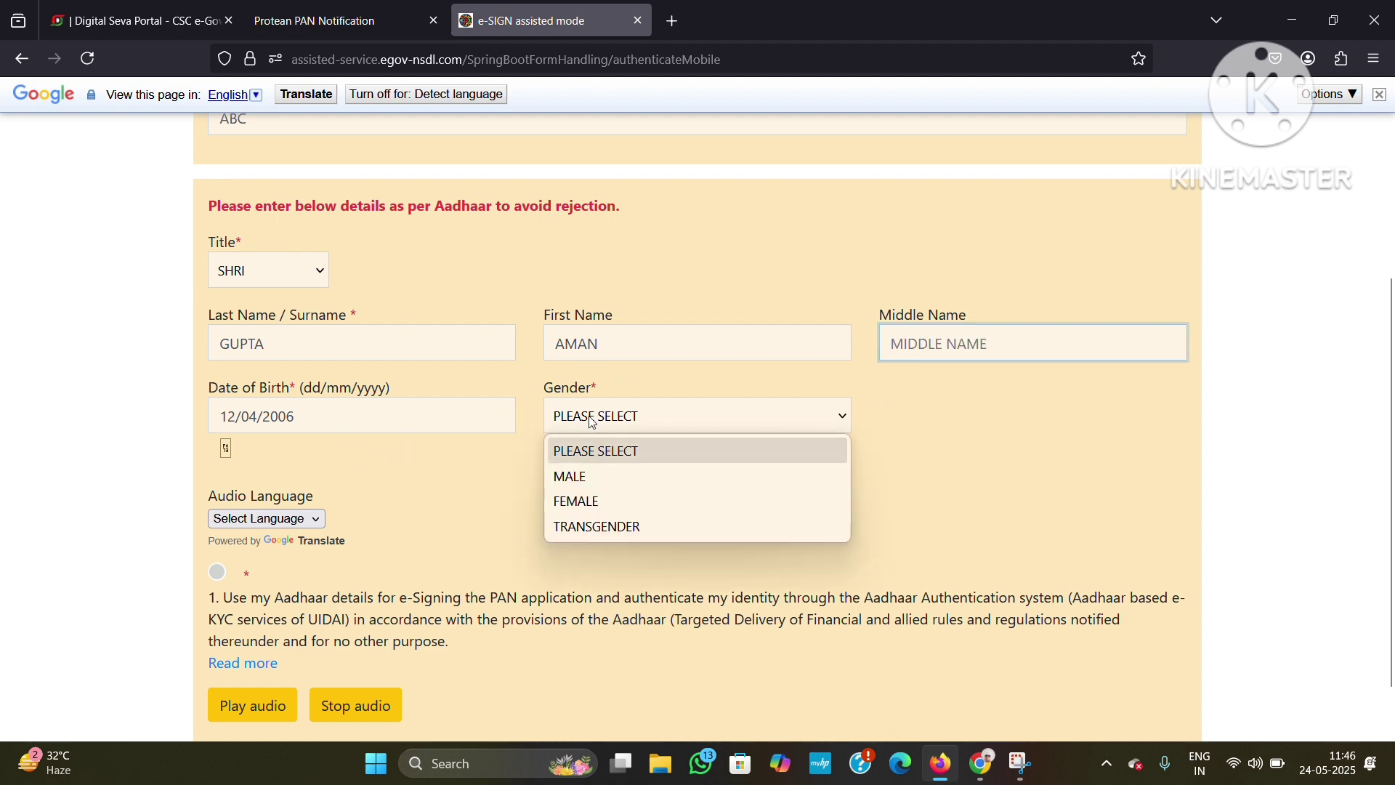
pyautogui.click(610, 475)
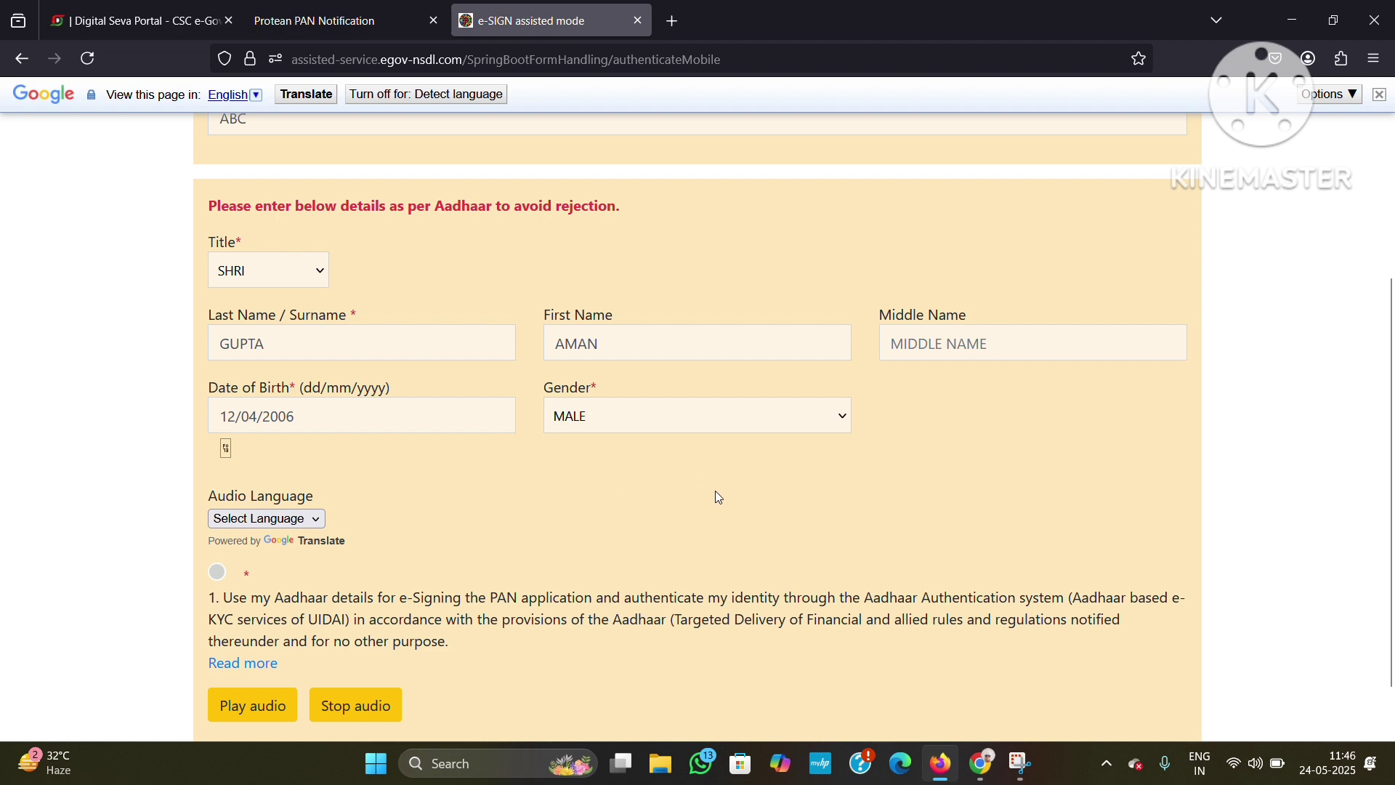
pyautogui.click(217, 572)
# Save the PAN application form as a draft and acknowledge the confirmation alert with OK.
pyautogui.scroll(-1, 482, 558)
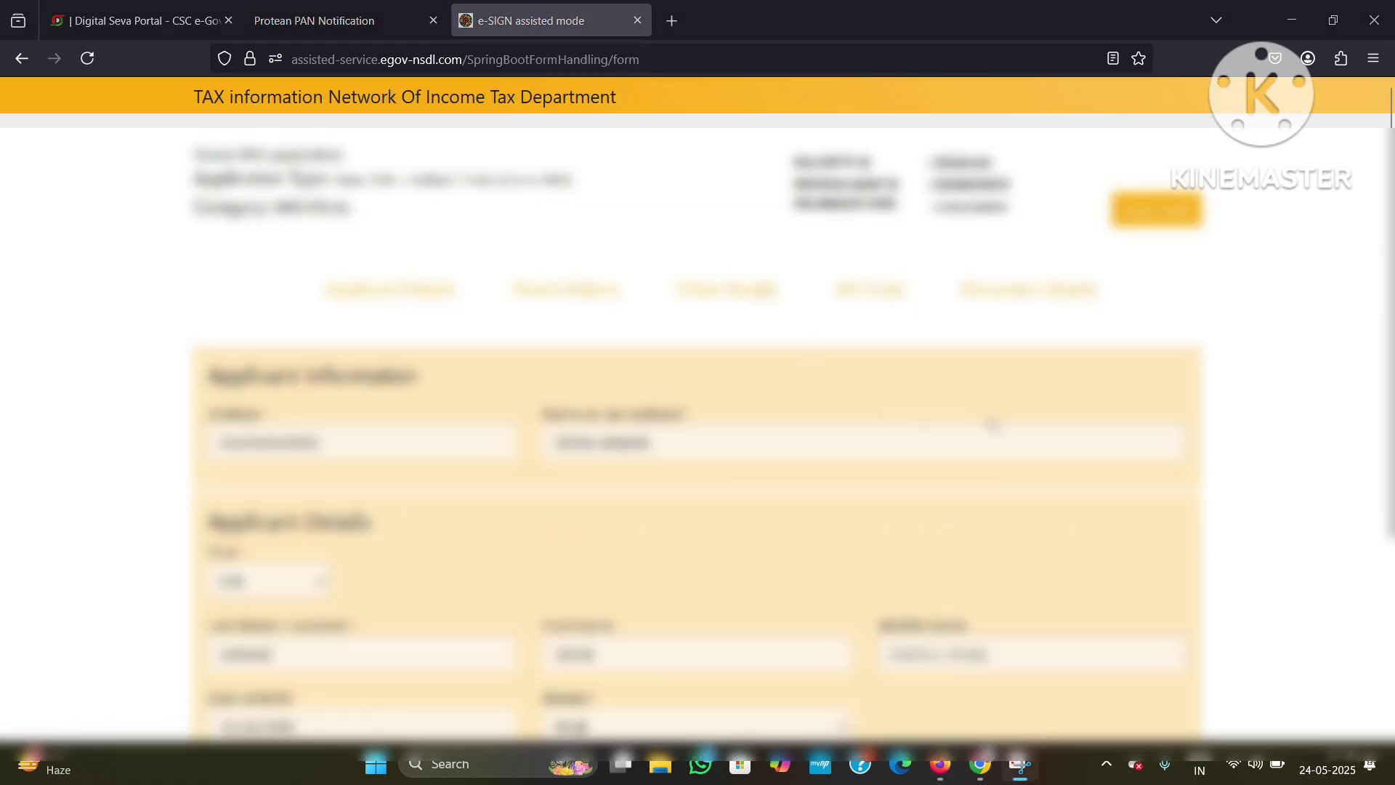
pyautogui.scroll(-4, 1013, 427)
pyautogui.scroll(4, 1013, 428)
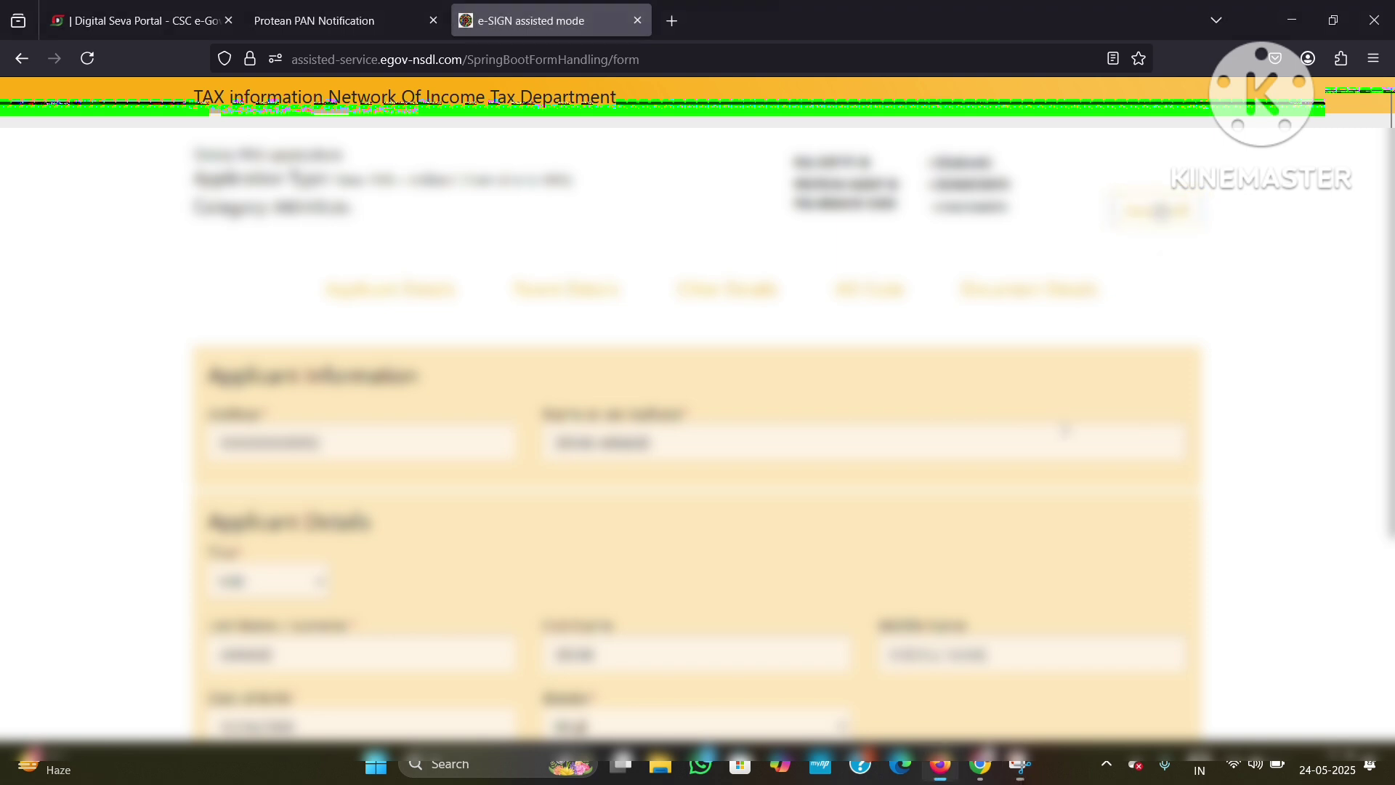
pyautogui.click(1181, 209)
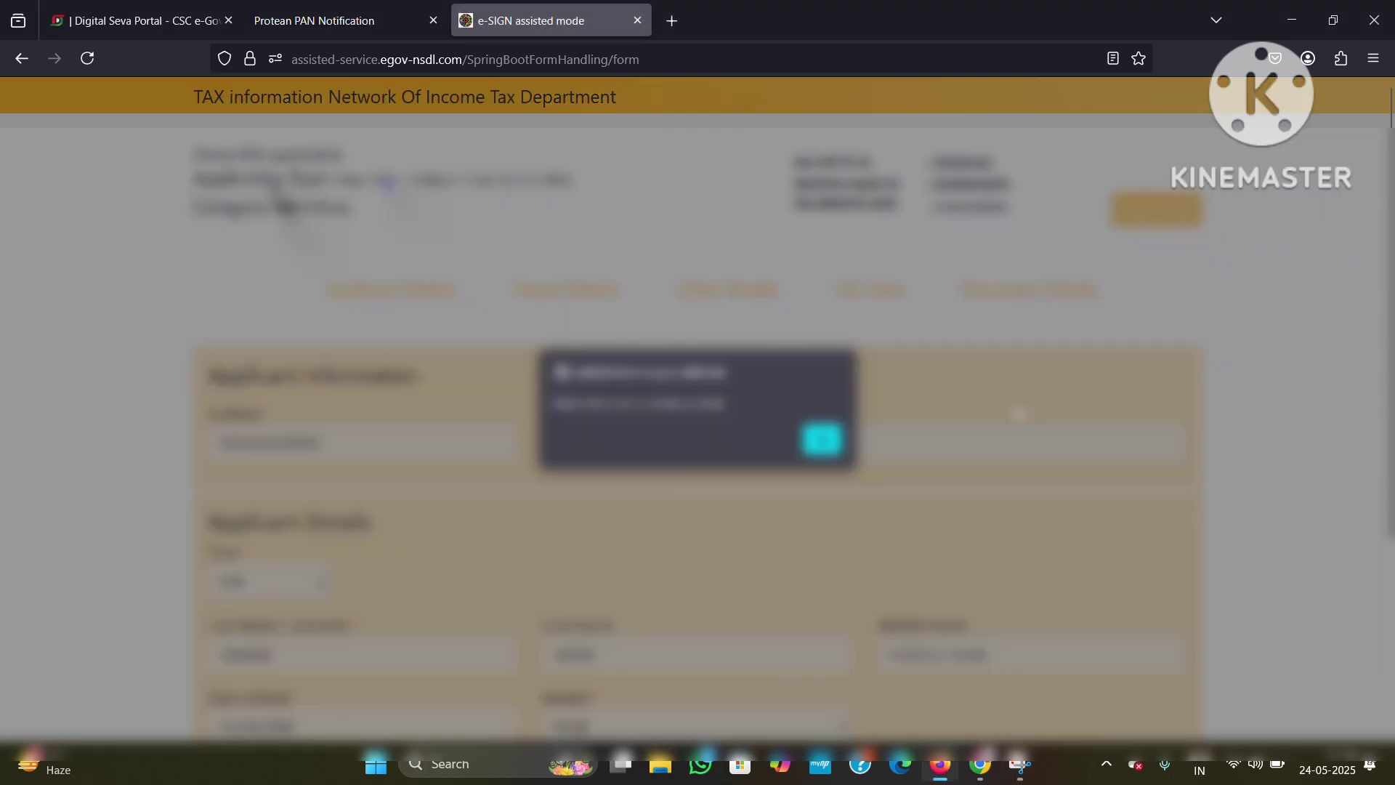
pyautogui.click(822, 439)
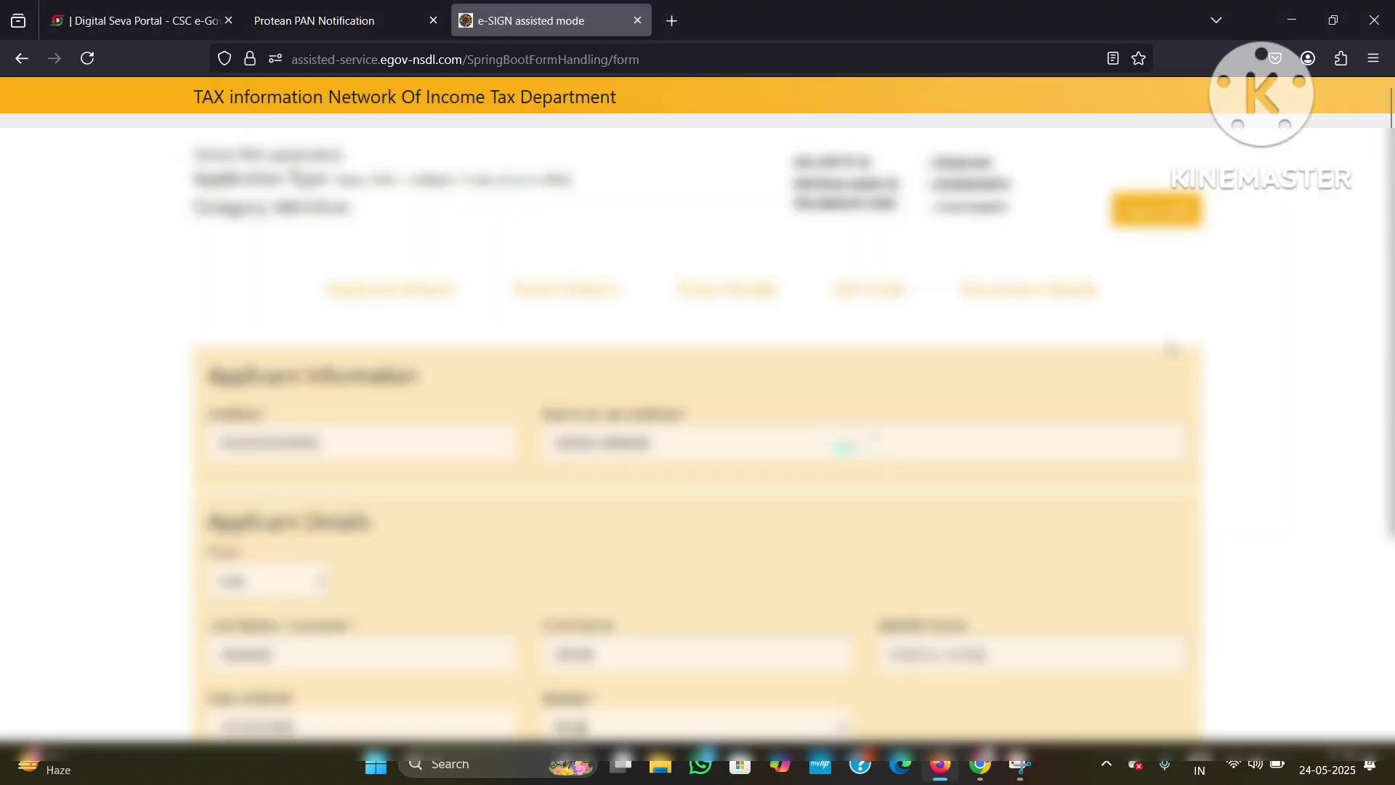
# In Parents Details, enter the father's first name and surname.
pyautogui.scroll(-4, 1241, 550)
pyautogui.click(1156, 687)
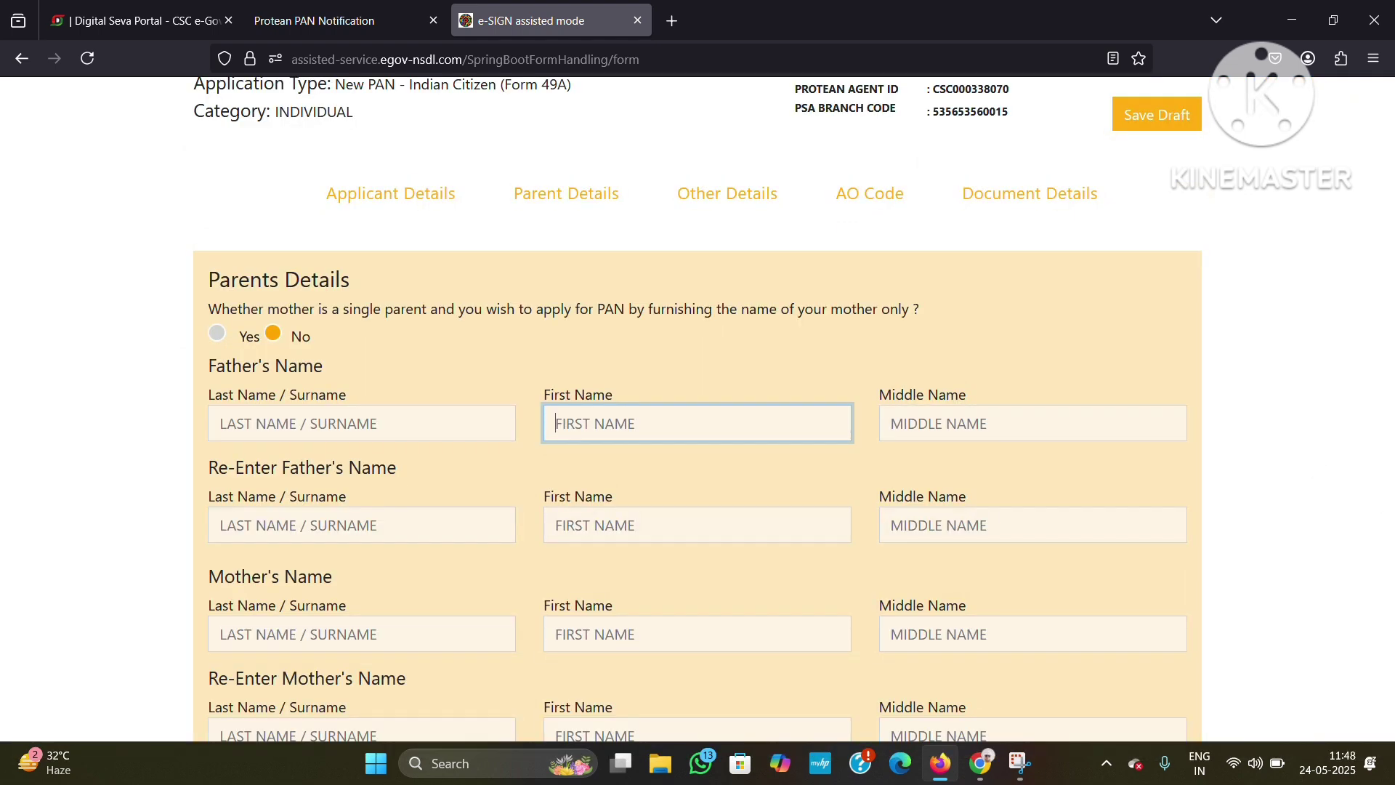
pyautogui.write('A')
pyautogui.write('B')
pyautogui.press('BackSpace')
pyautogui.press('BackSpace')
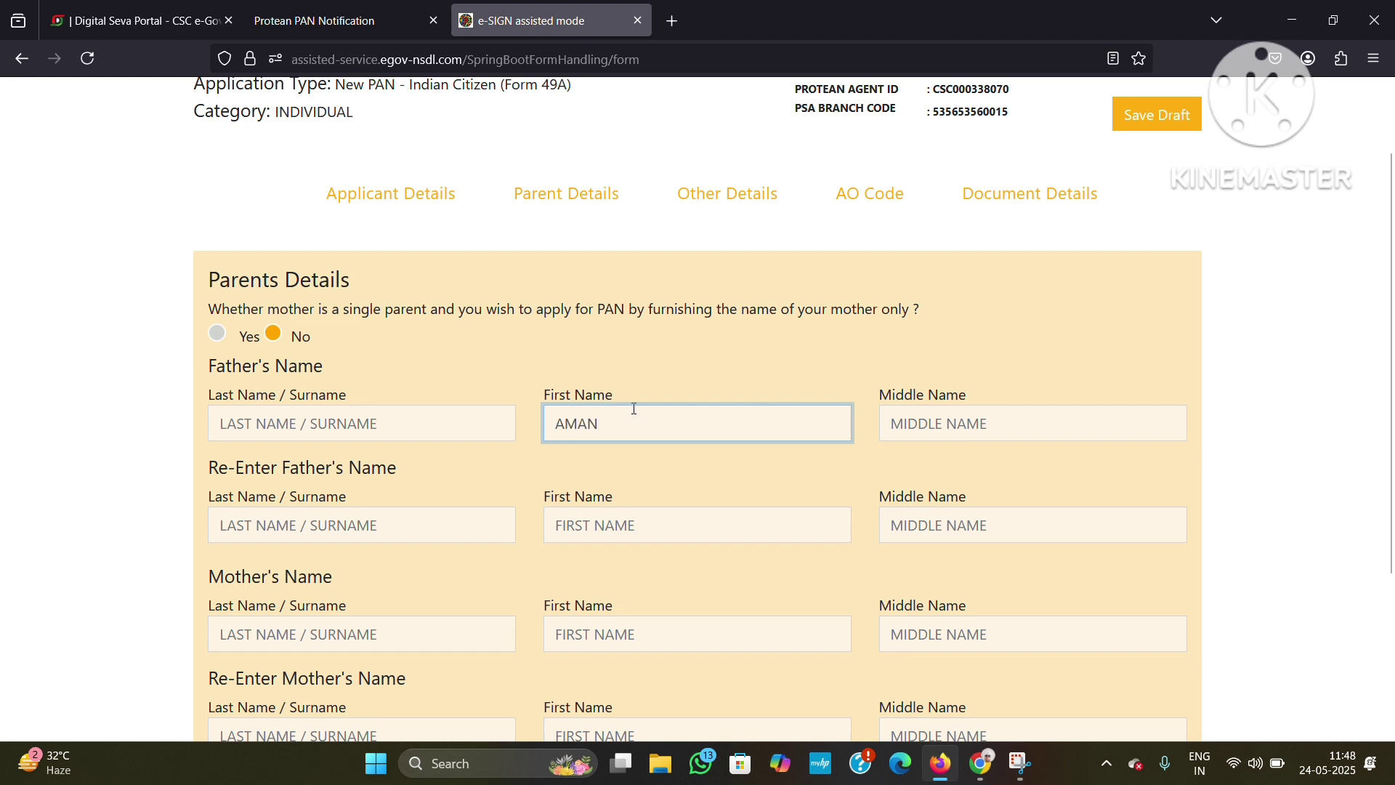
pyautogui.click(404, 409)
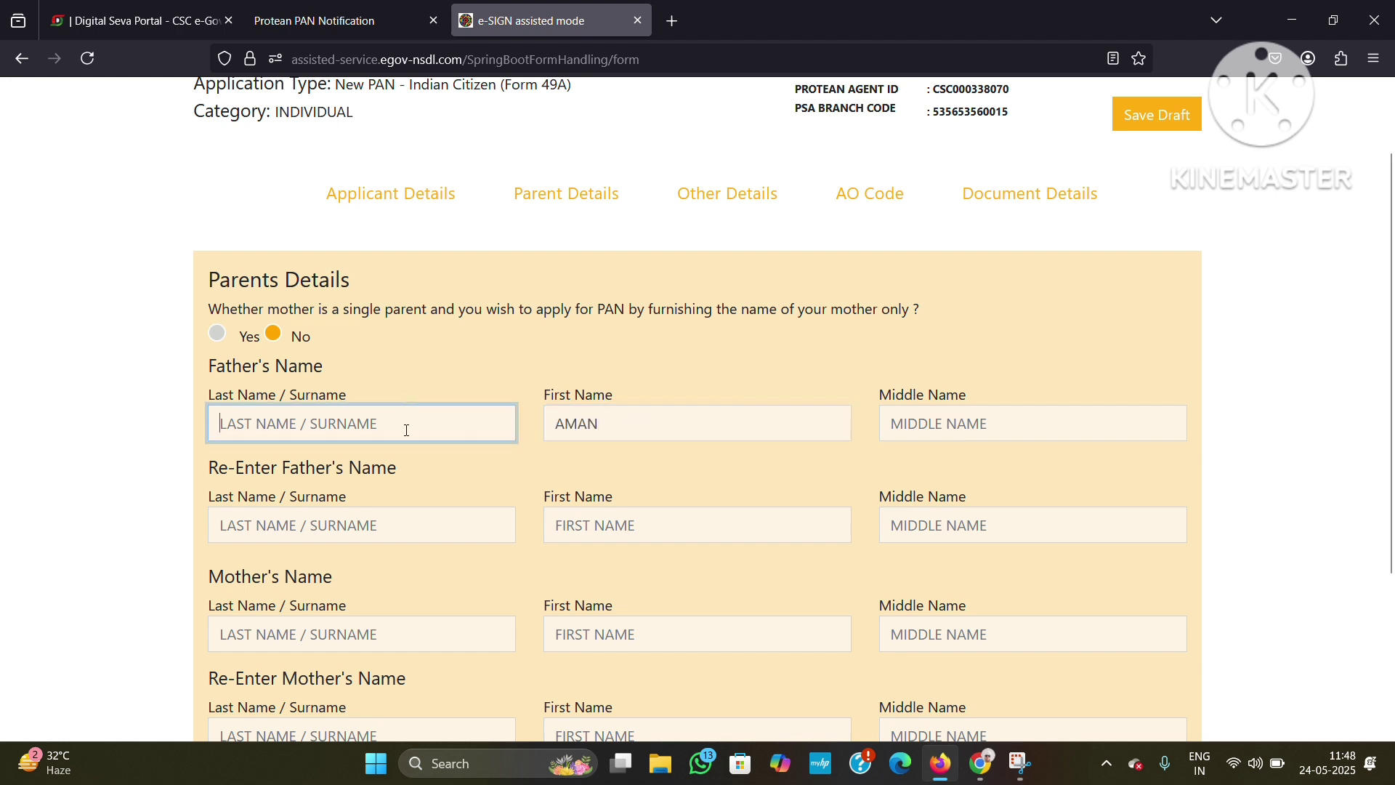
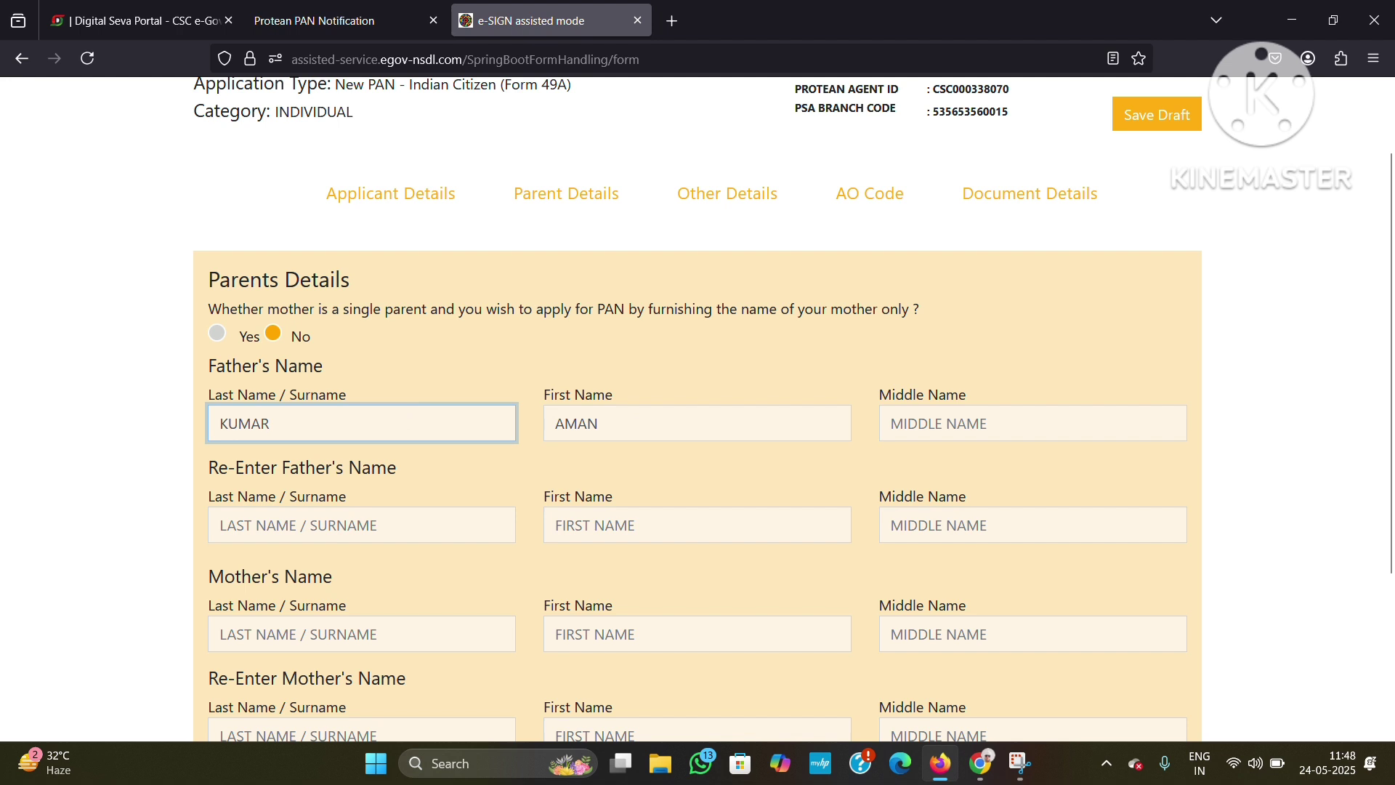
pyautogui.click(942, 427)
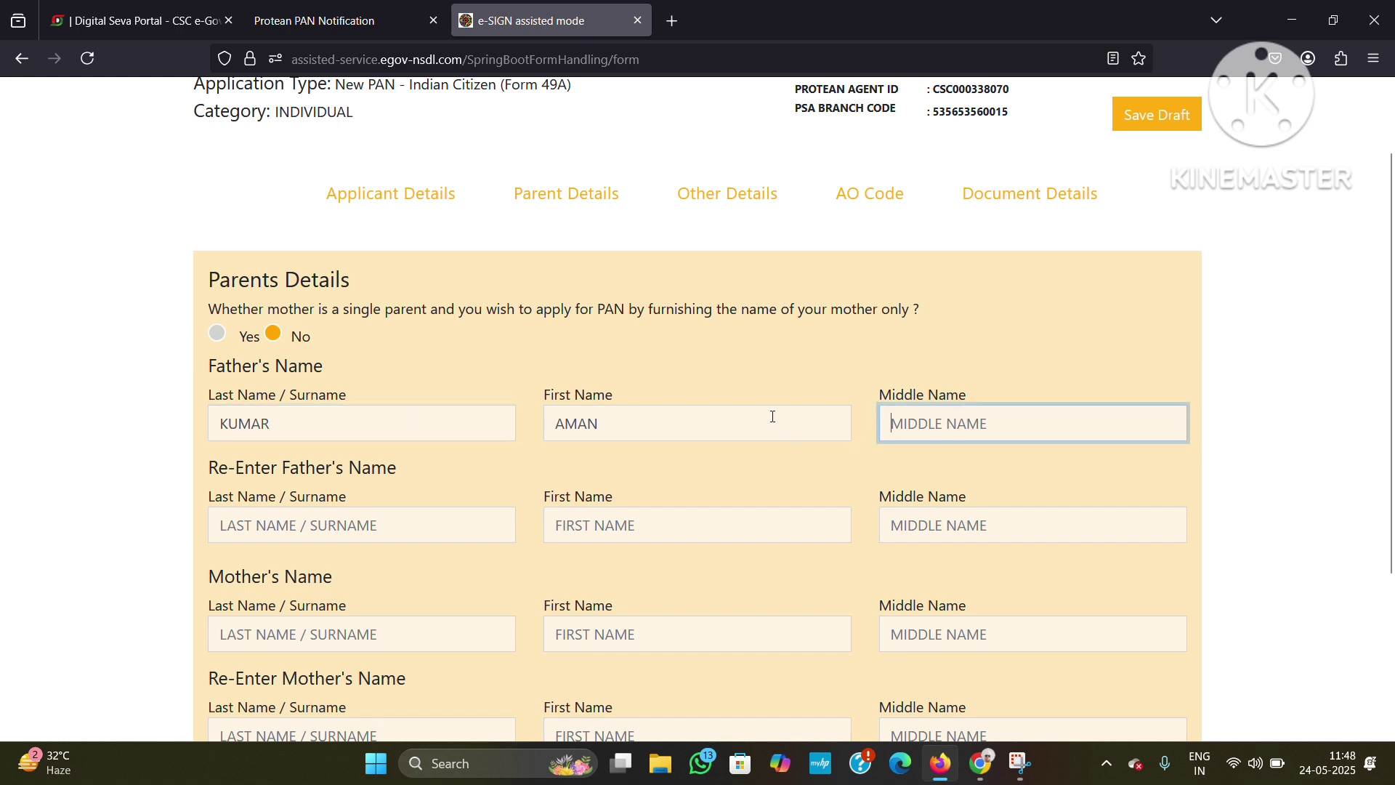
pyautogui.click(747, 428)
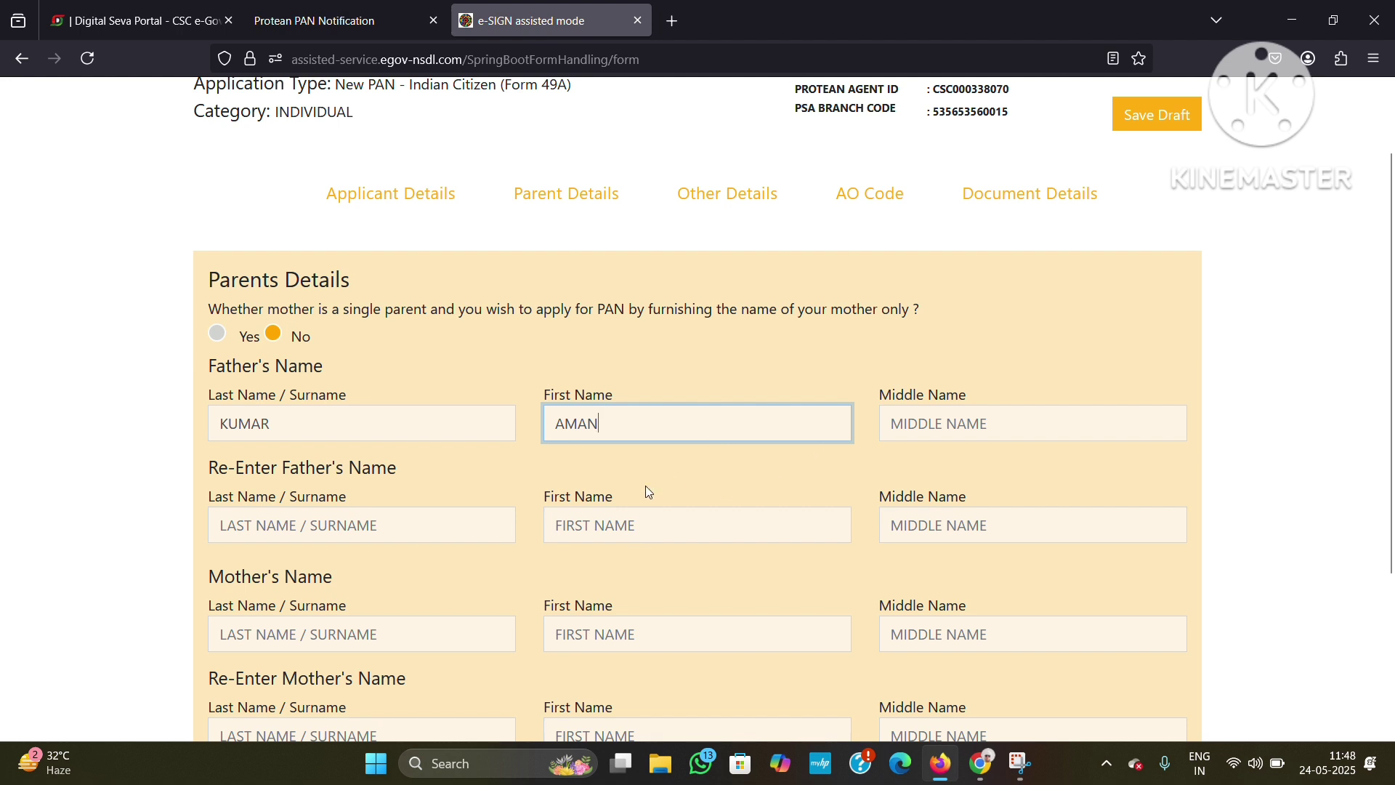
# Re-enter the father's first name and surname in the confirmation fields.
pyautogui.click(619, 527)
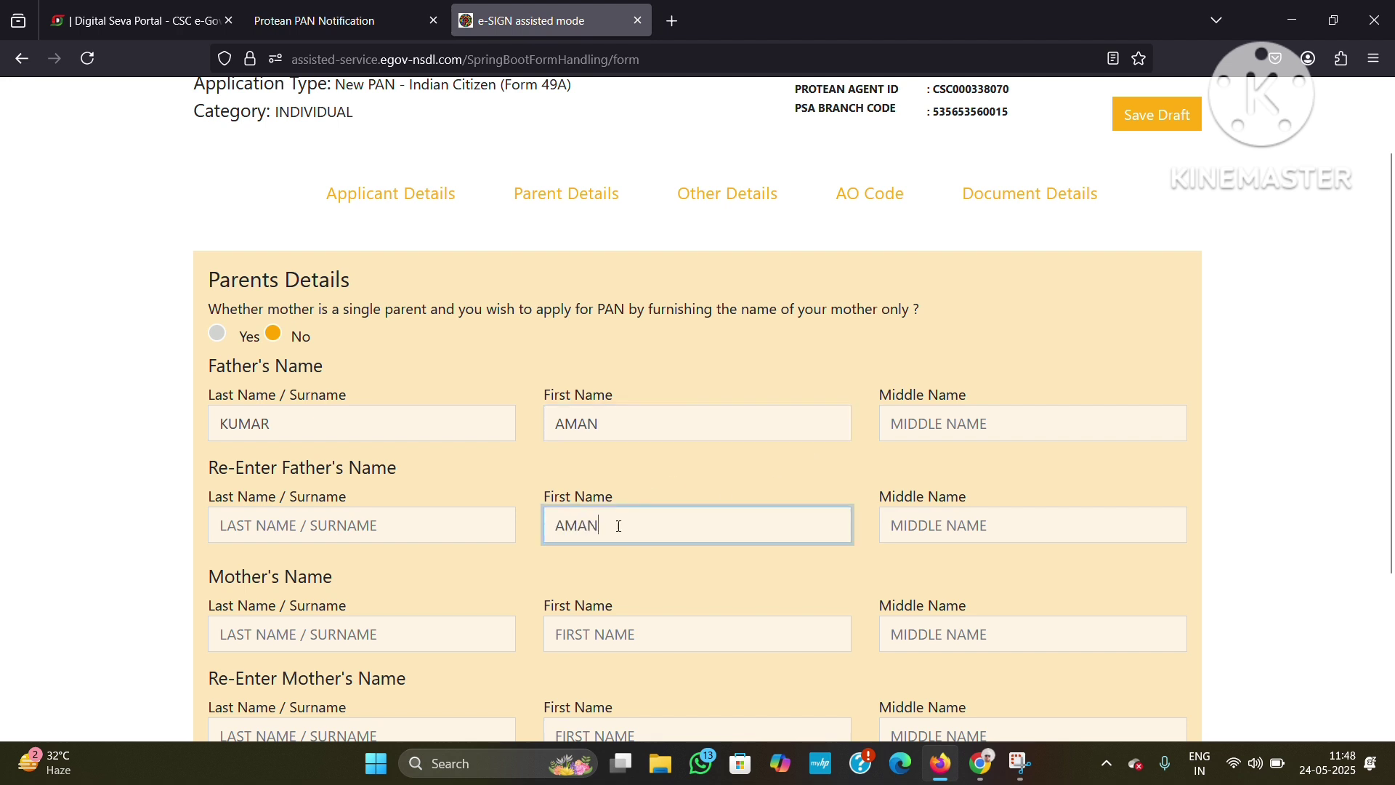
pyautogui.click(259, 517)
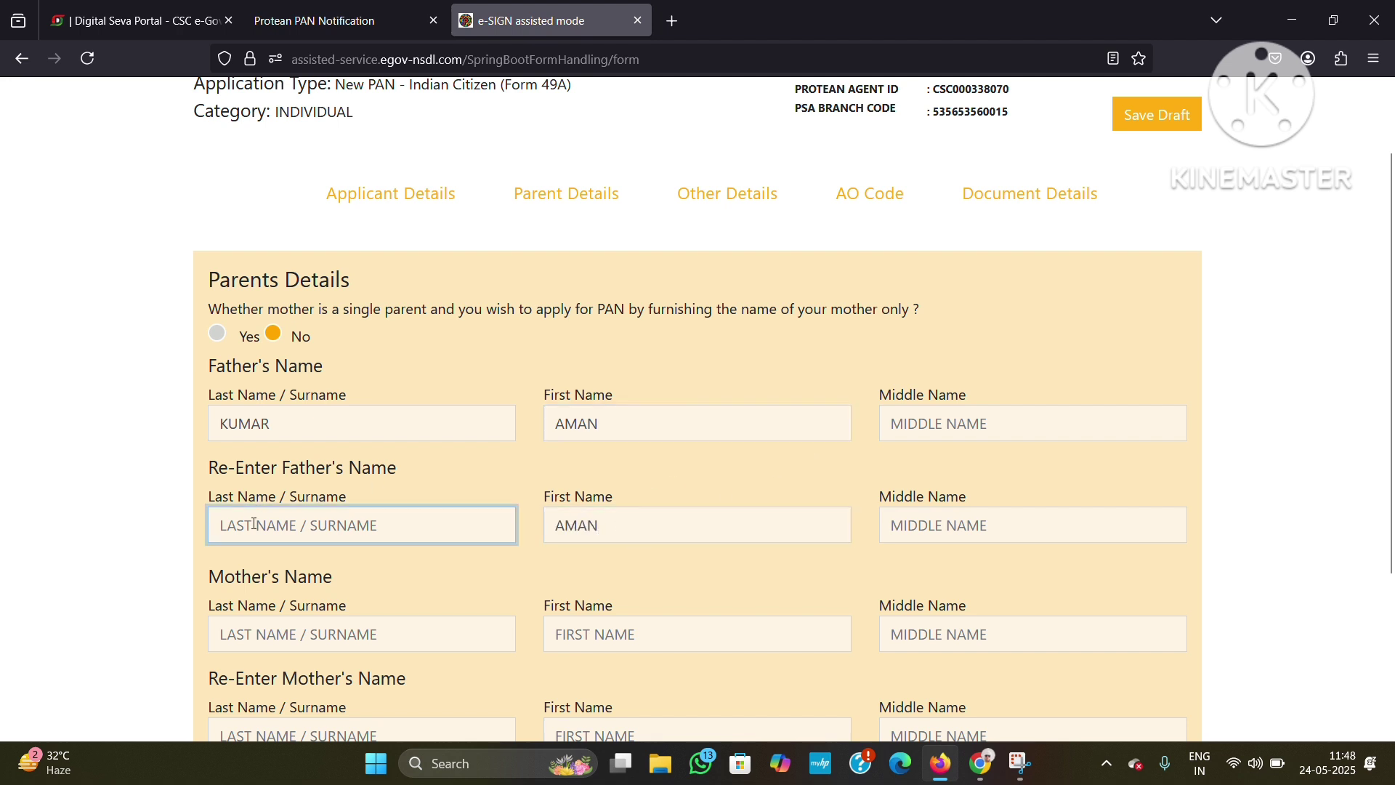
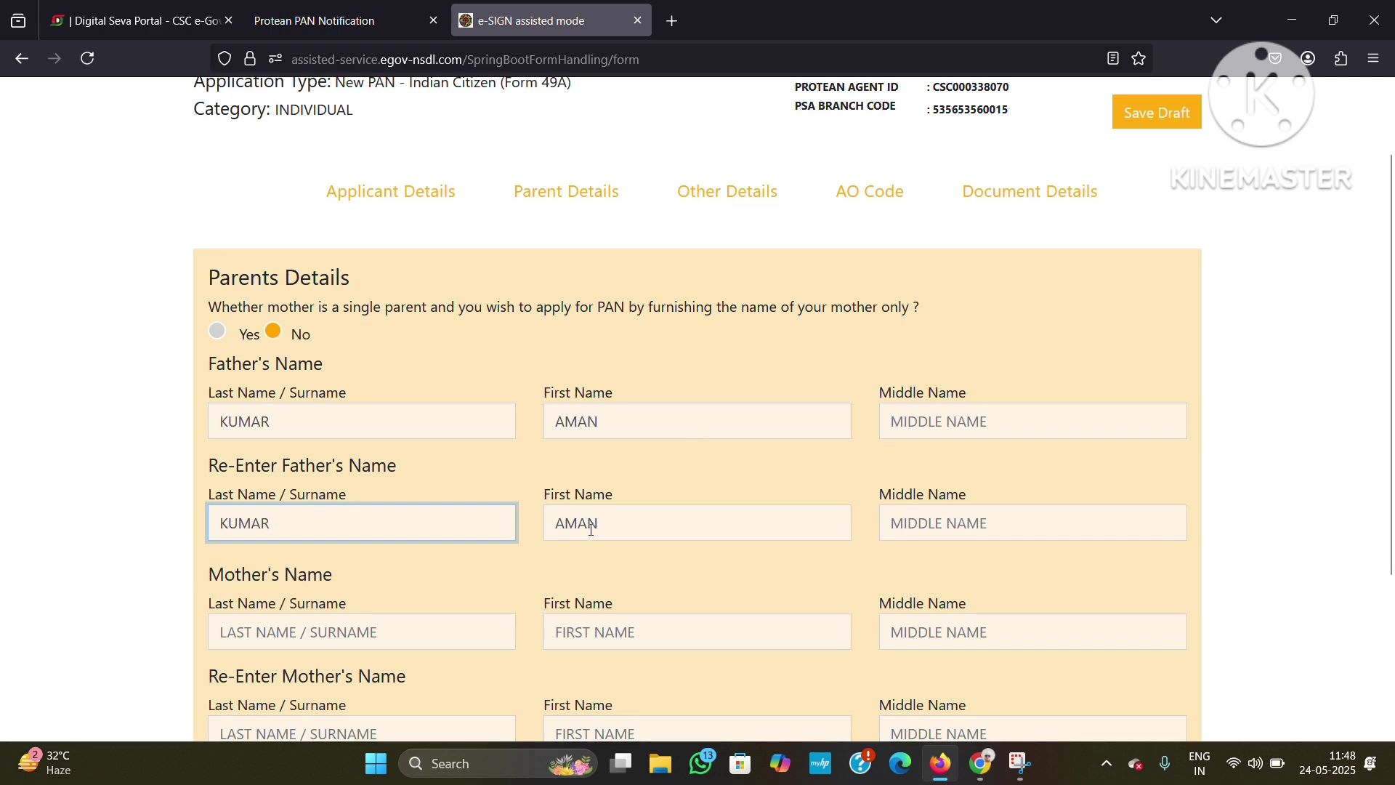
pyautogui.scroll(-3, 591, 529)
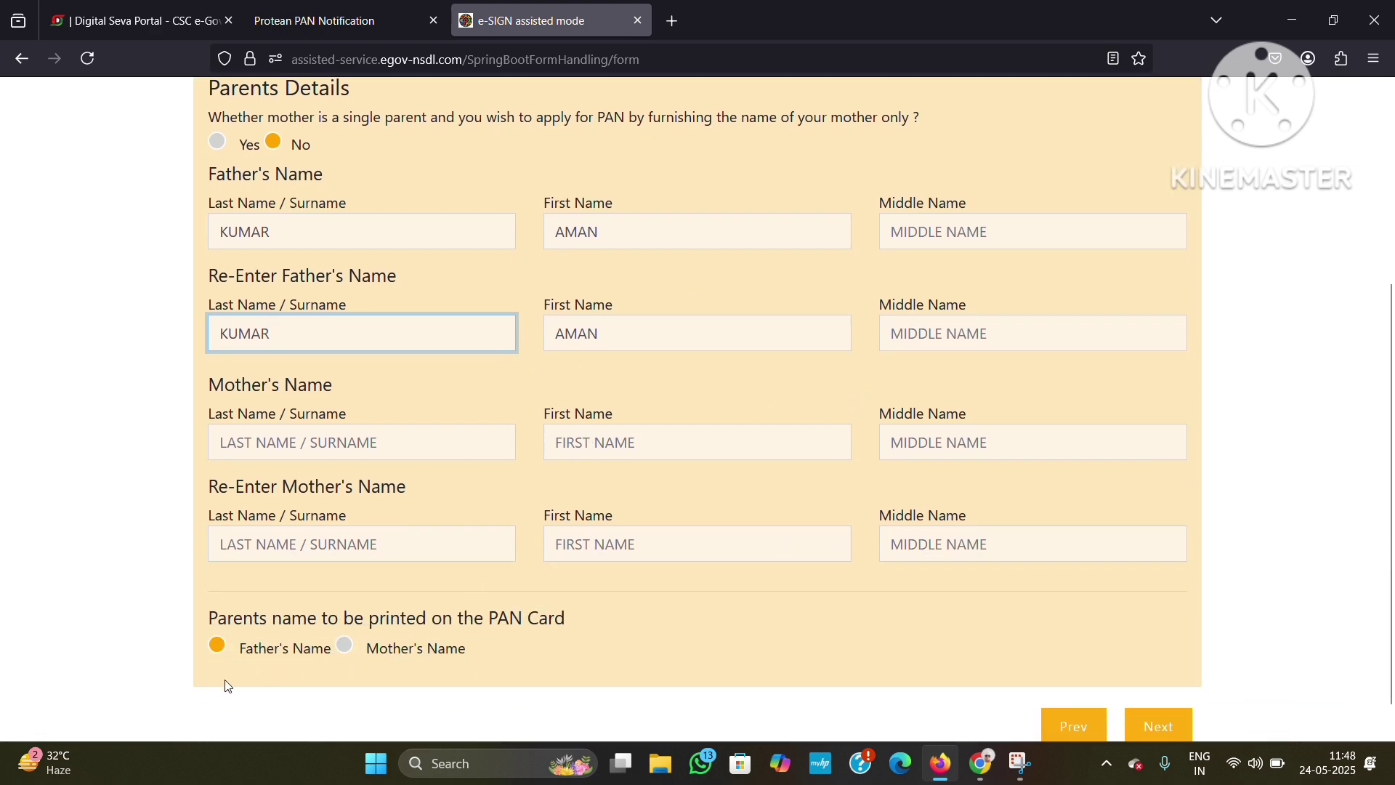
pyautogui.scroll(5, 808, 494)
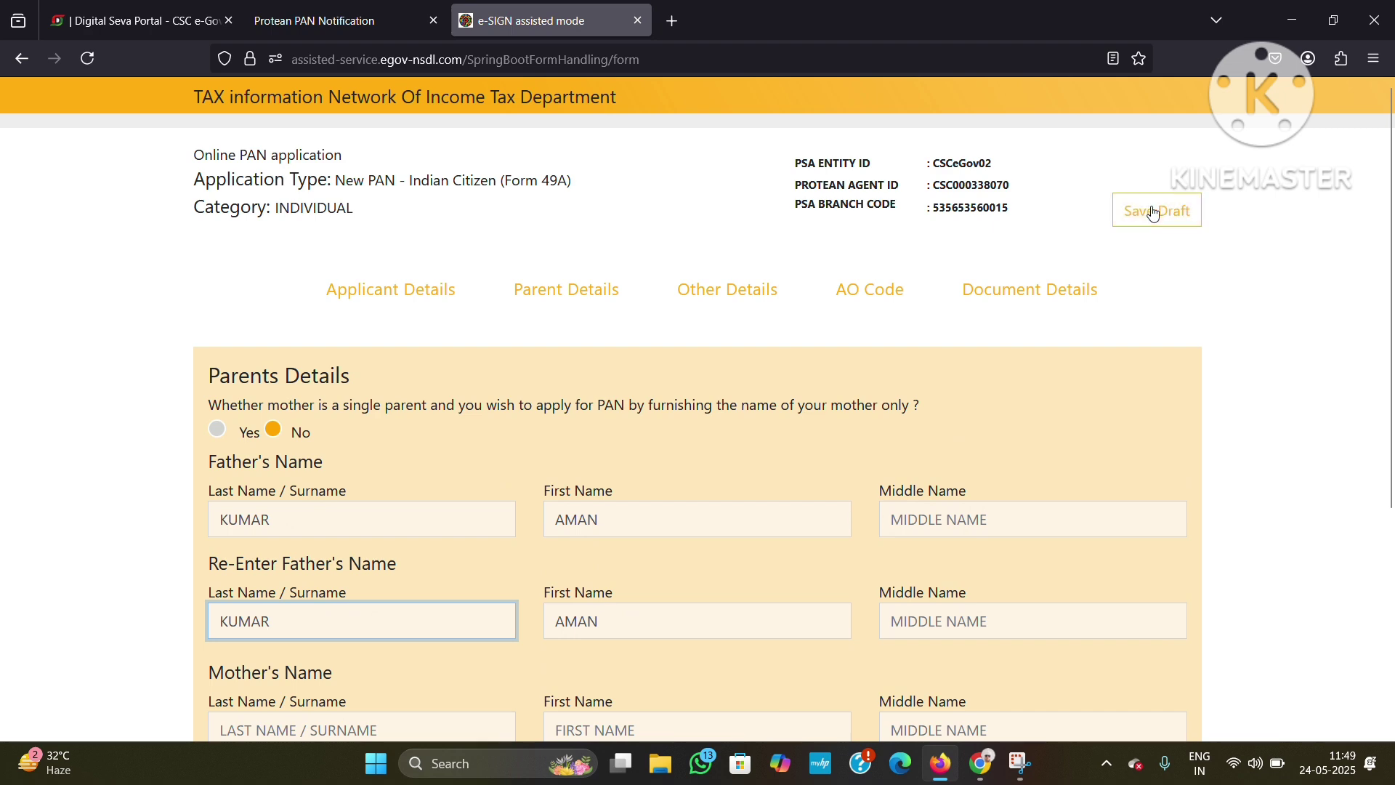
# Save the draft, then enter the residence flat/block number and delete its last character.
pyautogui.click(1130, 210)
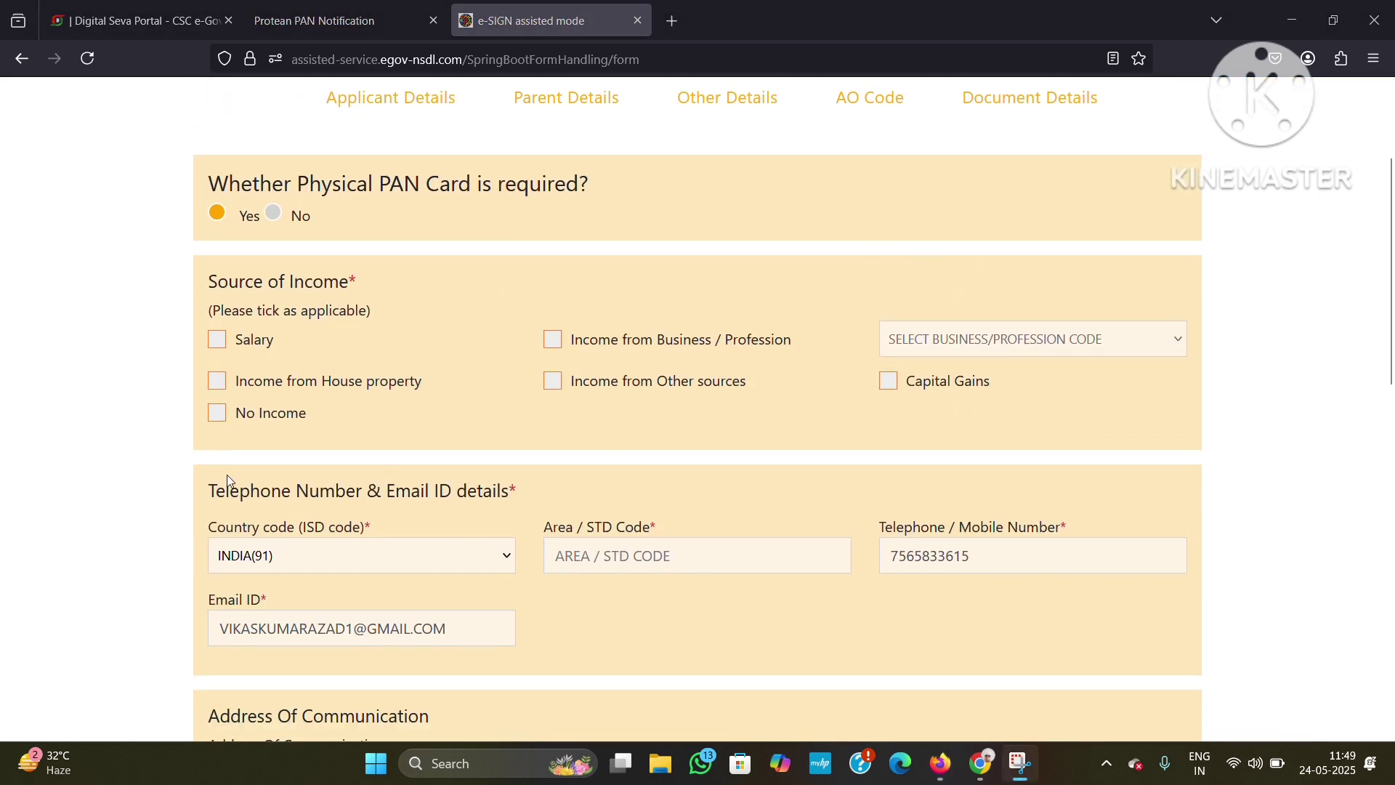
pyautogui.scroll(-9, 354, 254)
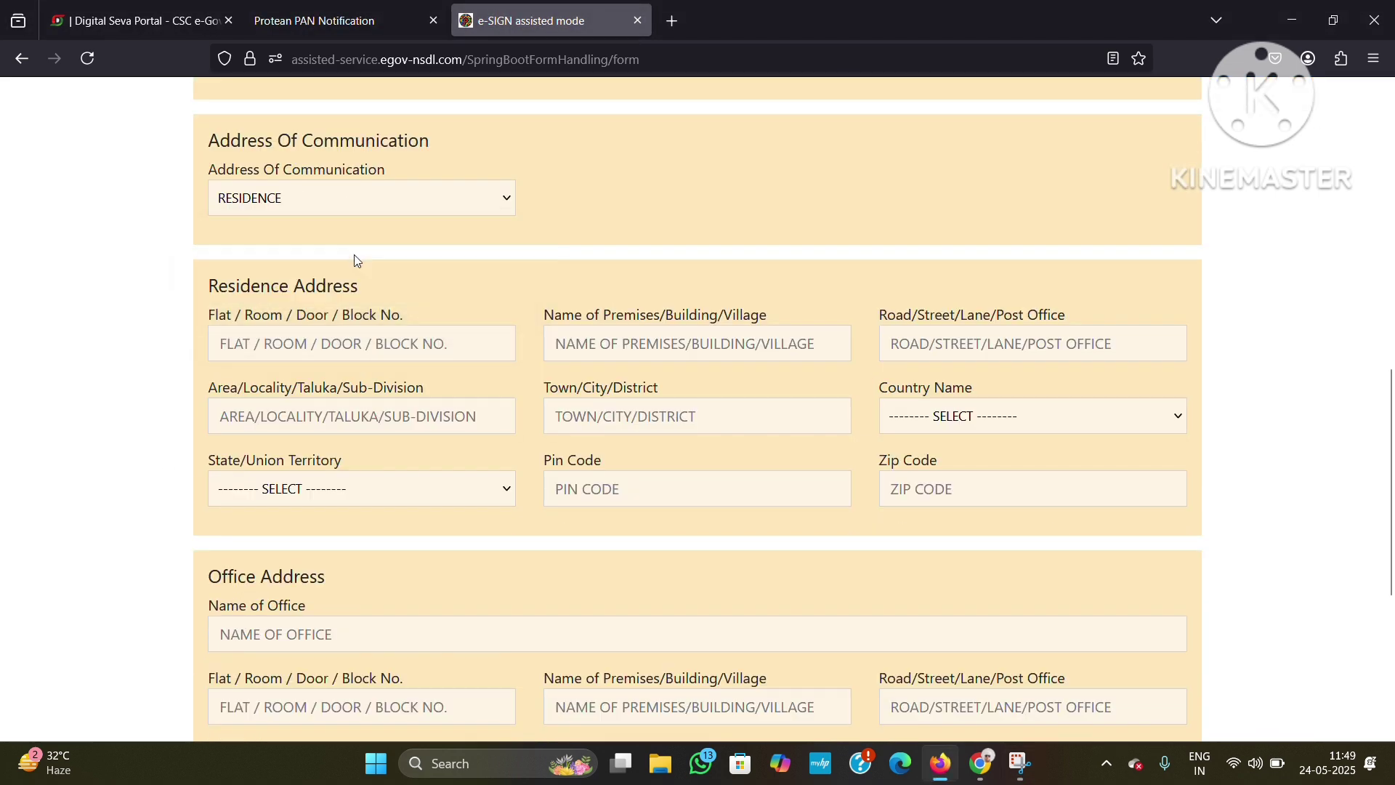
pyautogui.click(370, 345)
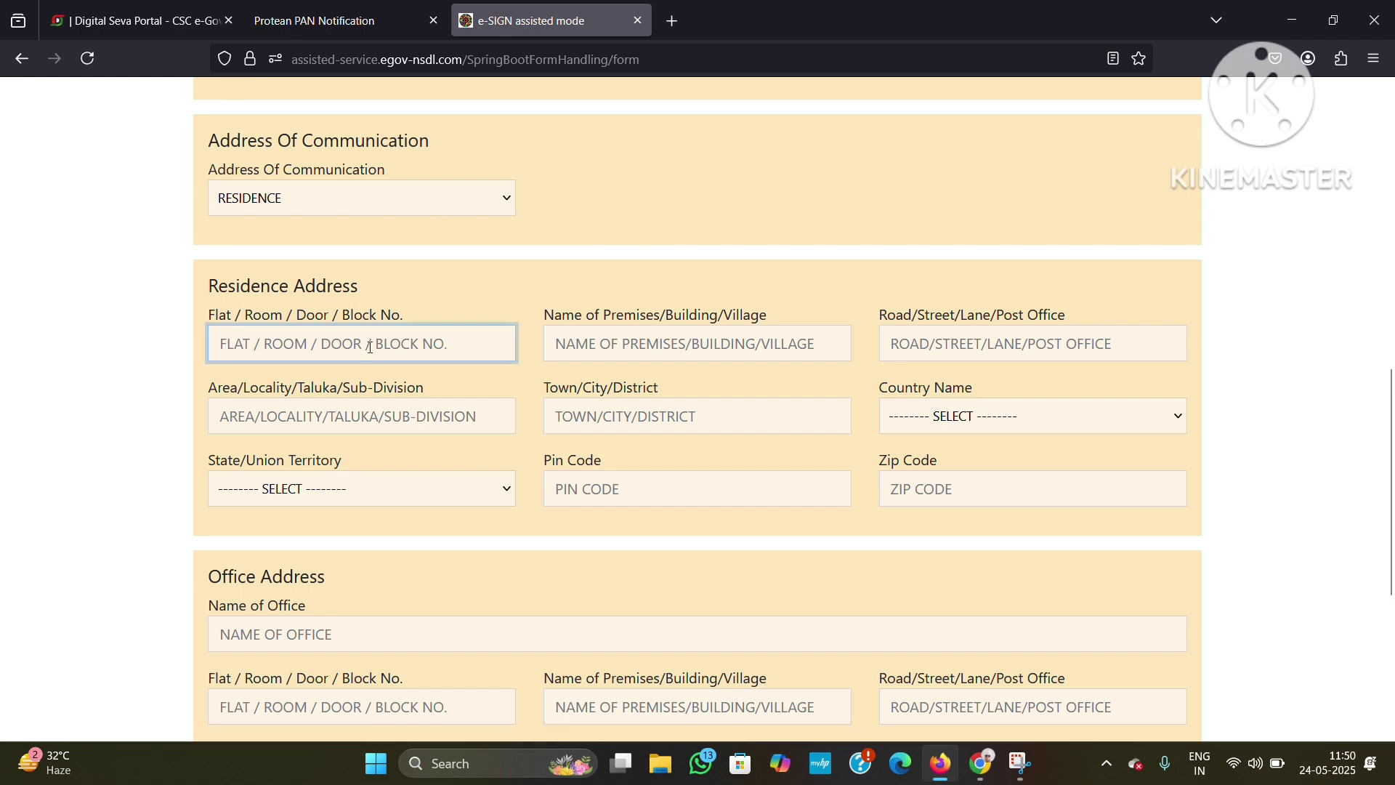
pyautogui.write('W')
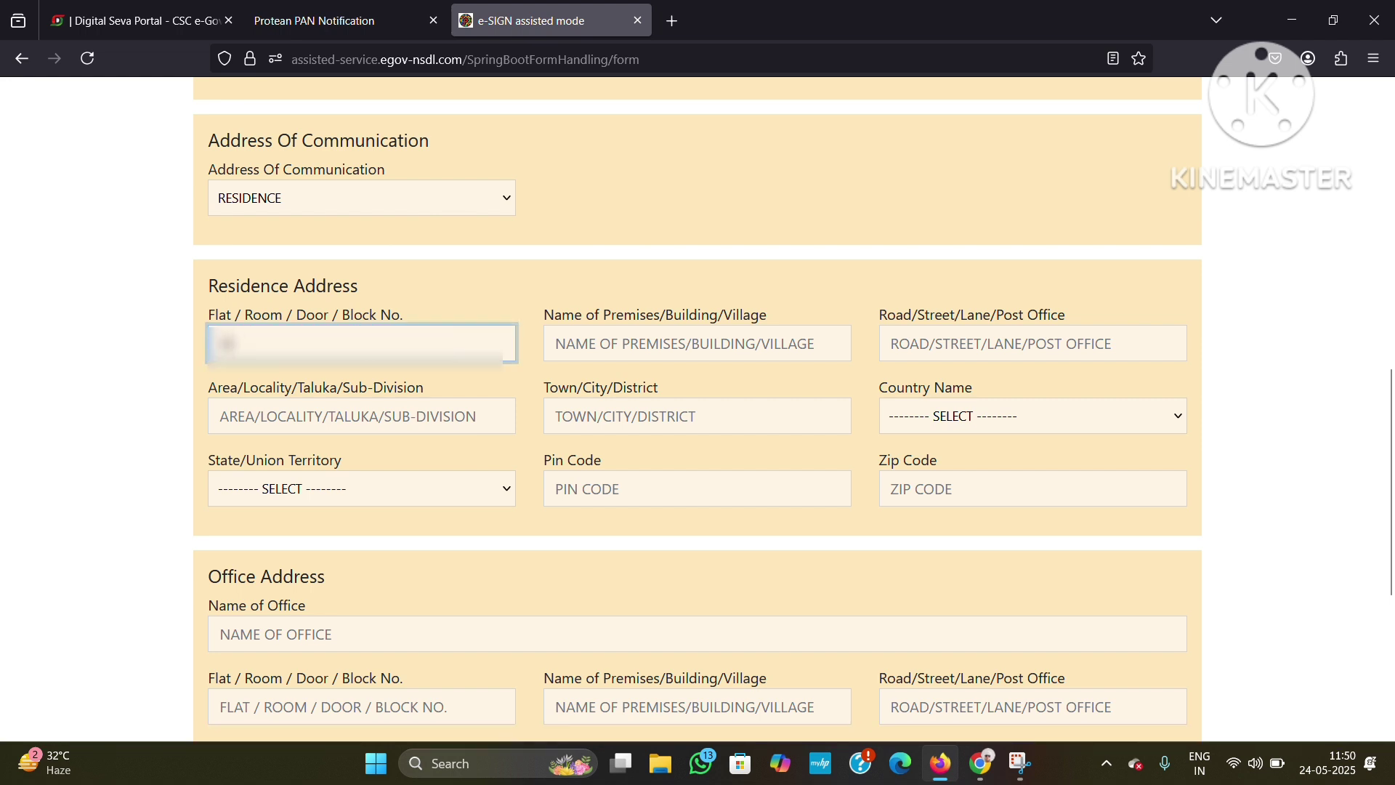
pyautogui.write('ARD')
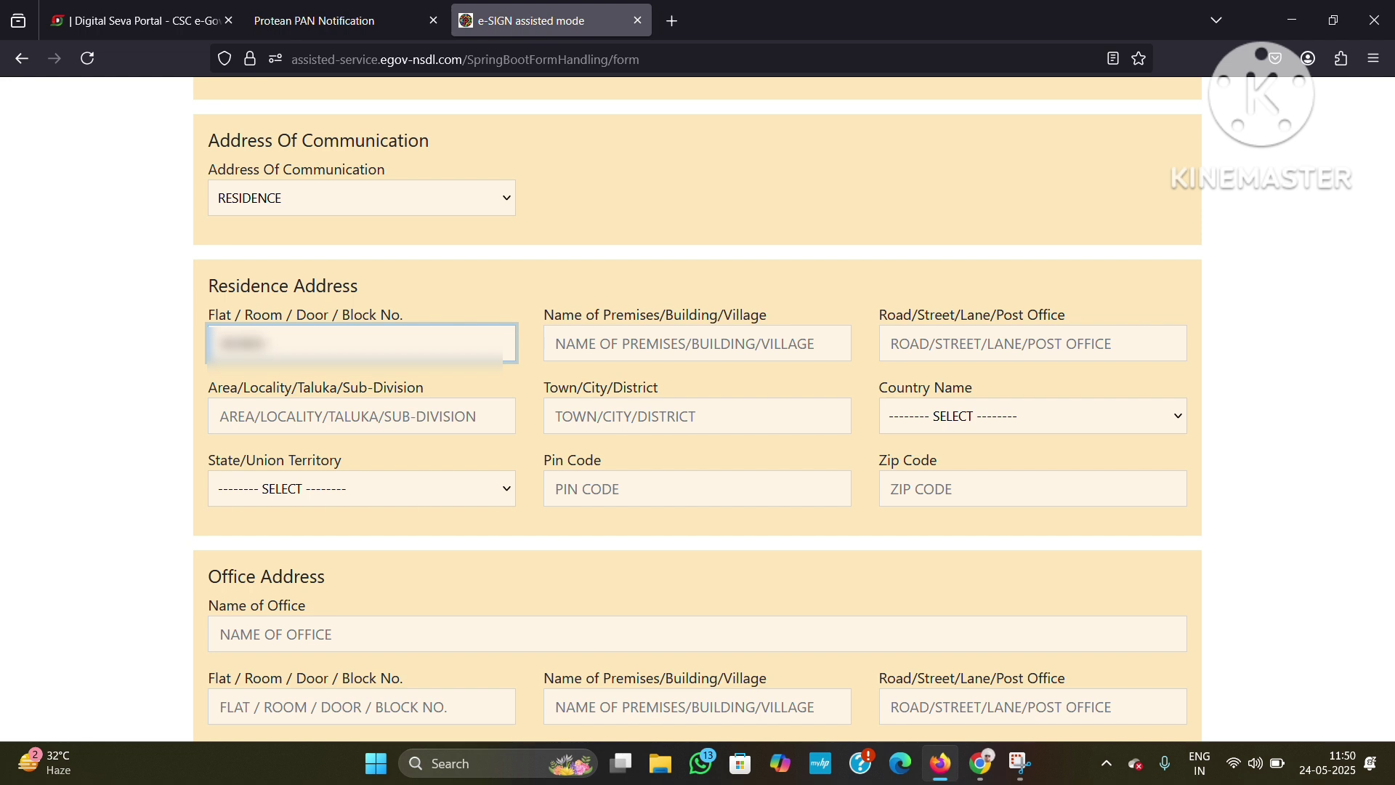
pyautogui.write(' NOMBE 02')
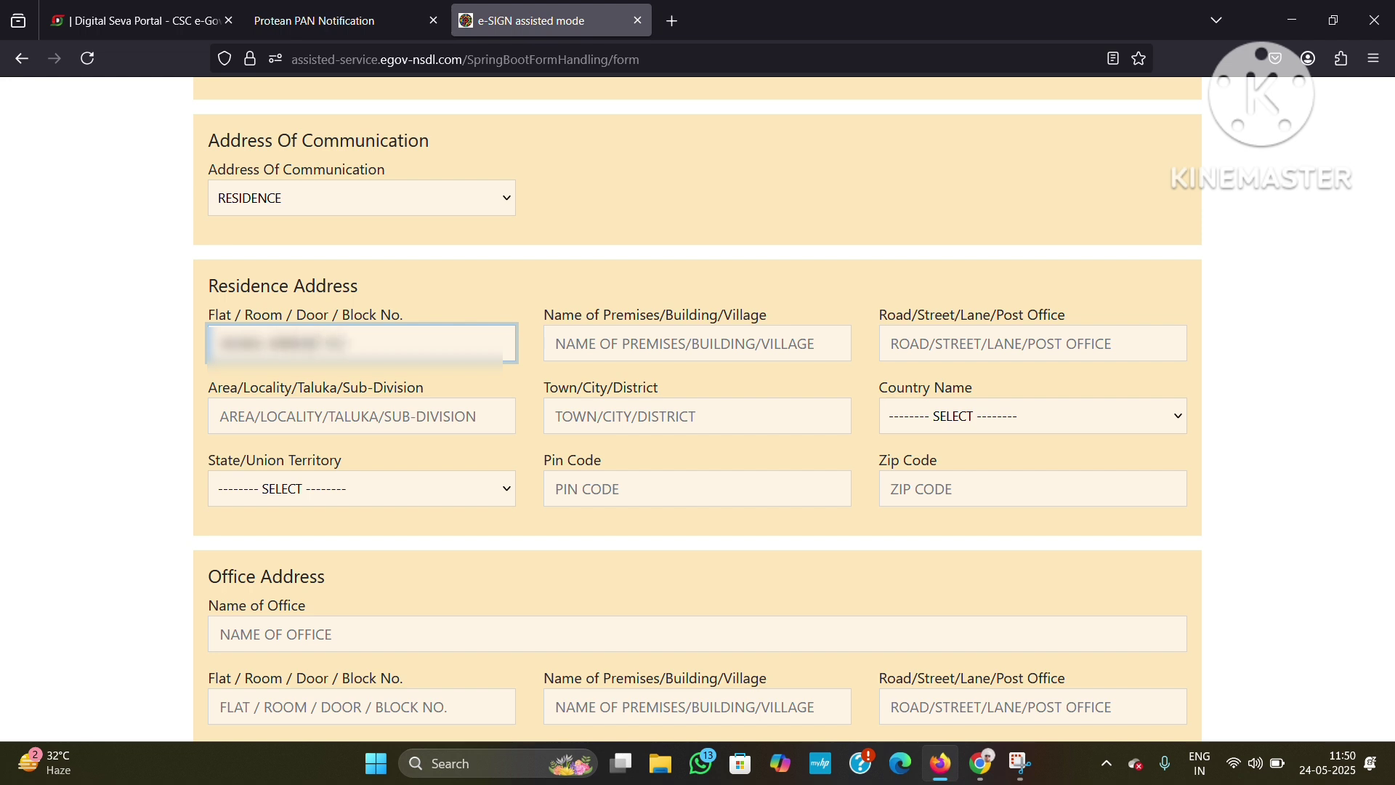
pyautogui.press('BackSpace')
pyautogui.press('BackSpace')
pyautogui.press('BackSpace')
pyautogui.press('BackSpace')
pyautogui.press('BackSpace')
pyautogui.press('BackSpace')
pyautogui.press('BackSpace')
pyautogui.press('BackSpace')
pyautogui.press('BackSpace')
pyautogui.press('BackSpace')
pyautogui.press('BackSpace')
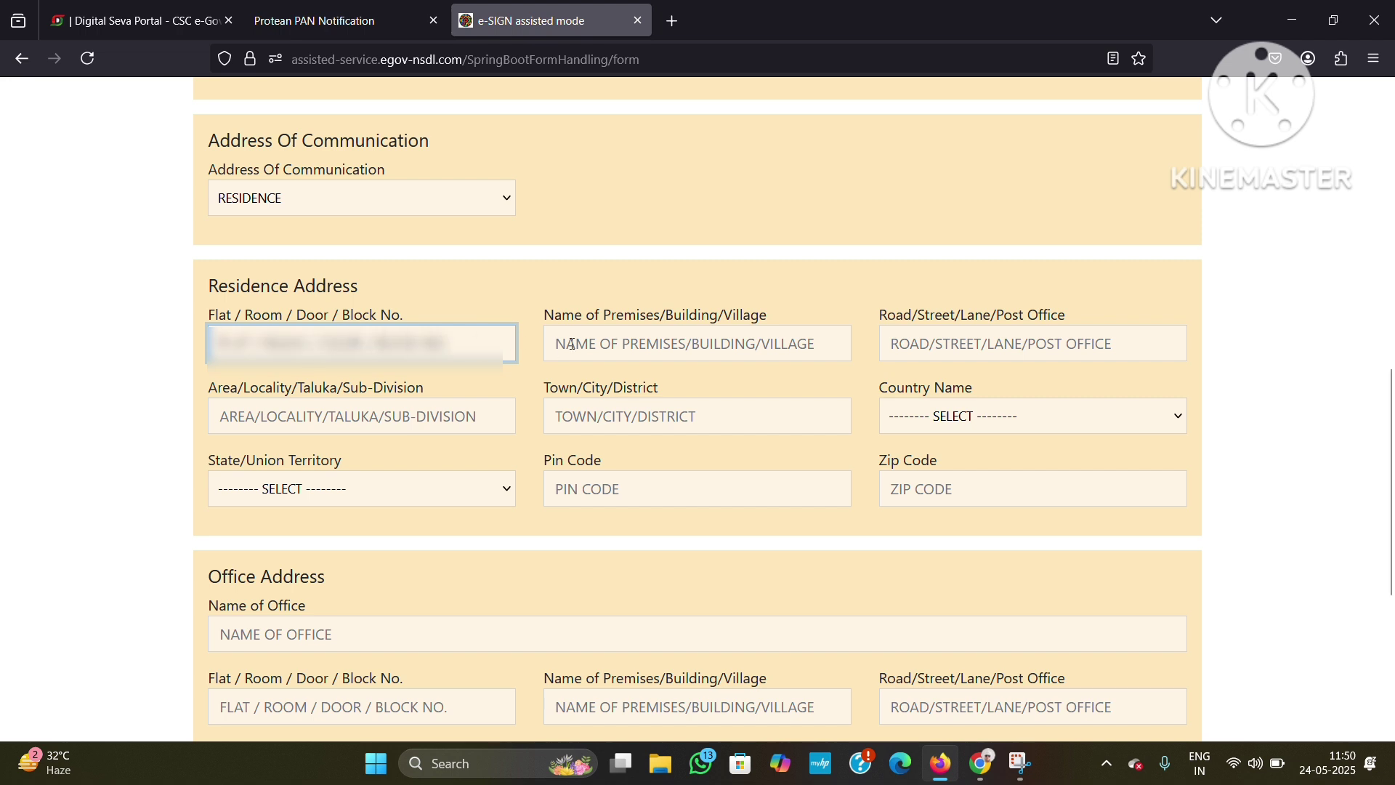
# Enter VILLAGE, POST, BLOCK and BASTI as the premises, road, area and town of the residence.
pyautogui.click(609, 344)
pyautogui.write('V')
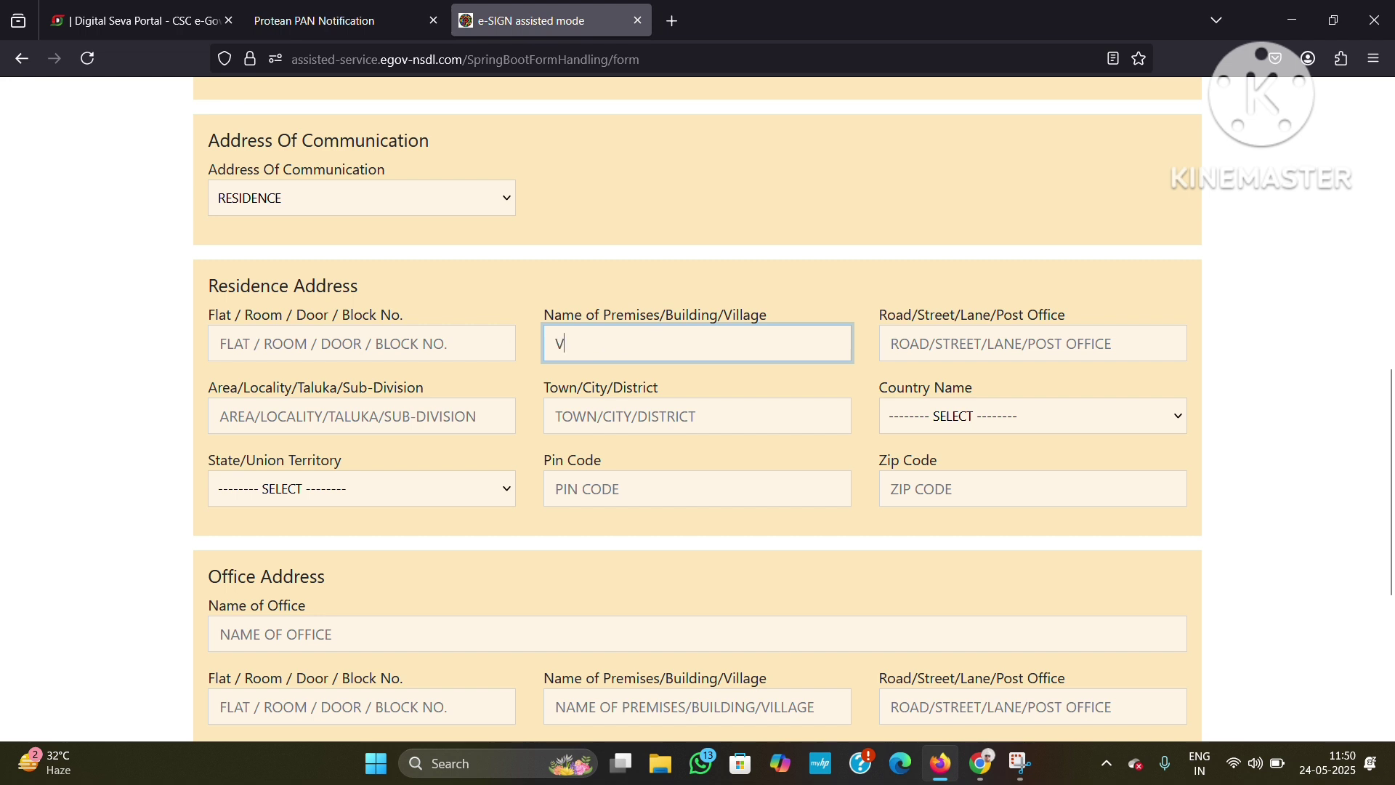
pyautogui.write('ILLAGE')
pyautogui.click(892, 343)
pyautogui.write('P')
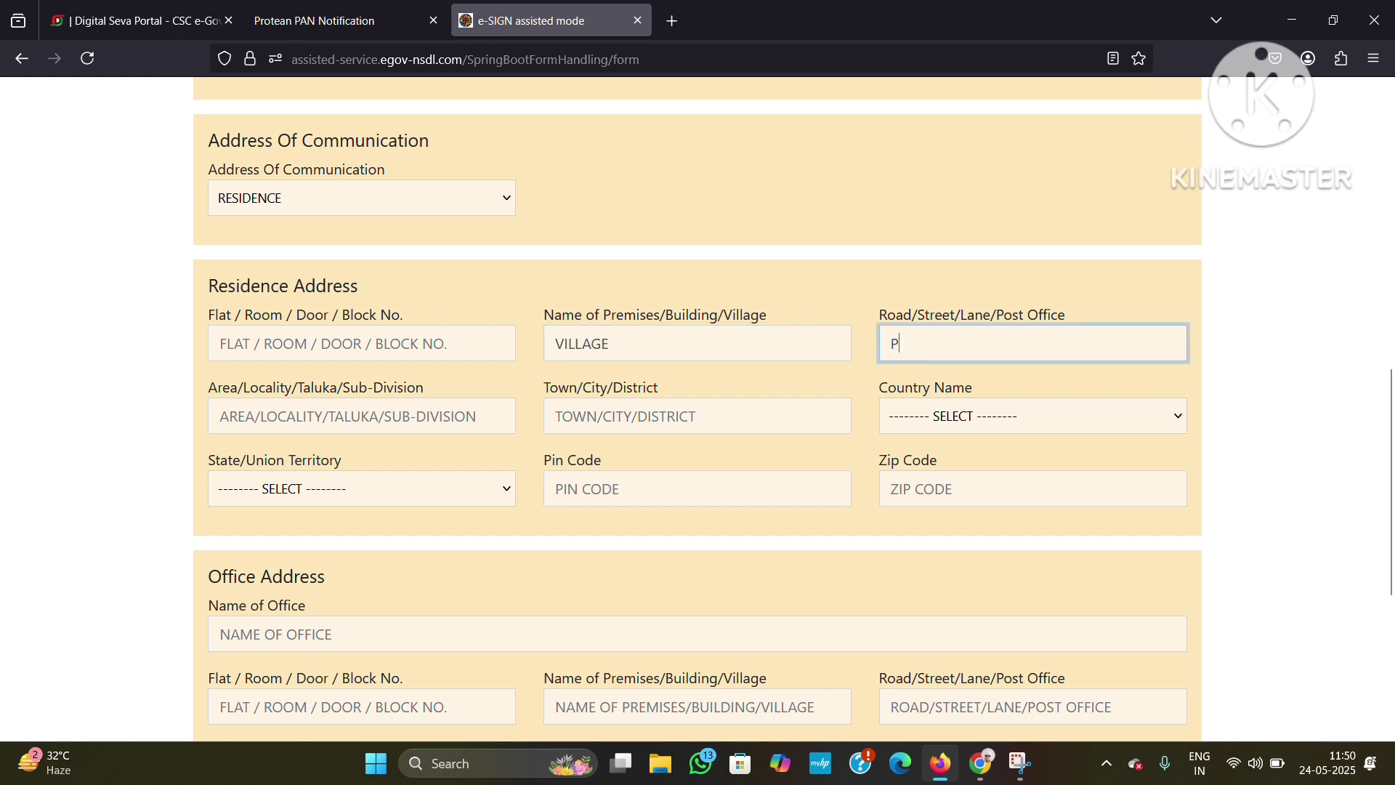
pyautogui.write('OST')
pyautogui.click(320, 418)
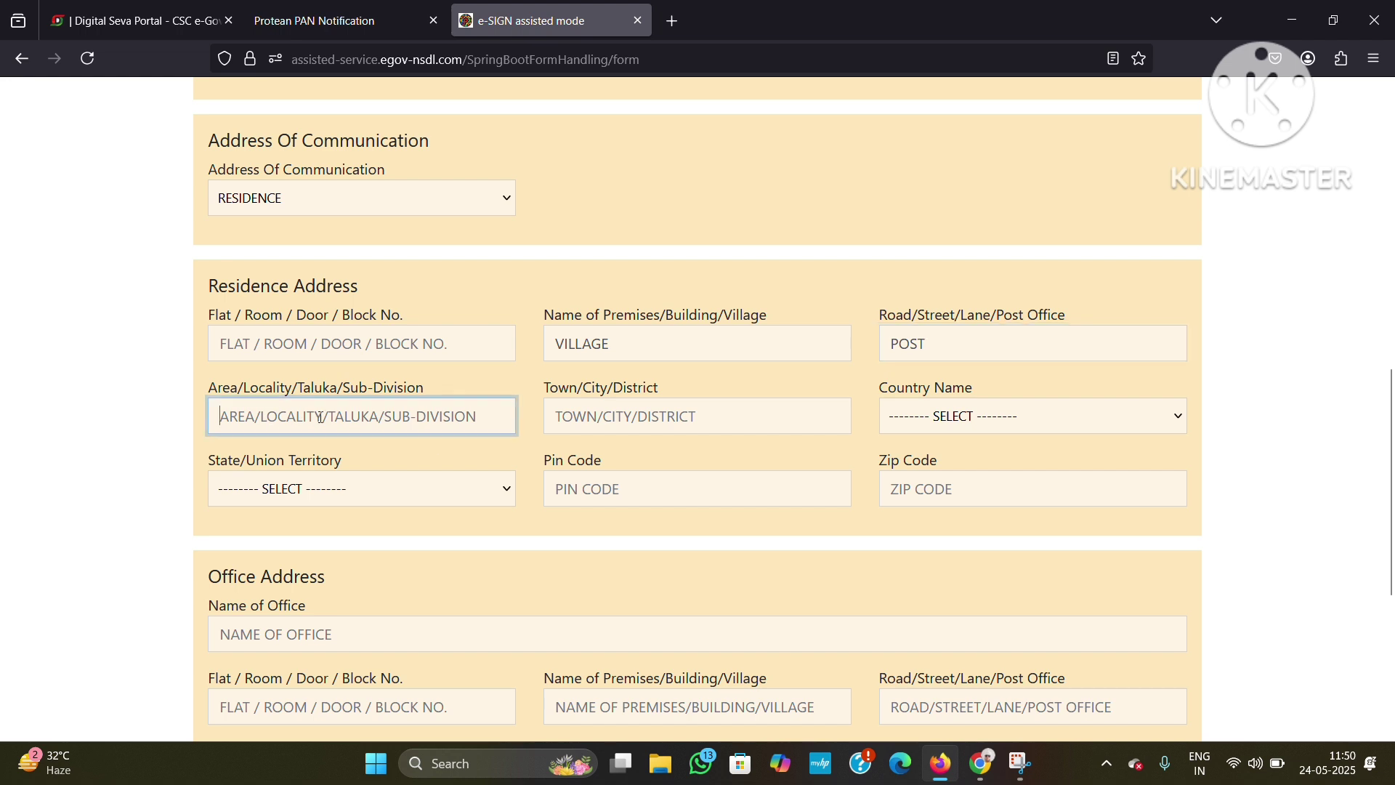
pyautogui.write('BLOCK')
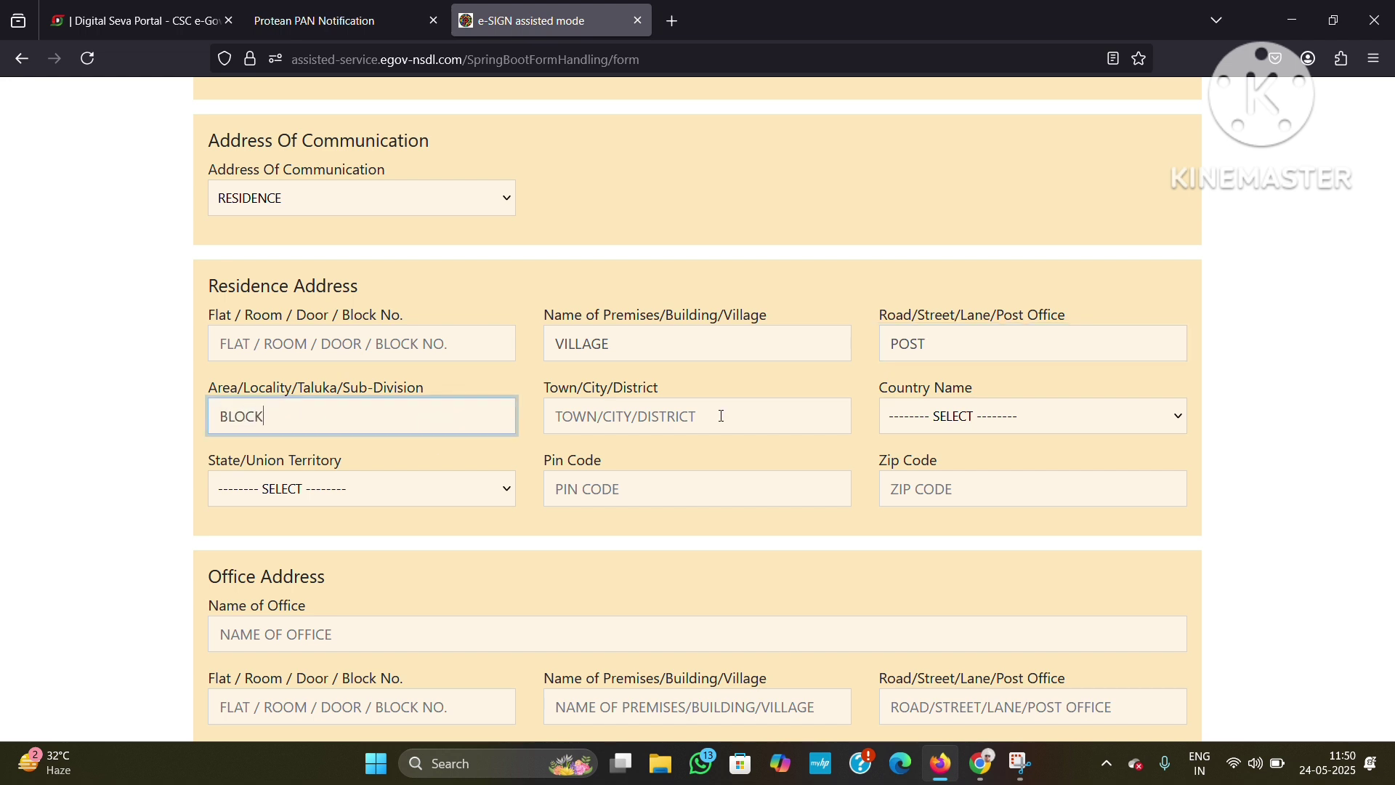
pyautogui.click(579, 411)
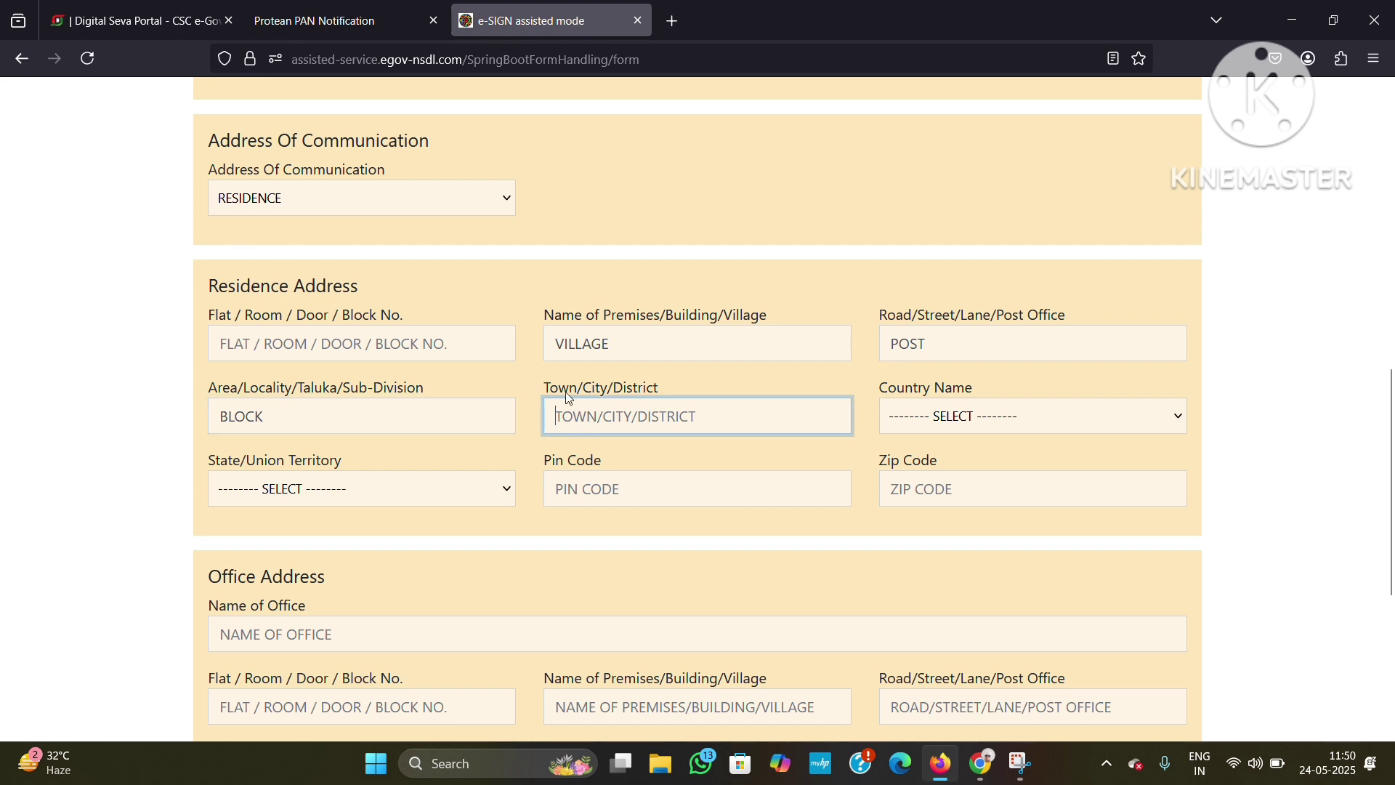
pyautogui.write('B')
pyautogui.press('BackSpace')
pyautogui.write('BASTI')
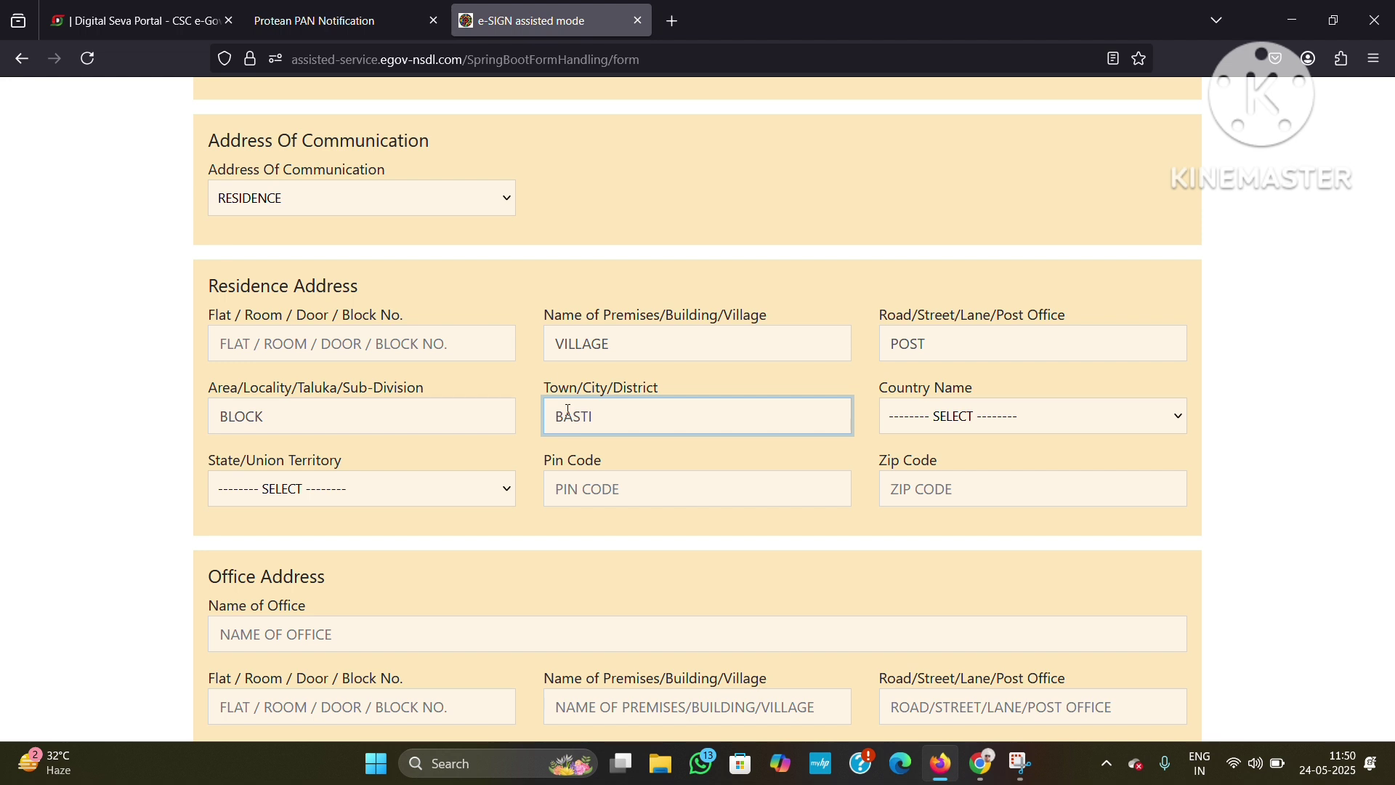
# Set country INDIA, state UTTAR PRADESH and pin code 272002 for the residence address.
pyautogui.click(920, 416)
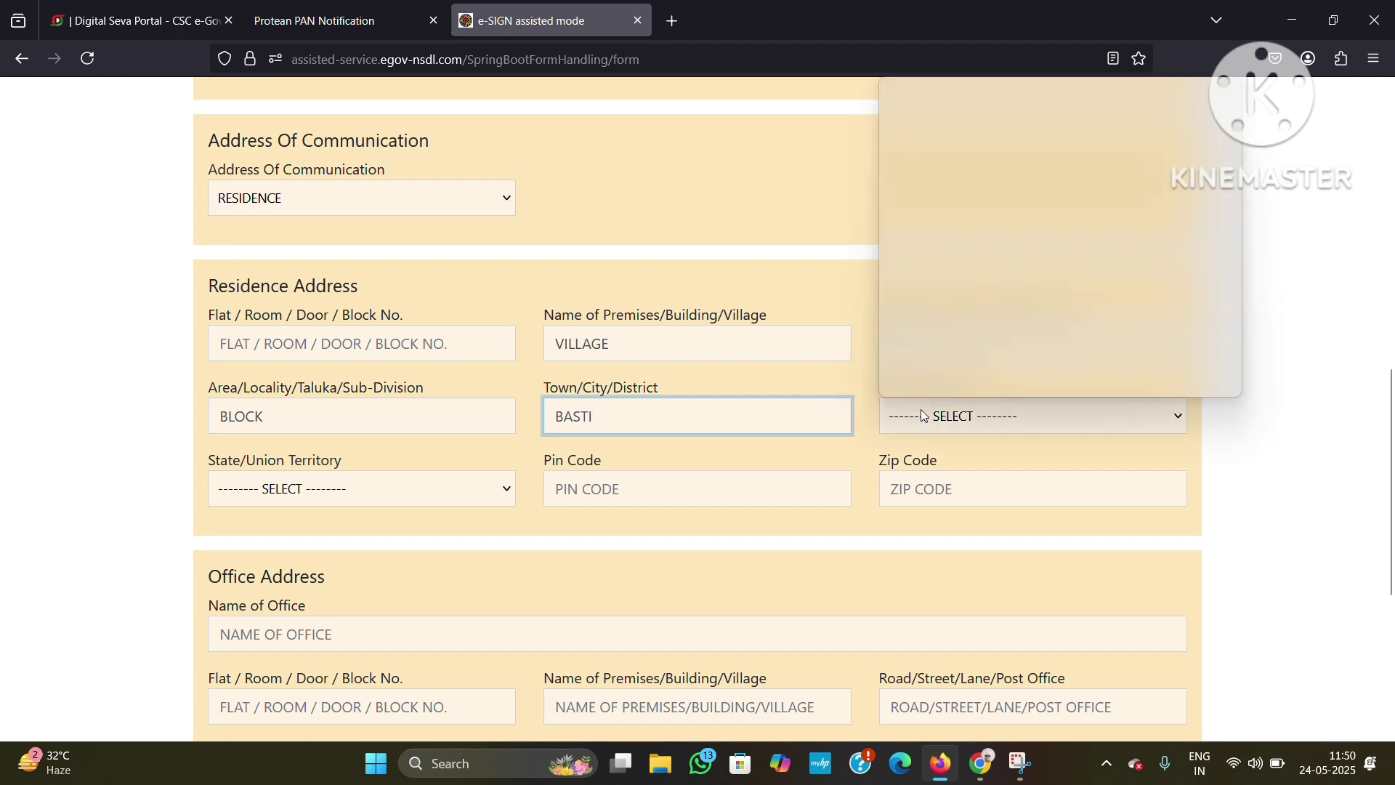
pyautogui.press('i')
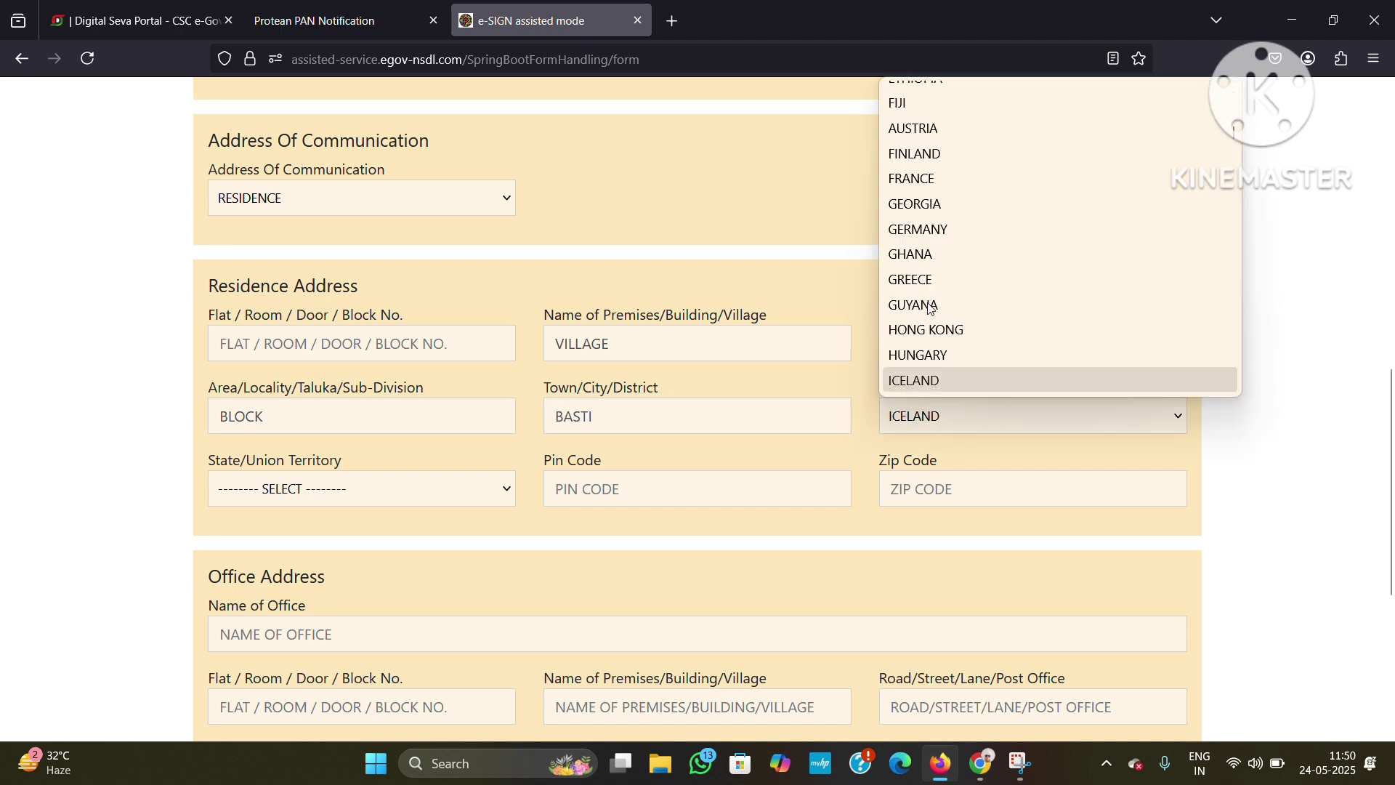
pyautogui.press('n')
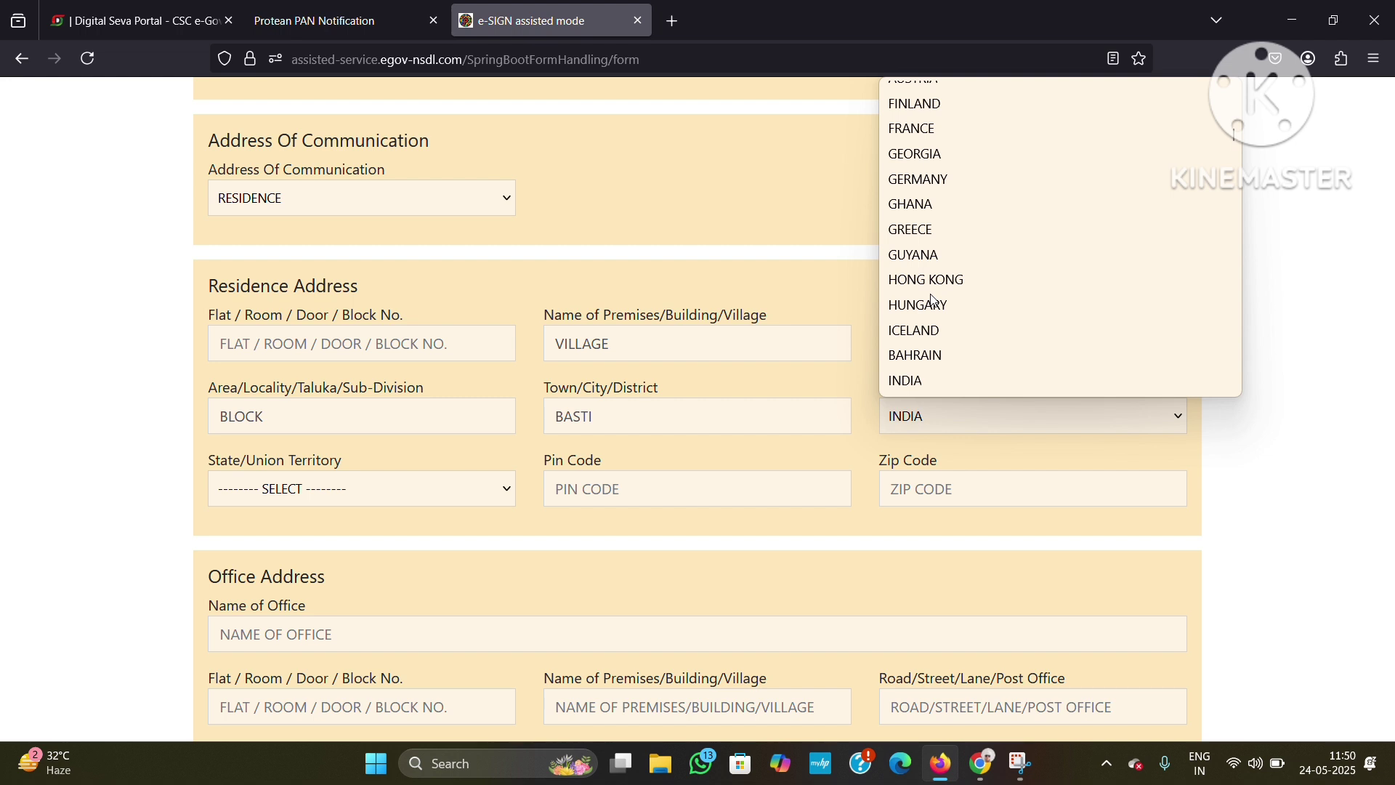
pyautogui.click(917, 380)
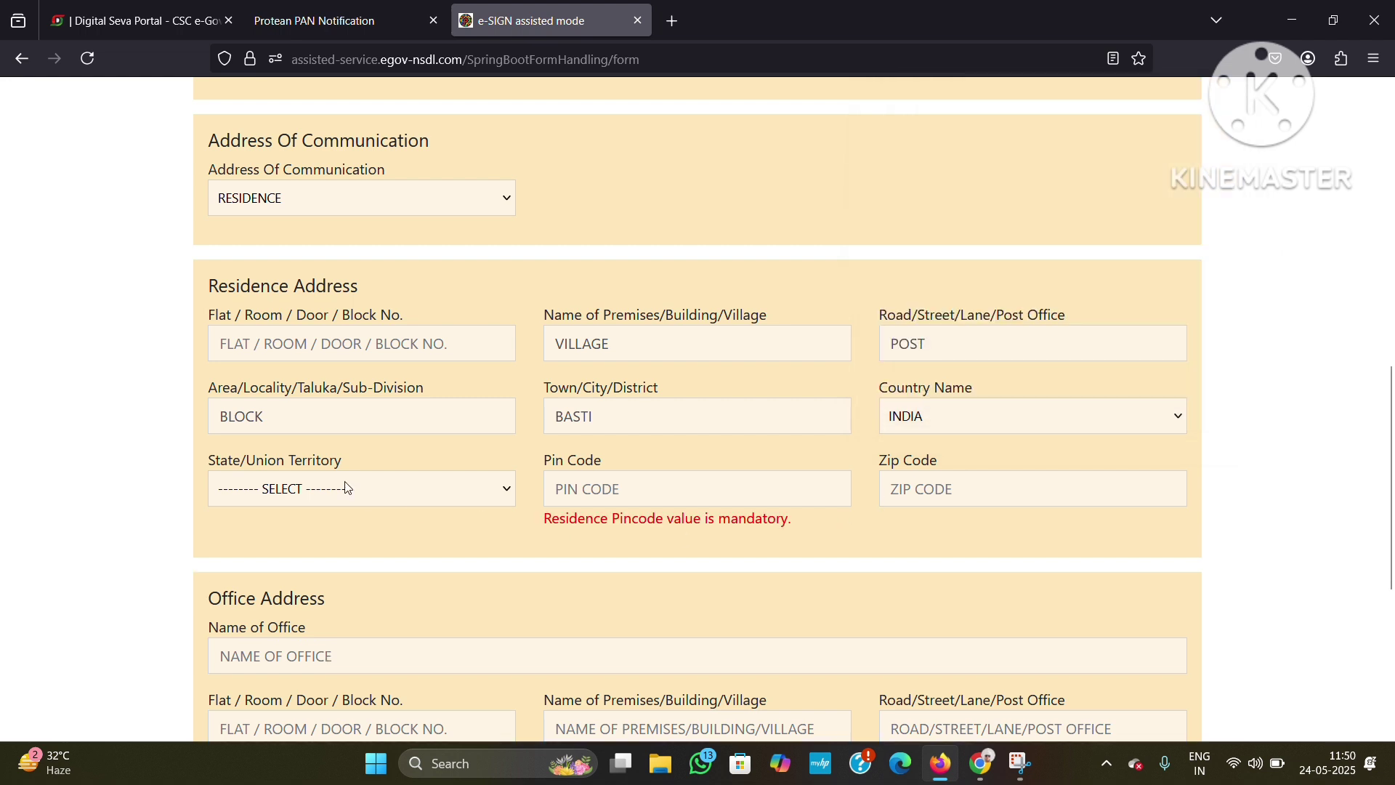
pyautogui.click(347, 487)
pyautogui.scroll(-5, 343, 364)
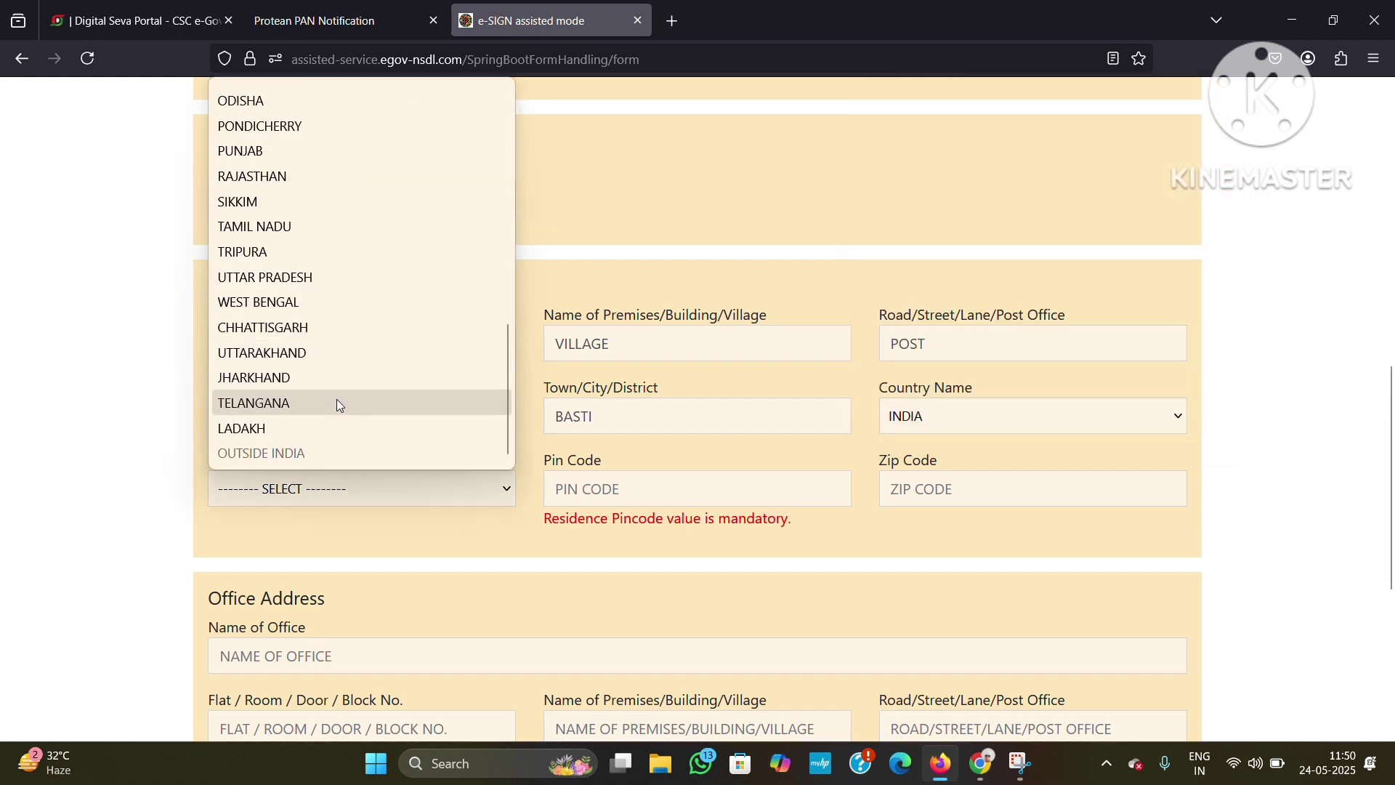
pyautogui.click(338, 279)
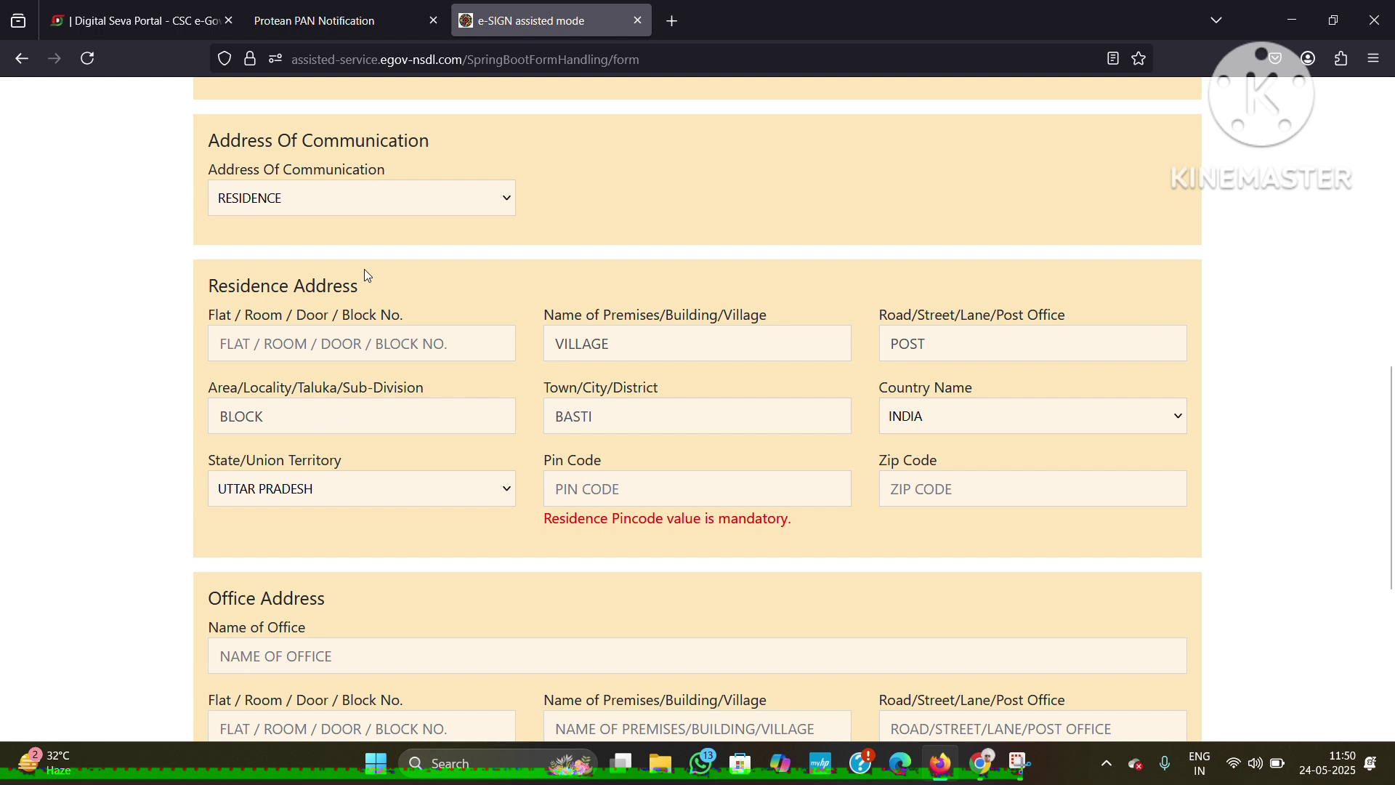
pyautogui.click(670, 491)
pyautogui.write('272')
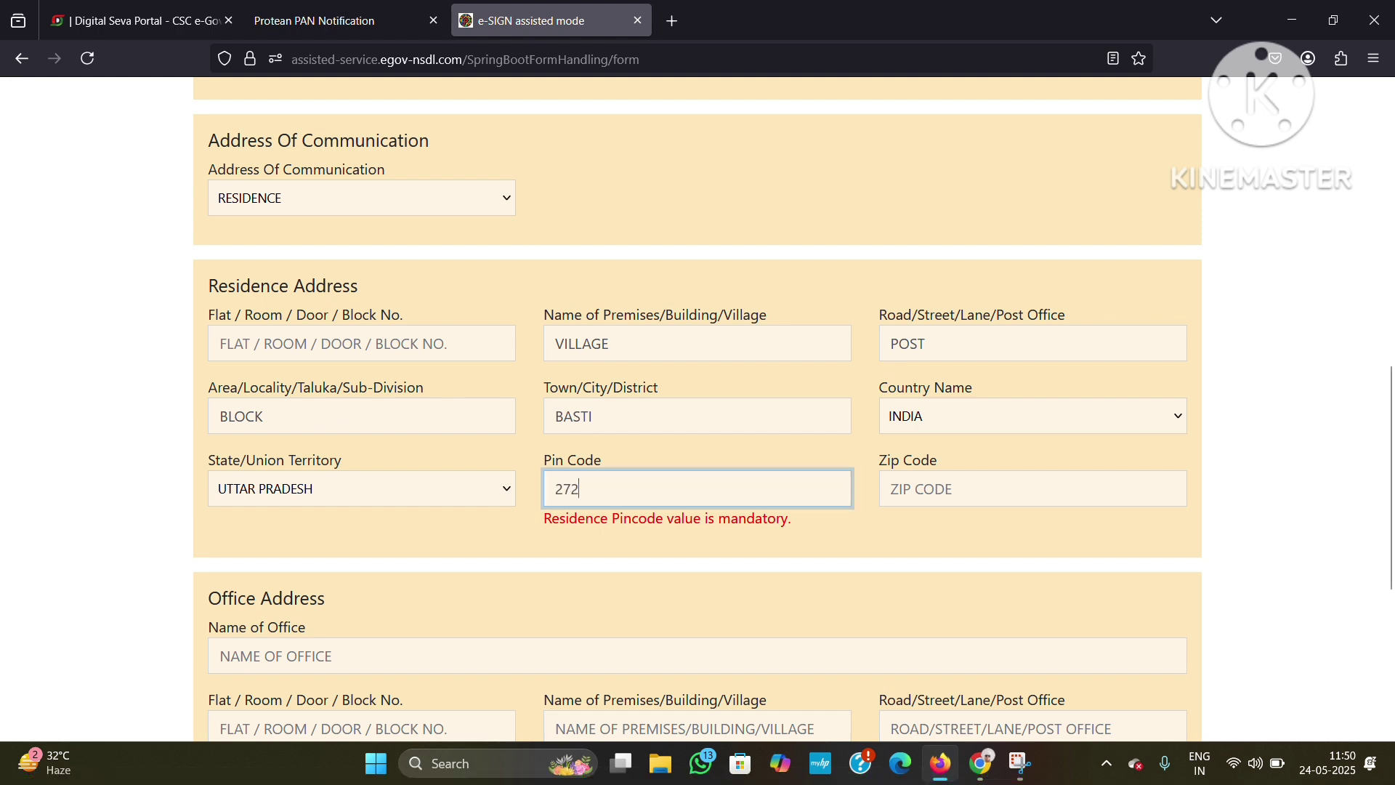
pyautogui.write('002')
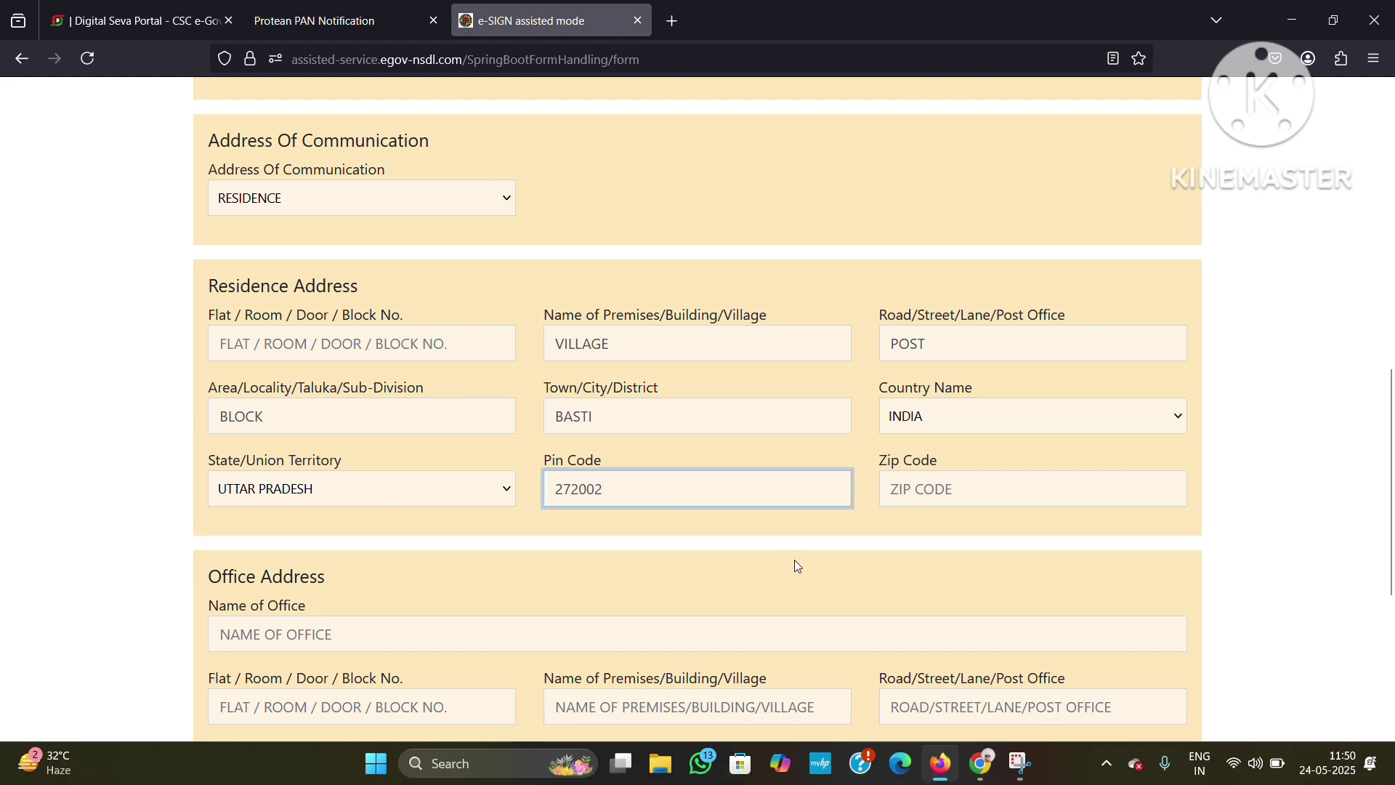
pyautogui.moveTo(794, 559); pyautogui.dragTo(829, 472)
pyautogui.click(683, 573)
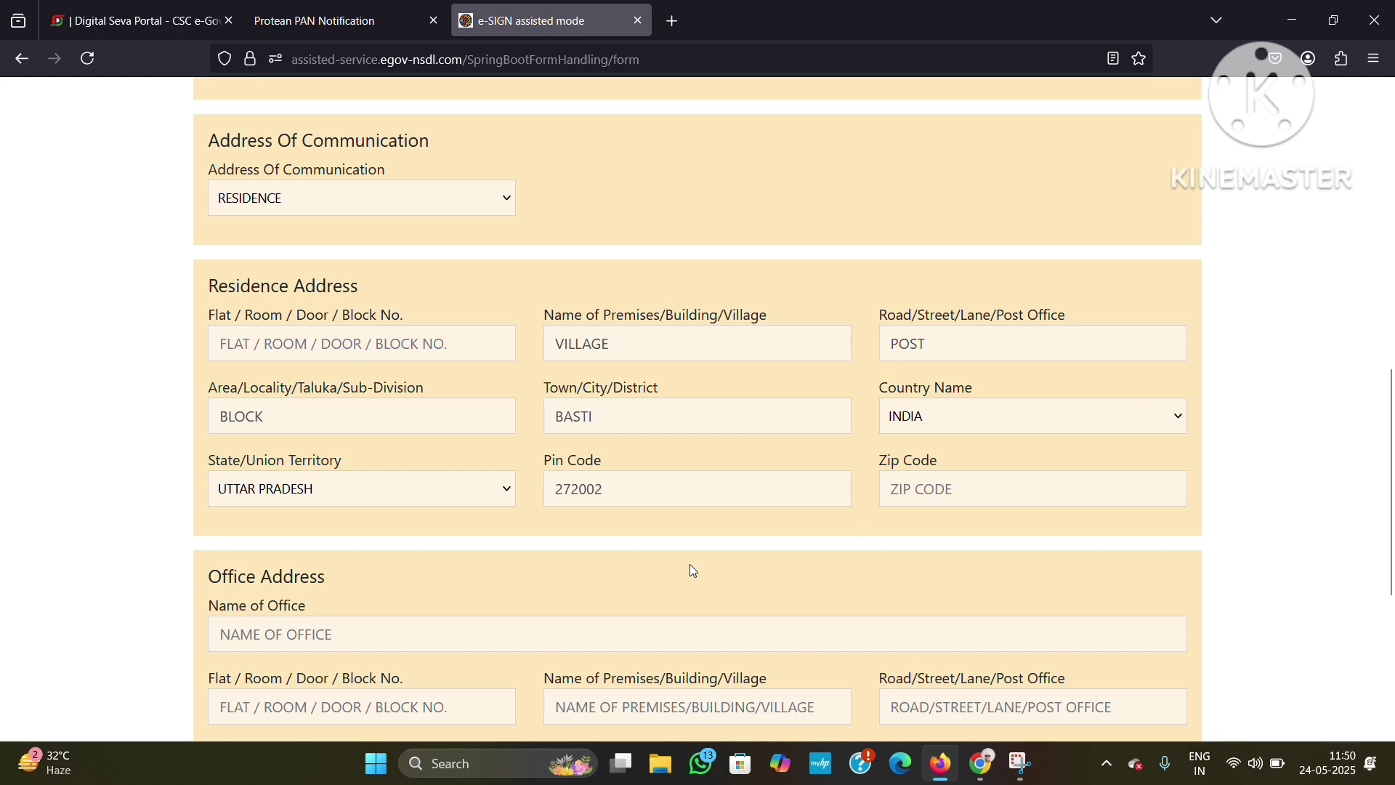
# Answer No to appointing a representative assessee.
pyautogui.scroll(-4, 701, 545)
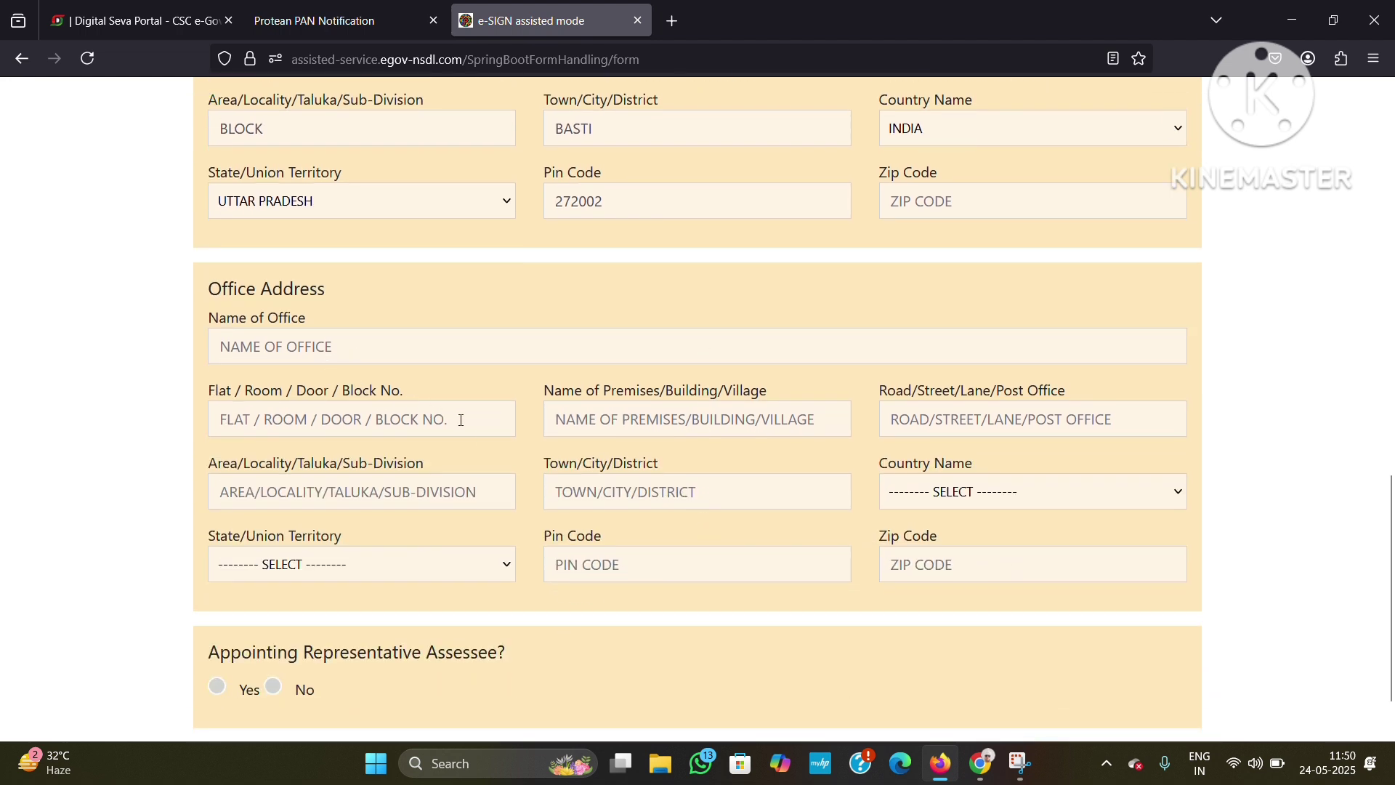
pyautogui.scroll(-1, 324, 578)
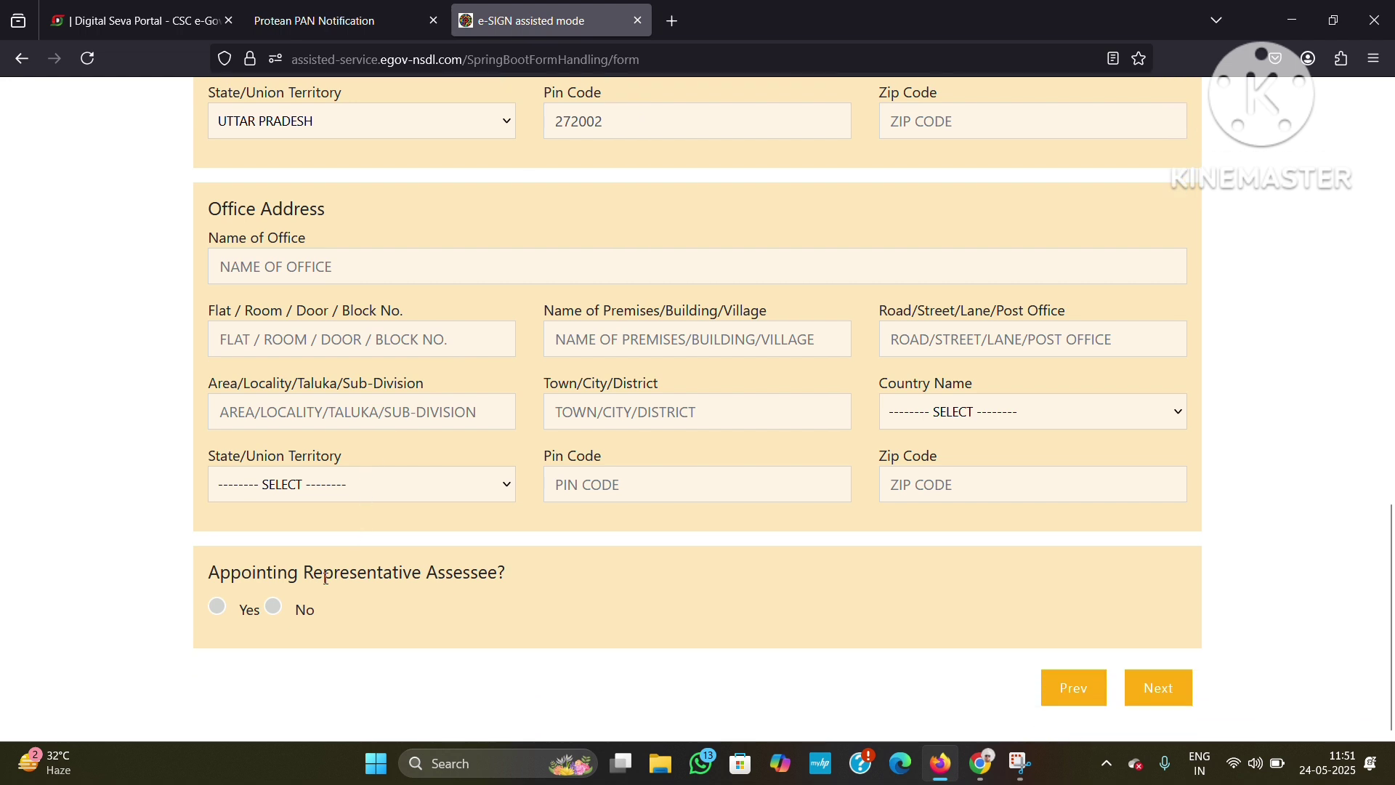
pyautogui.click(276, 609)
# Continue past Other Details and accept the suggested AO code (LKN, W, 61, 95).
pyautogui.scroll(1, 456, 615)
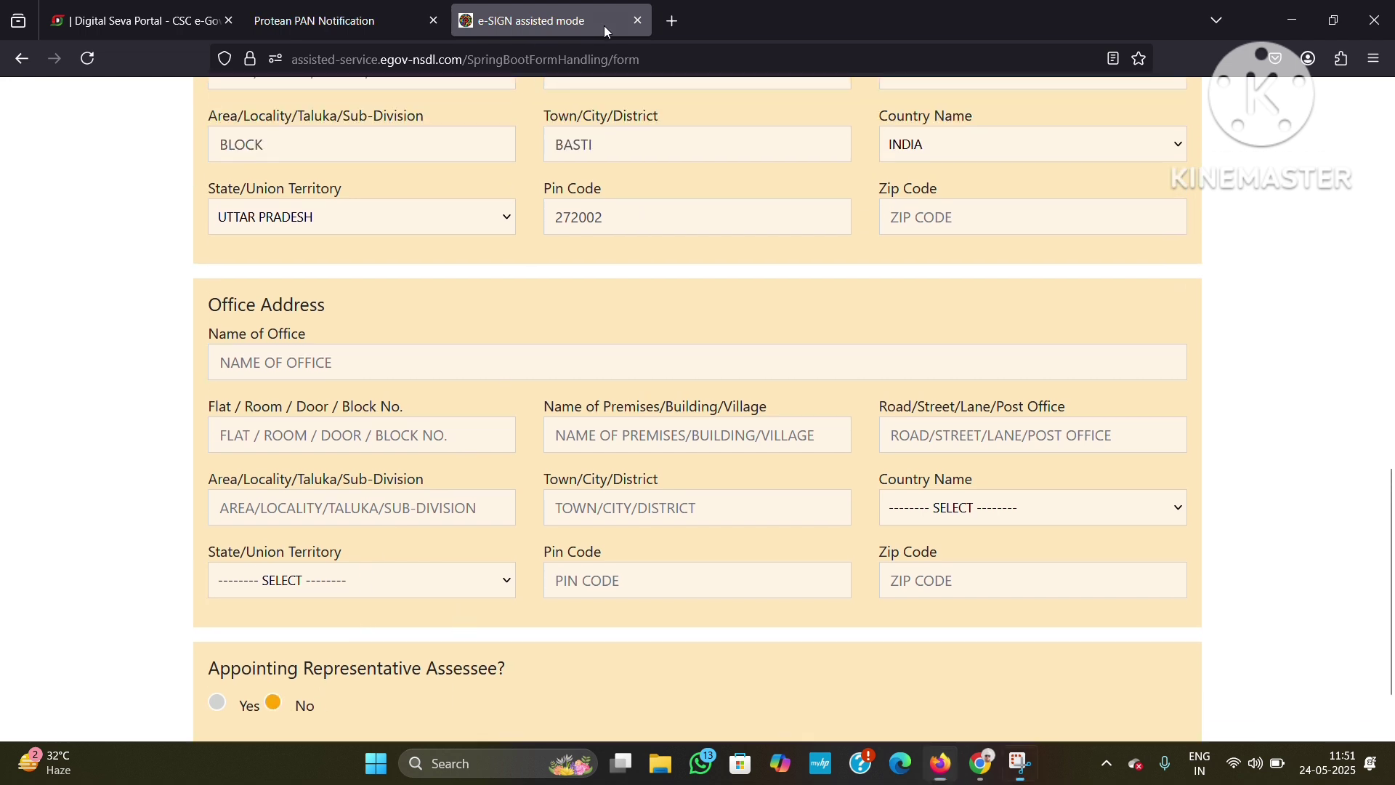
pyautogui.scroll(-1, 1090, 620)
pyautogui.click(1176, 703)
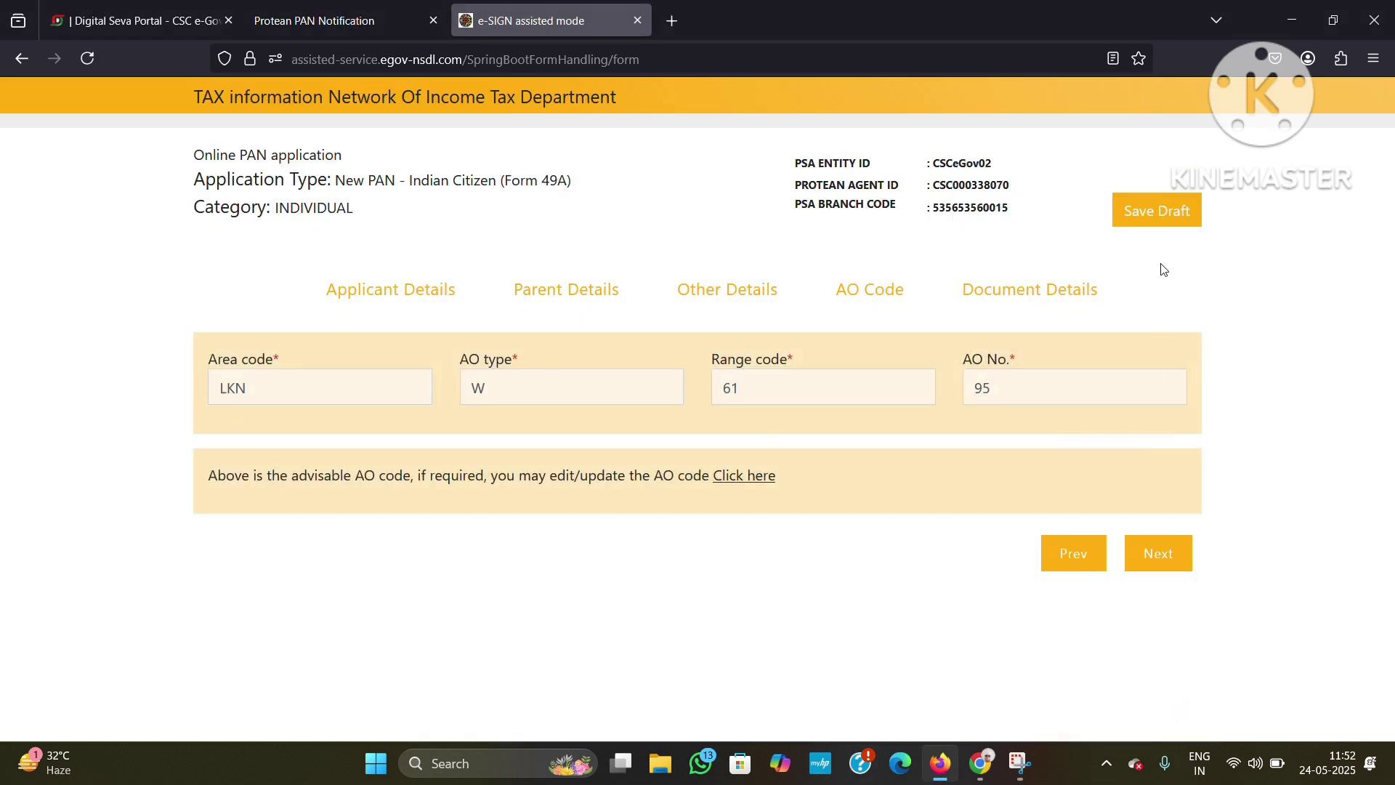
pyautogui.click(1153, 559)
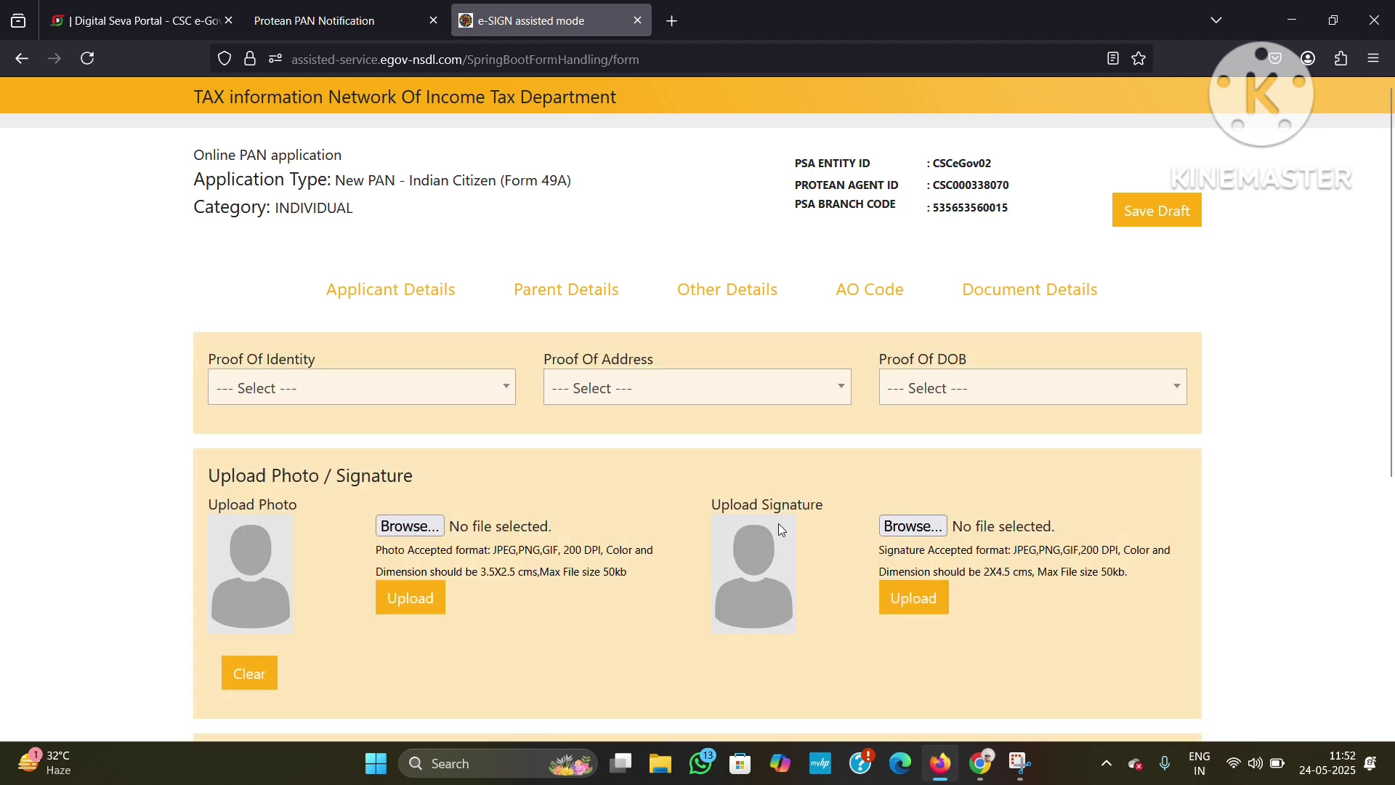
# Select AADHAAR Card for the proof of identity, proof of address and proof of DOB dropdowns.
pyautogui.click(471, 392)
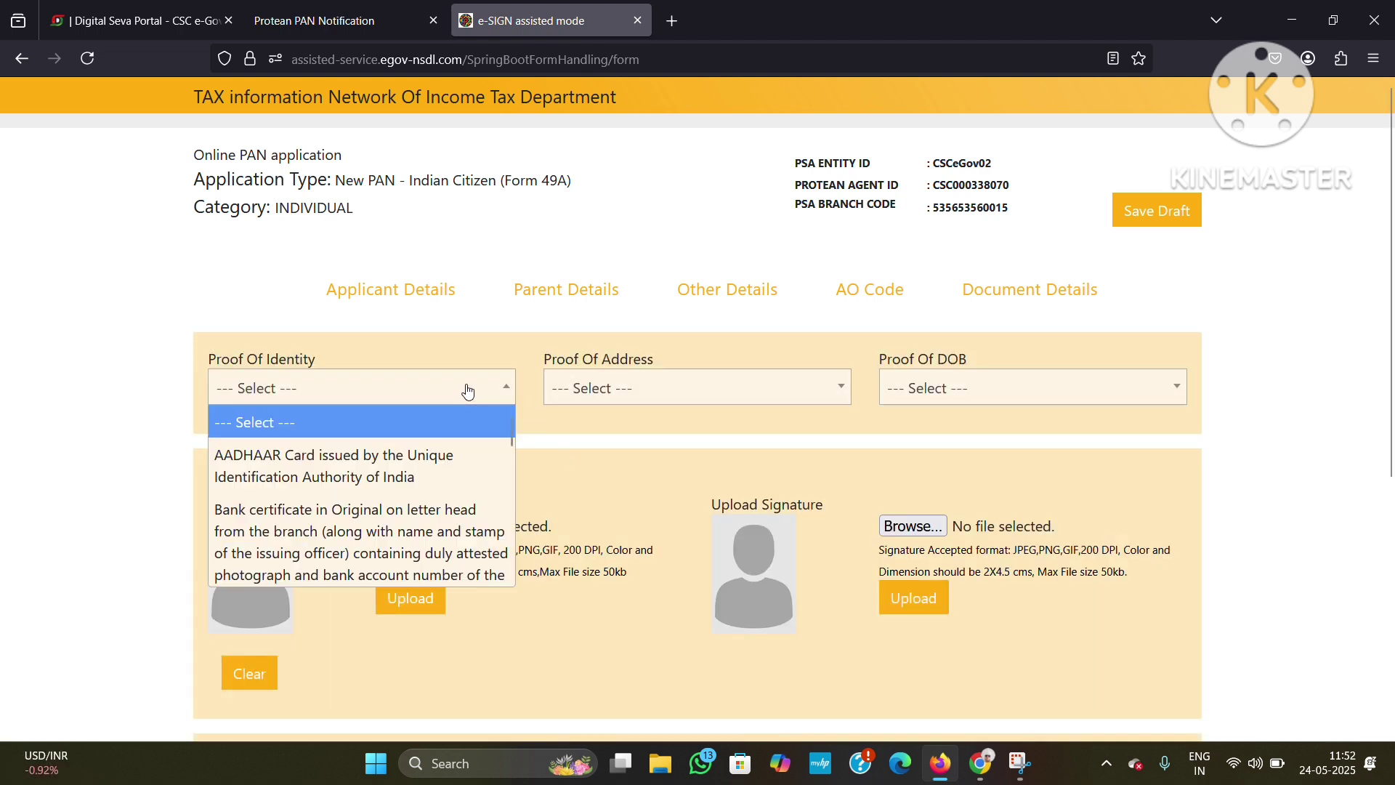
pyautogui.click(383, 465)
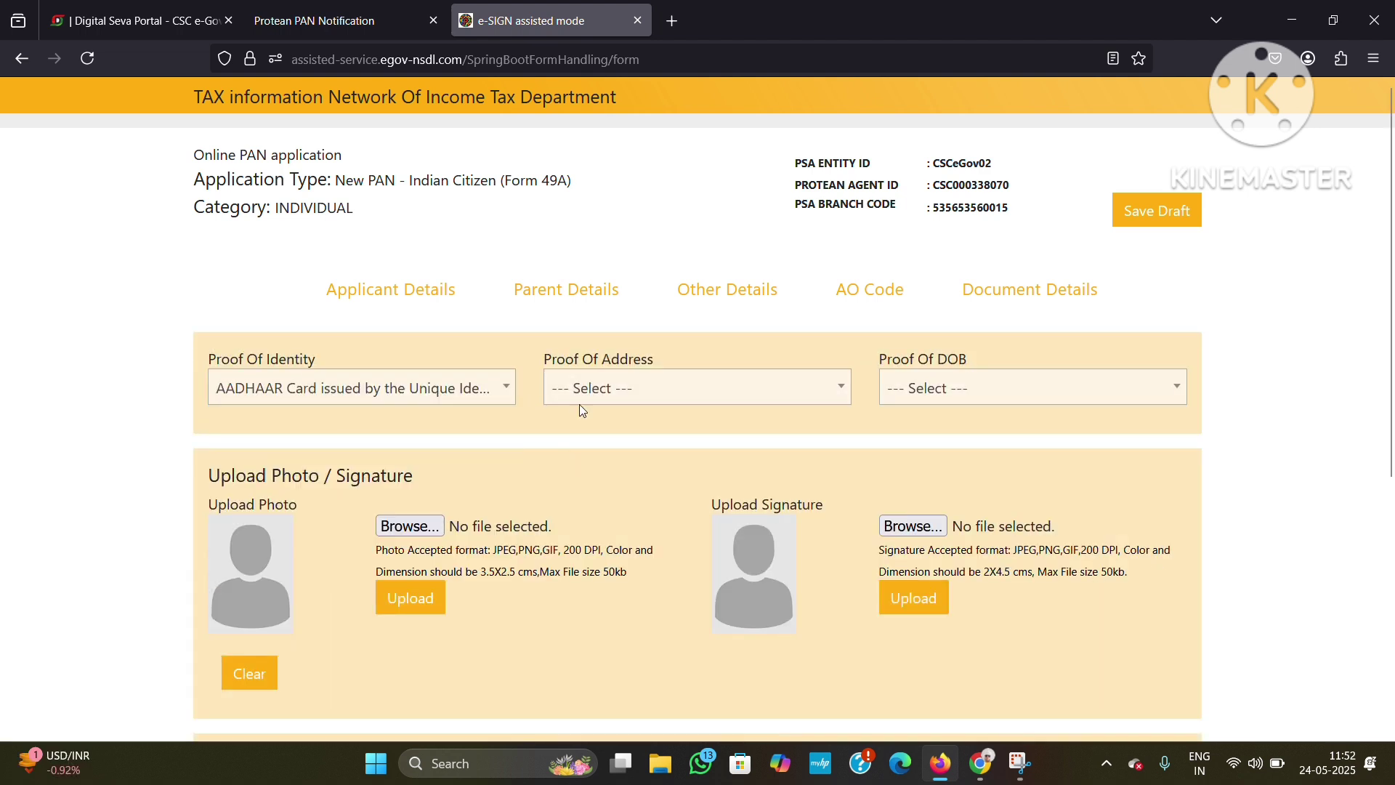
pyautogui.click(628, 392)
pyautogui.click(630, 465)
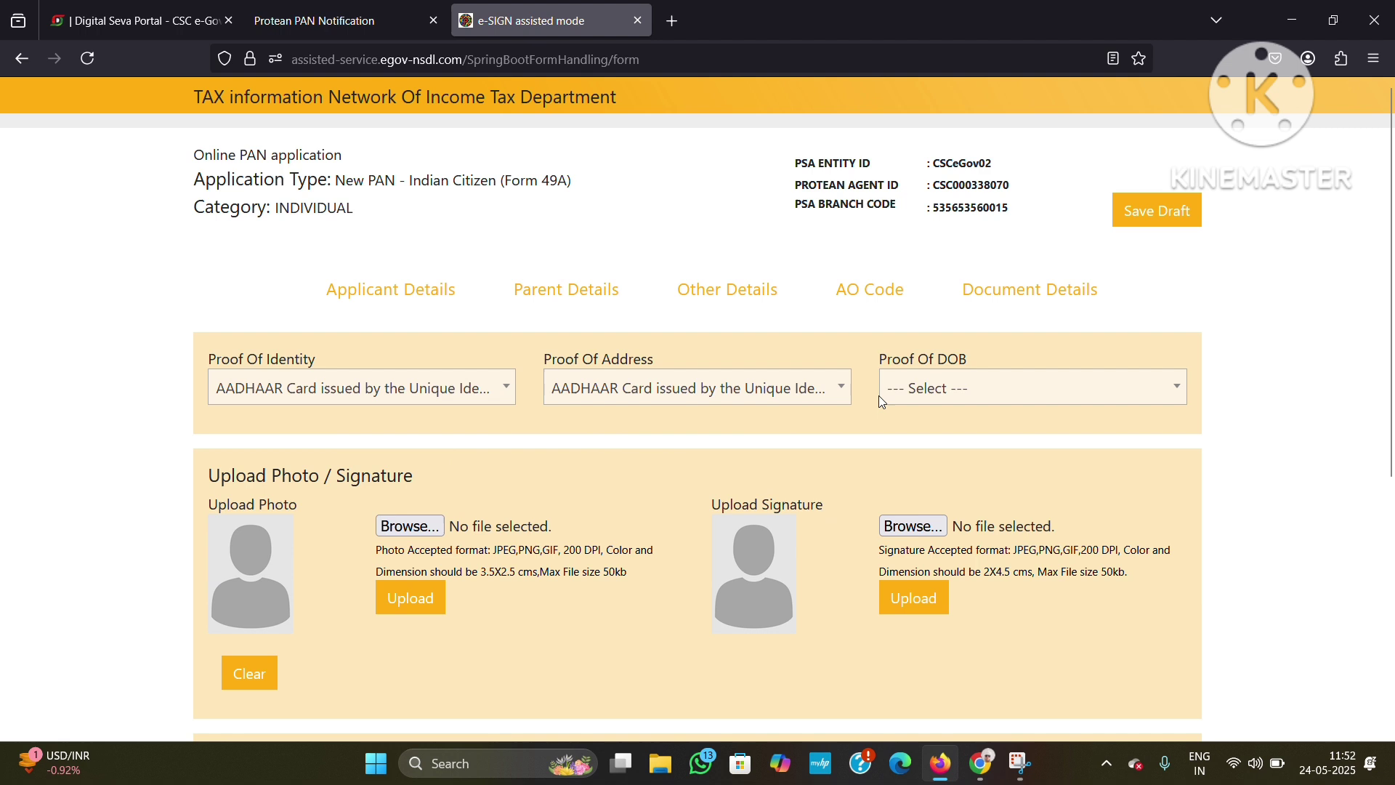
pyautogui.click(946, 388)
pyautogui.click(959, 471)
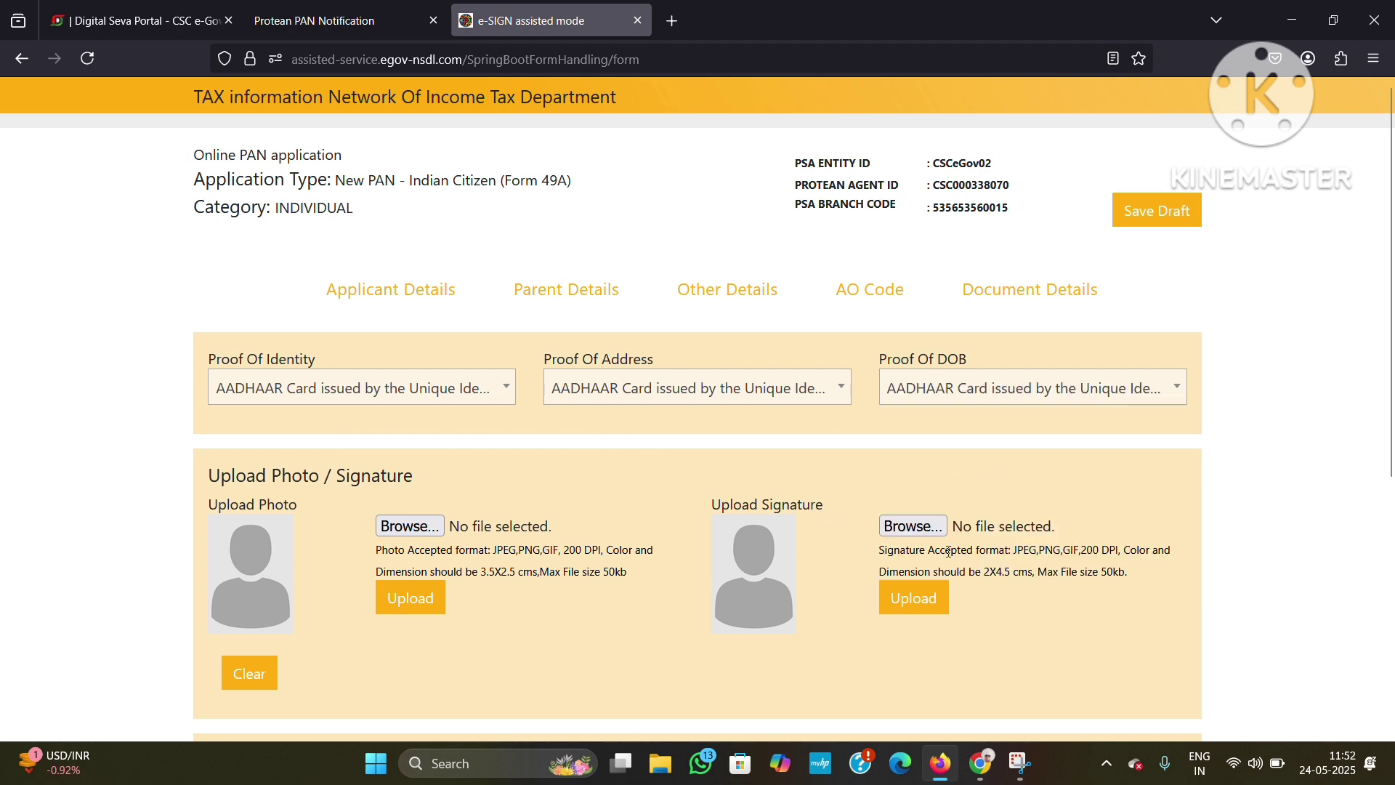
pyautogui.click(415, 529)
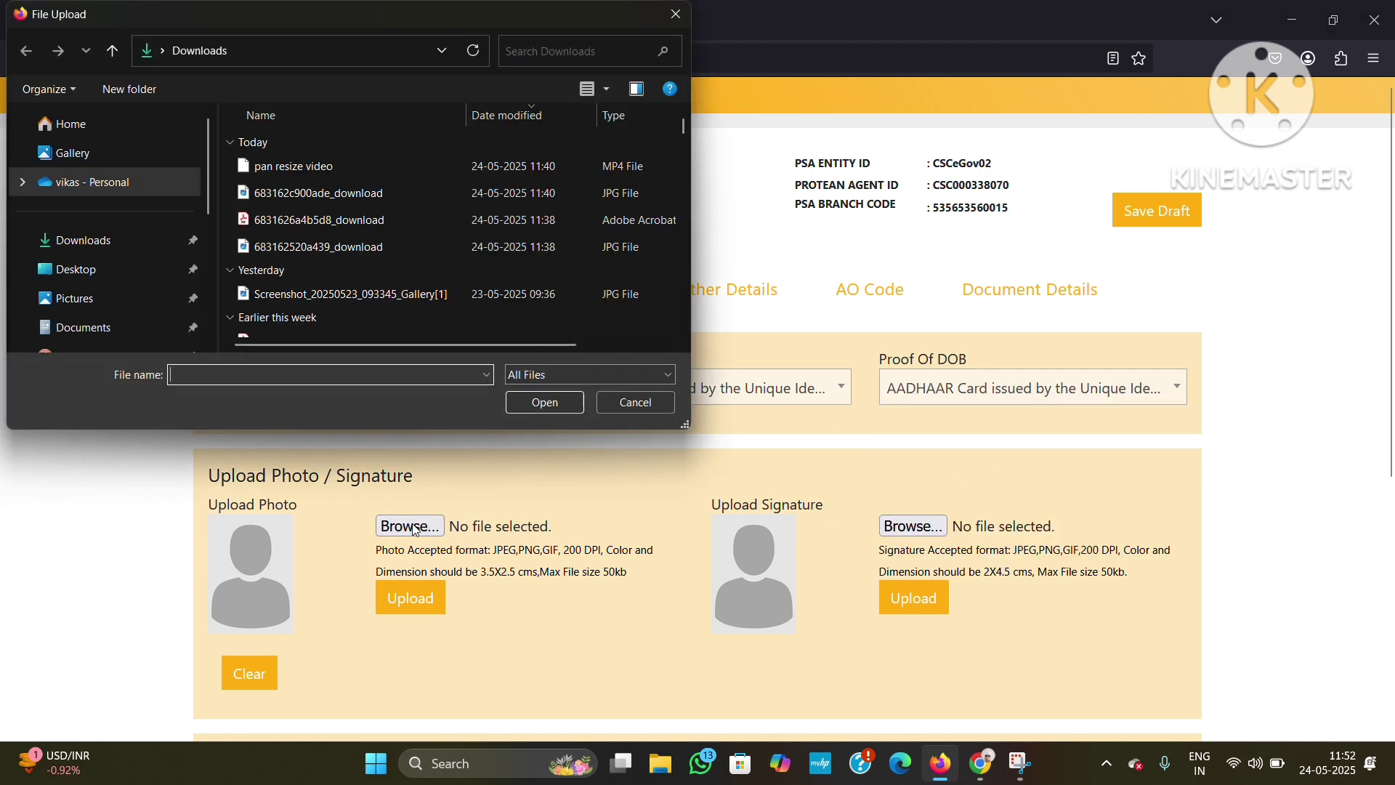
# Choose the 19 KB JPG as the applicant's photo.
pyautogui.click(599, 345)
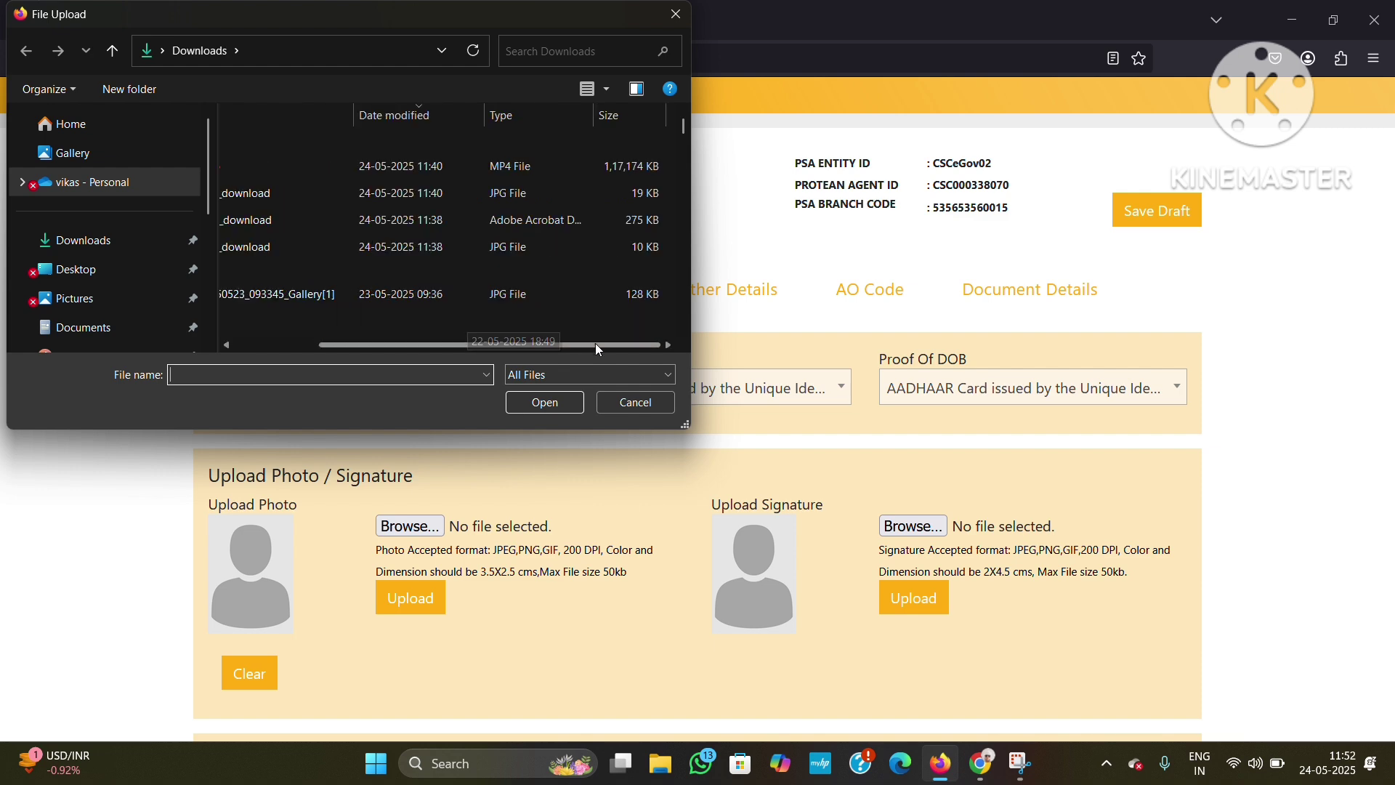
pyautogui.click(580, 195)
pyautogui.click(545, 402)
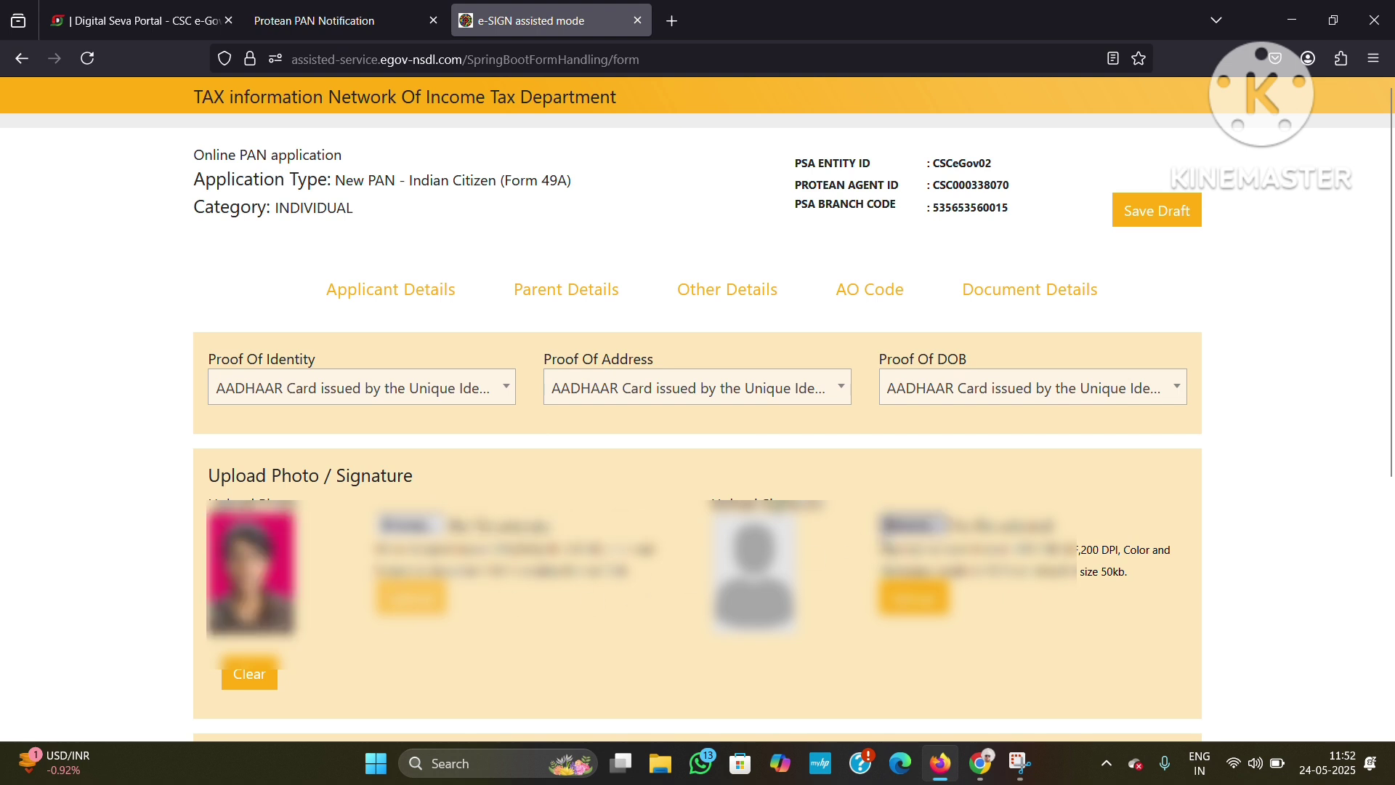
# Choose the 10 KB JPG as the applicant's signature image.
pyautogui.click(913, 597)
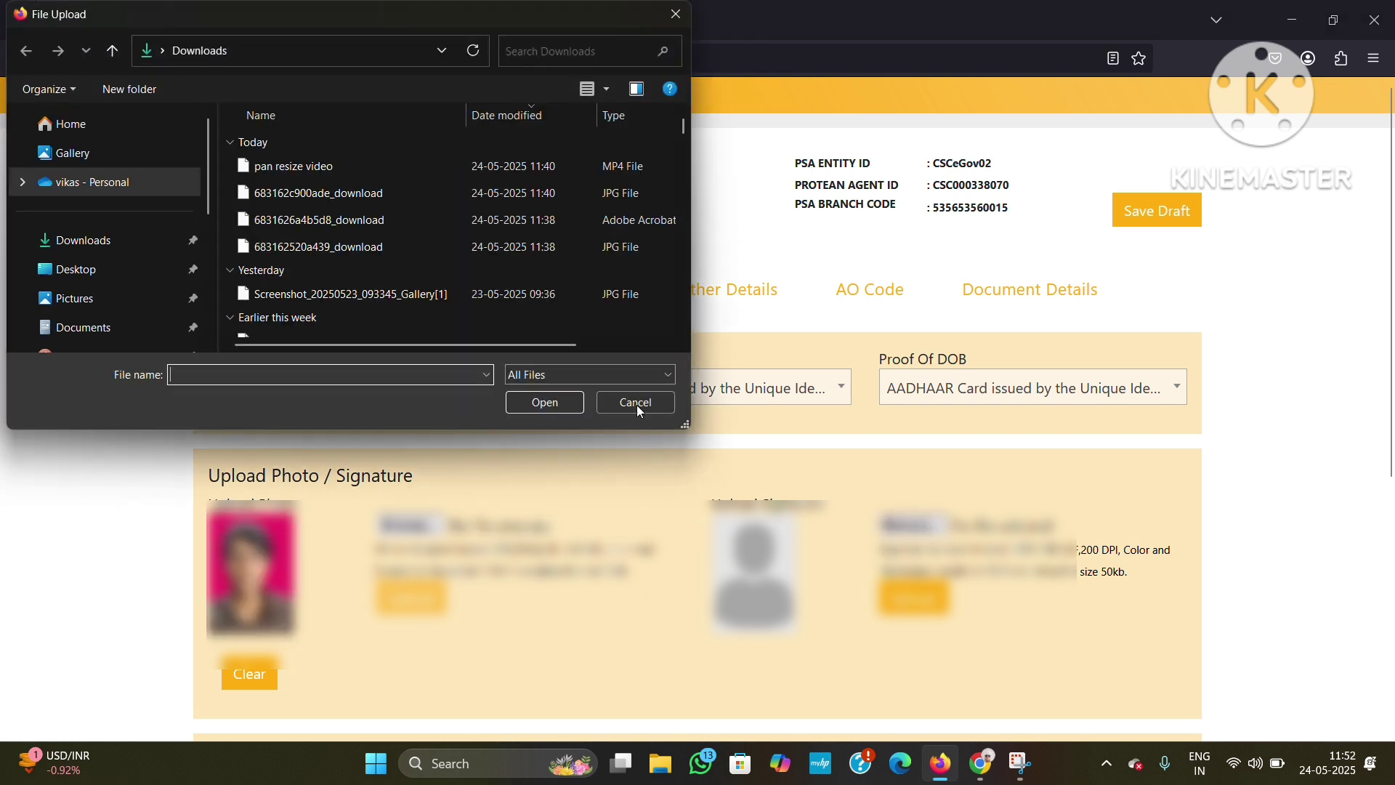
pyautogui.click(628, 350)
pyautogui.click(622, 246)
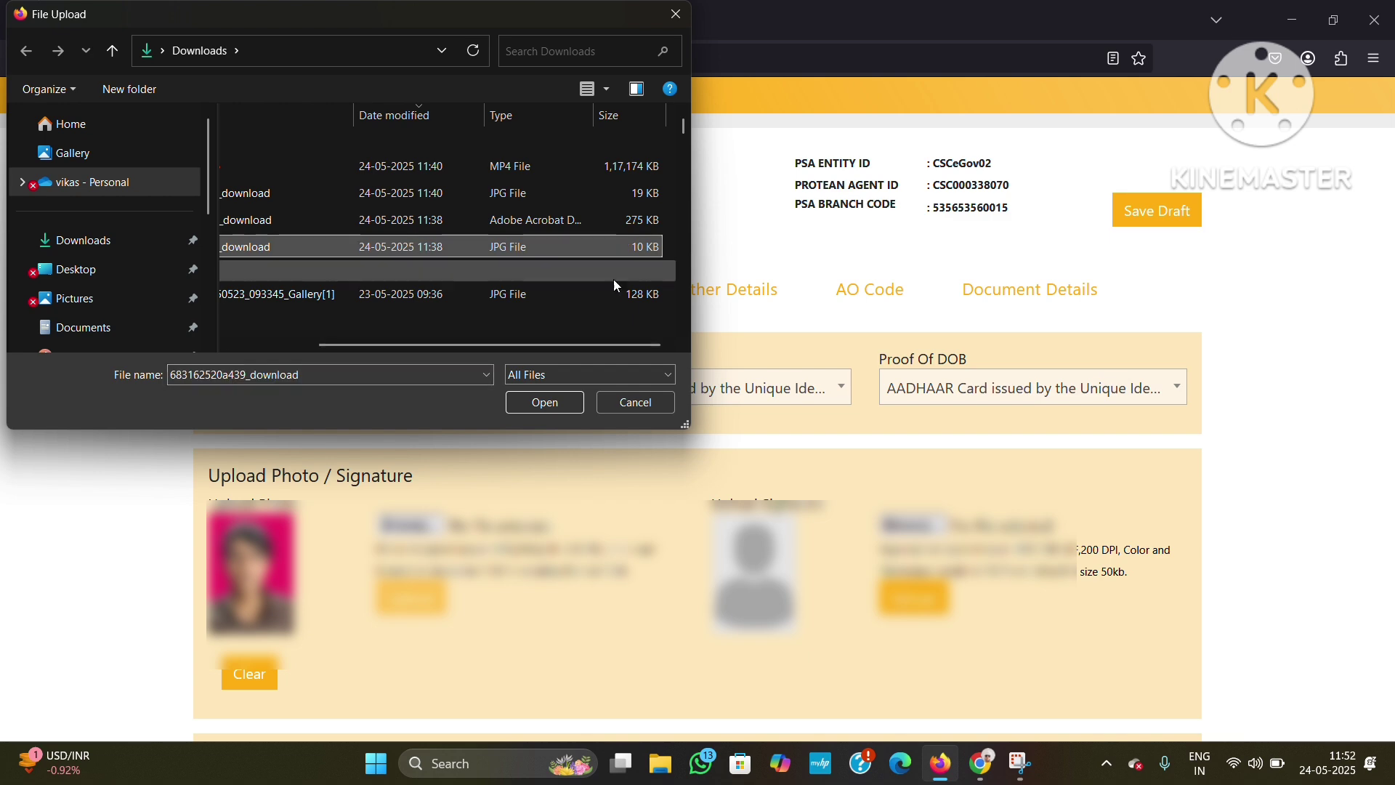
pyautogui.click(558, 396)
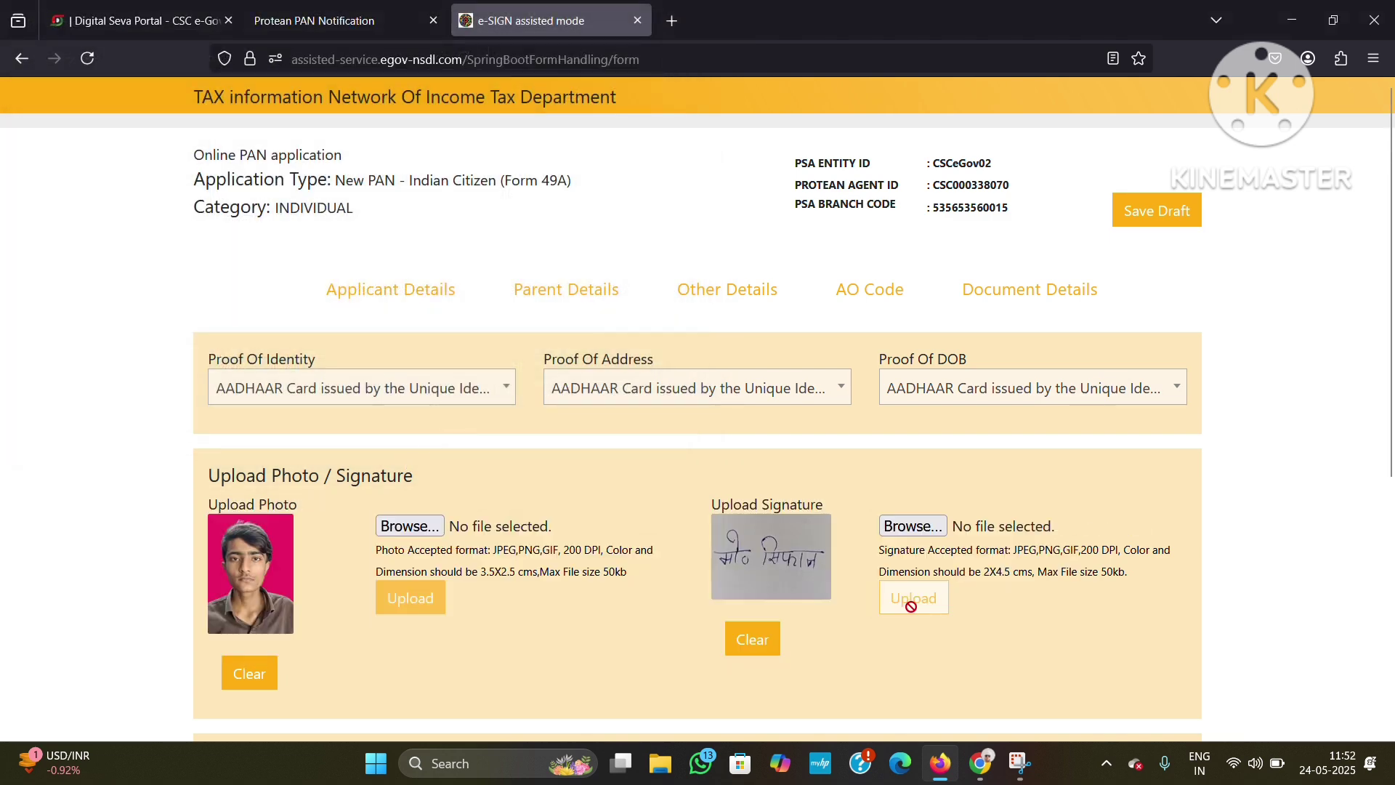
# Upload 6831626a4b5d8_download.pdf as the supporting document.
pyautogui.scroll(-5, 858, 595)
pyautogui.scroll(-1, 859, 596)
pyautogui.click(260, 469)
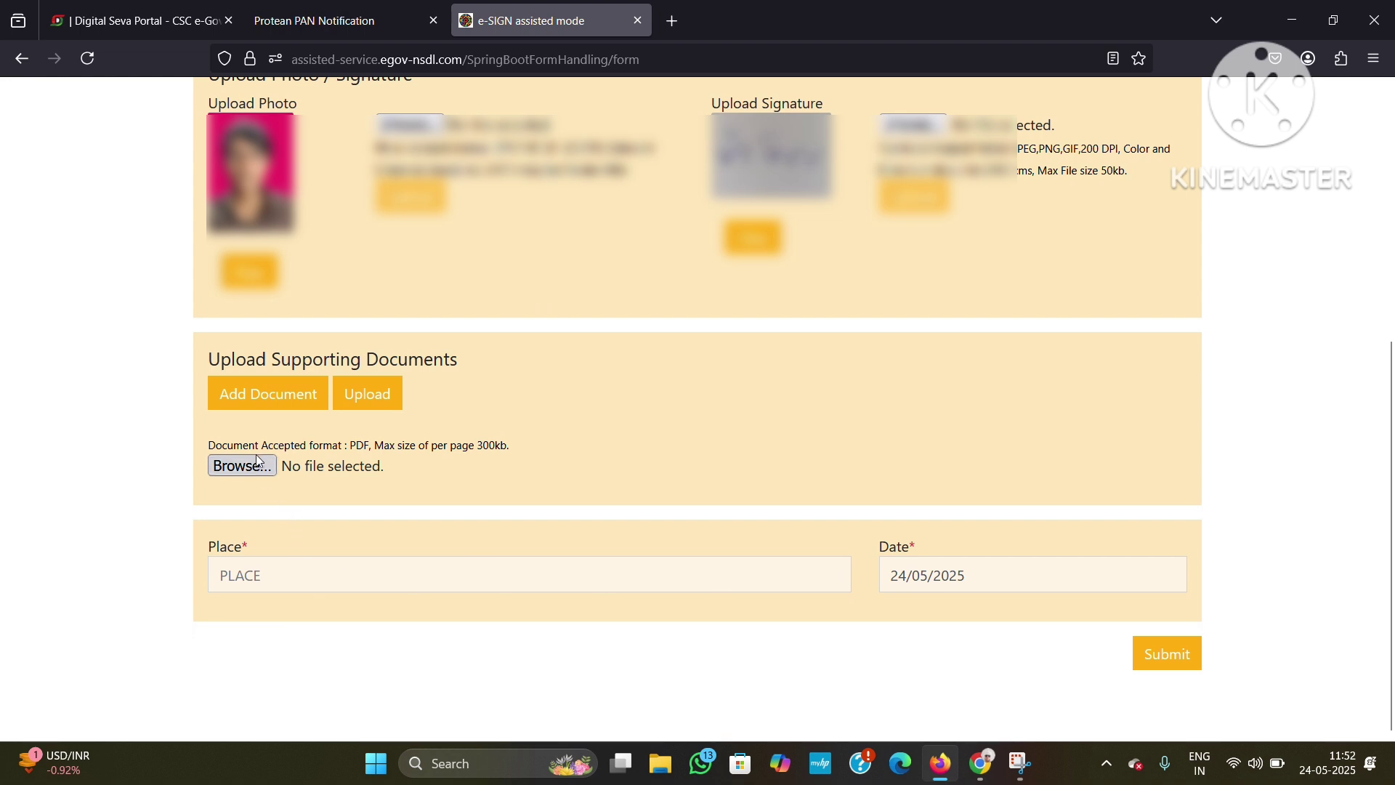
pyautogui.click(259, 469)
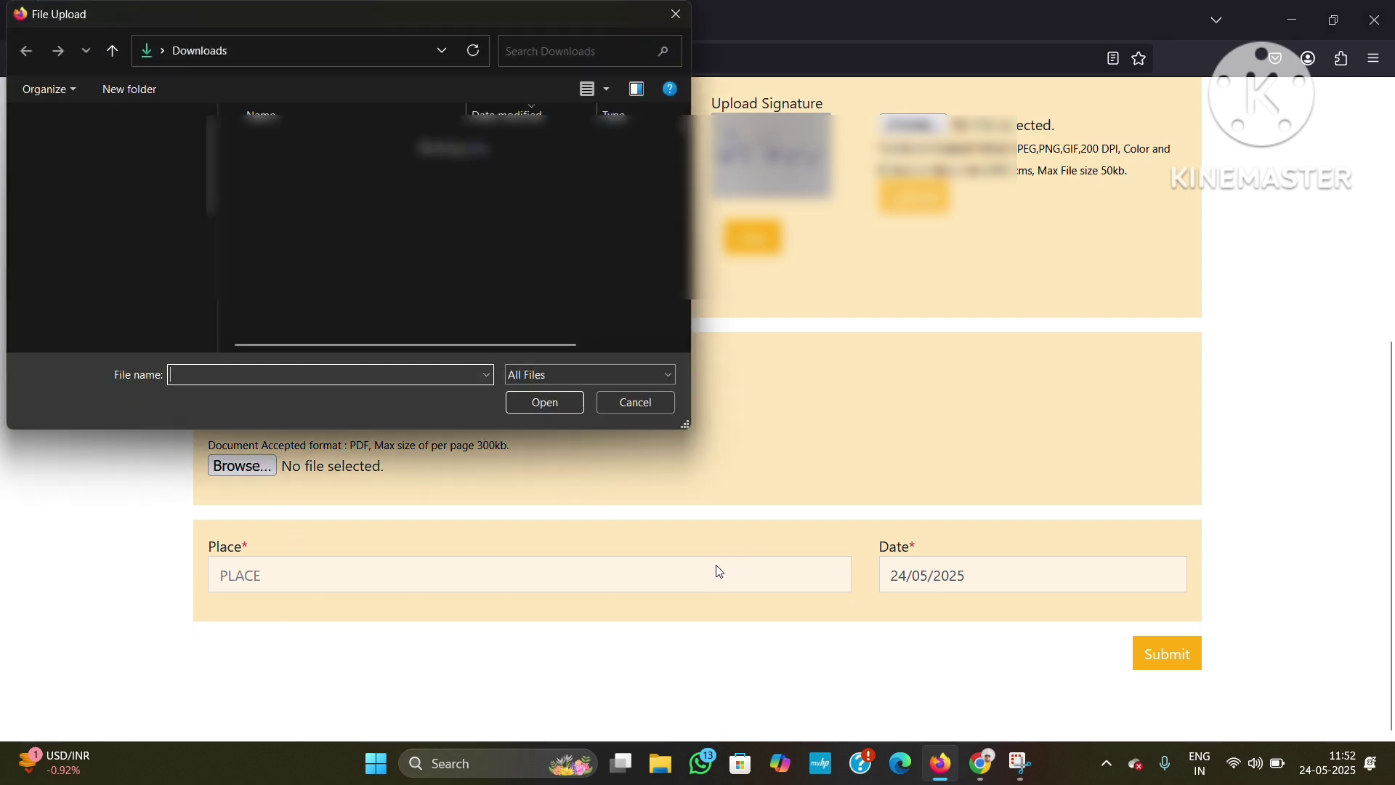
pyautogui.click(612, 346)
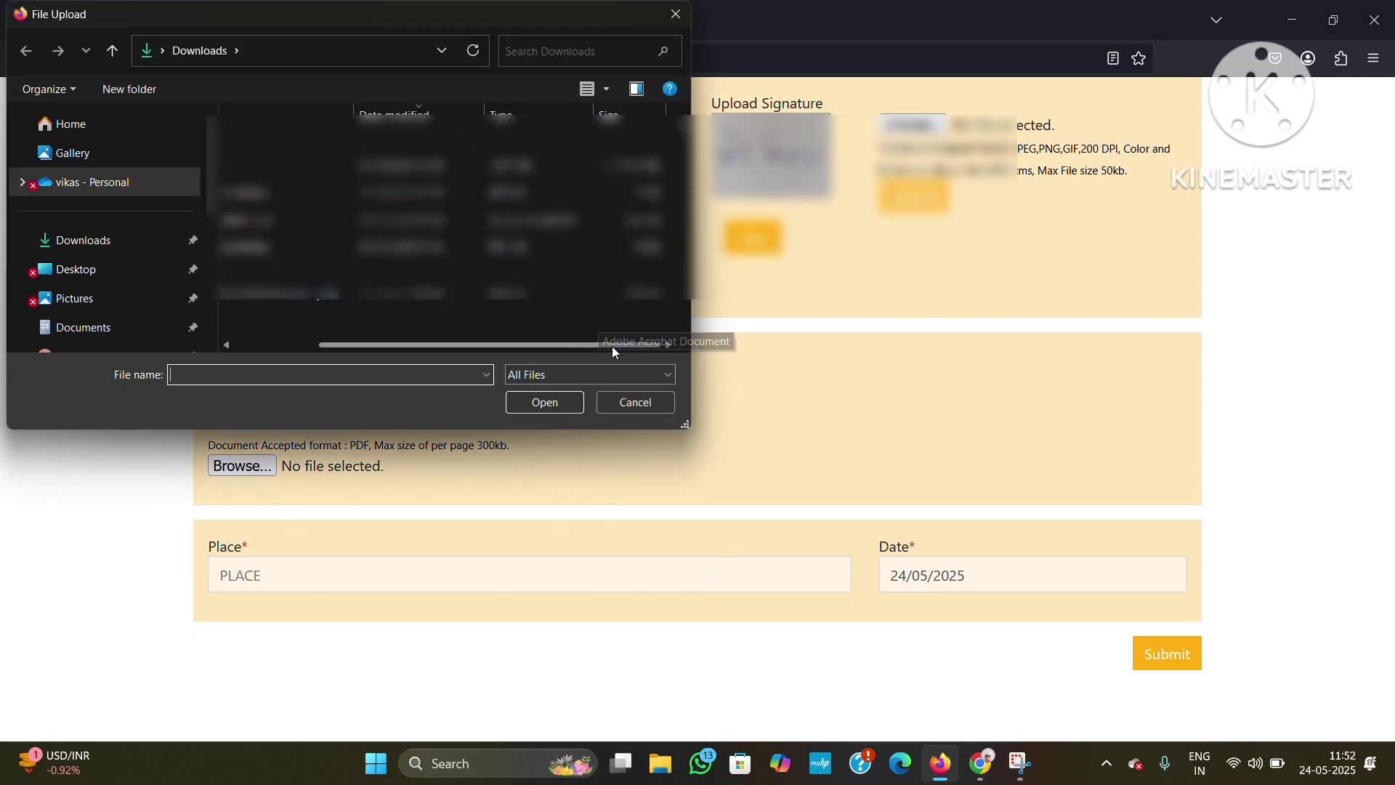
pyautogui.click(604, 224)
pyautogui.click(545, 402)
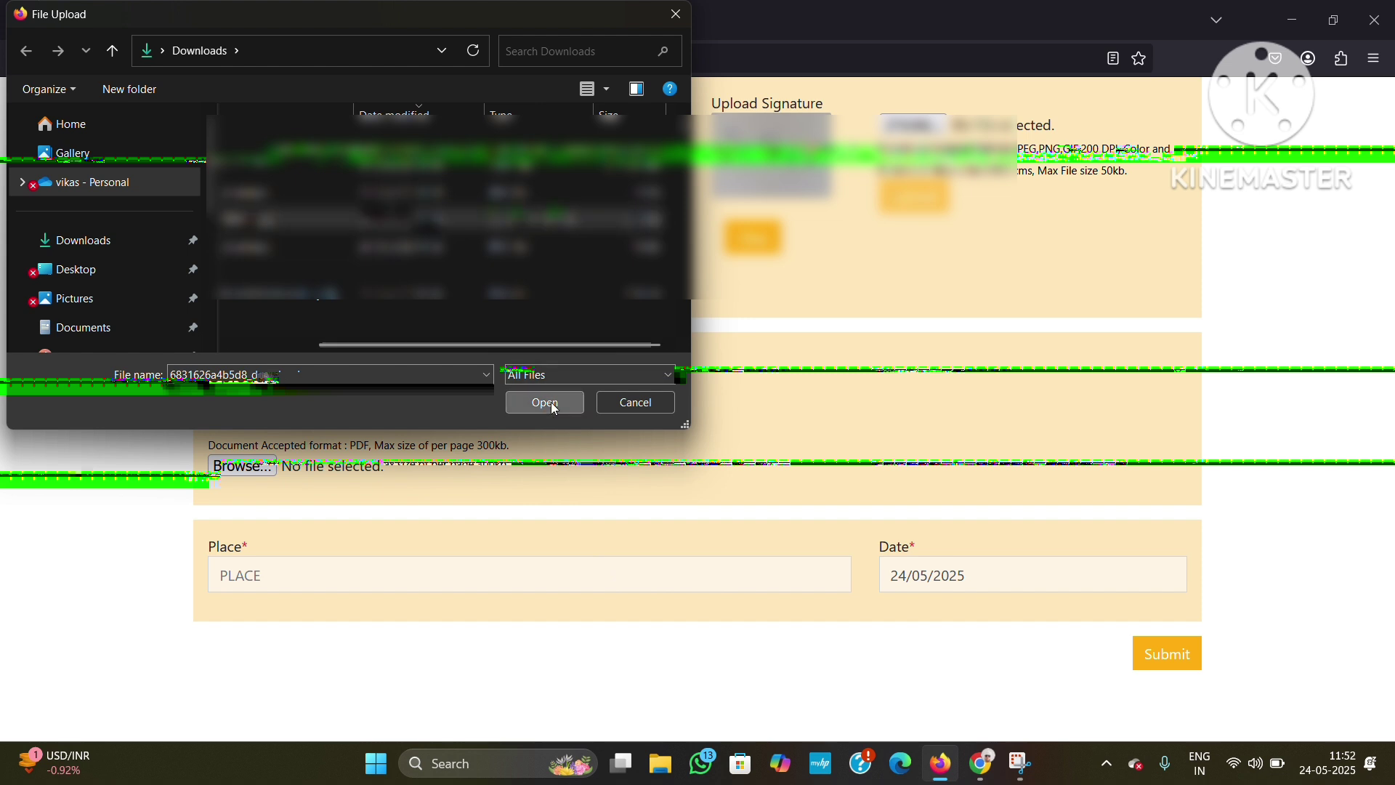
pyautogui.click(368, 405)
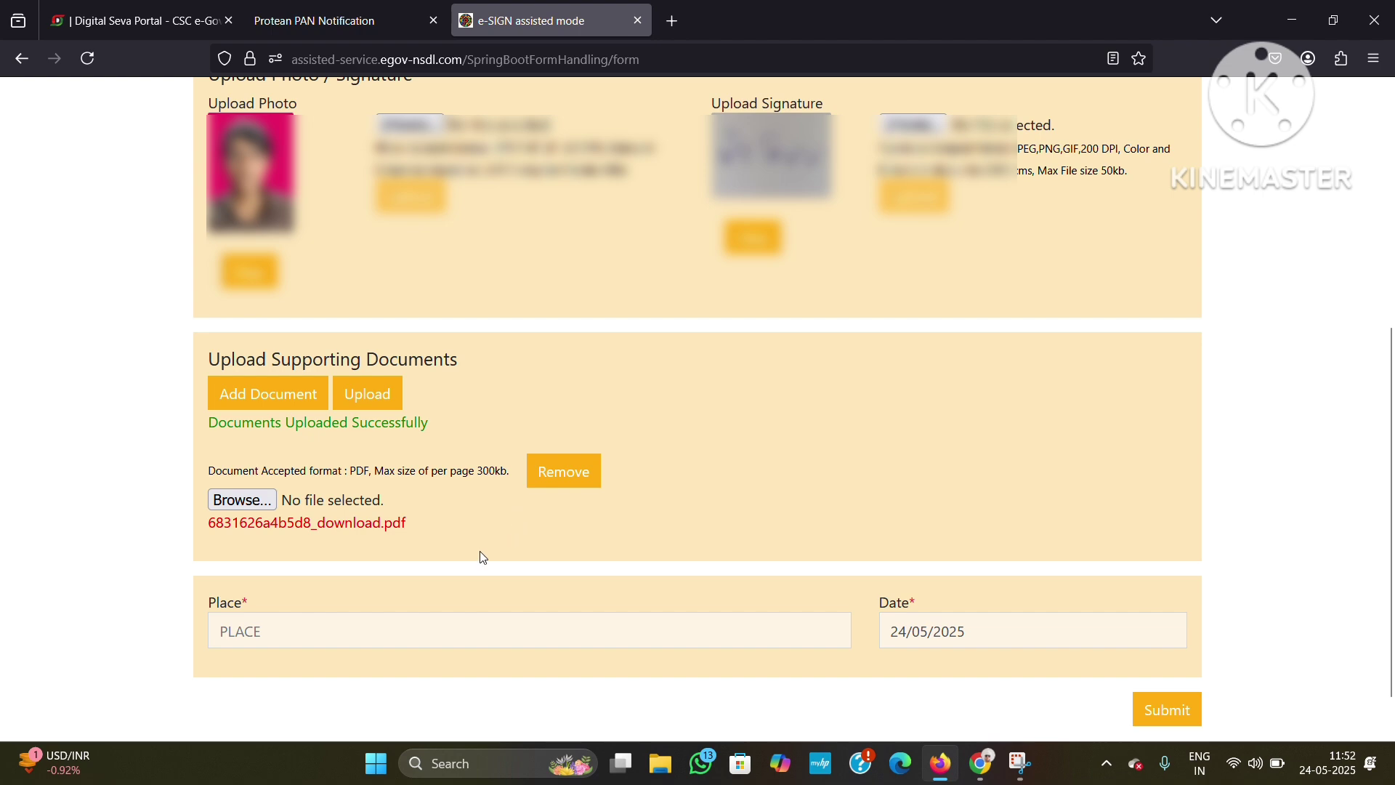
# Enter BASTI as the place of application.
pyautogui.click(417, 630)
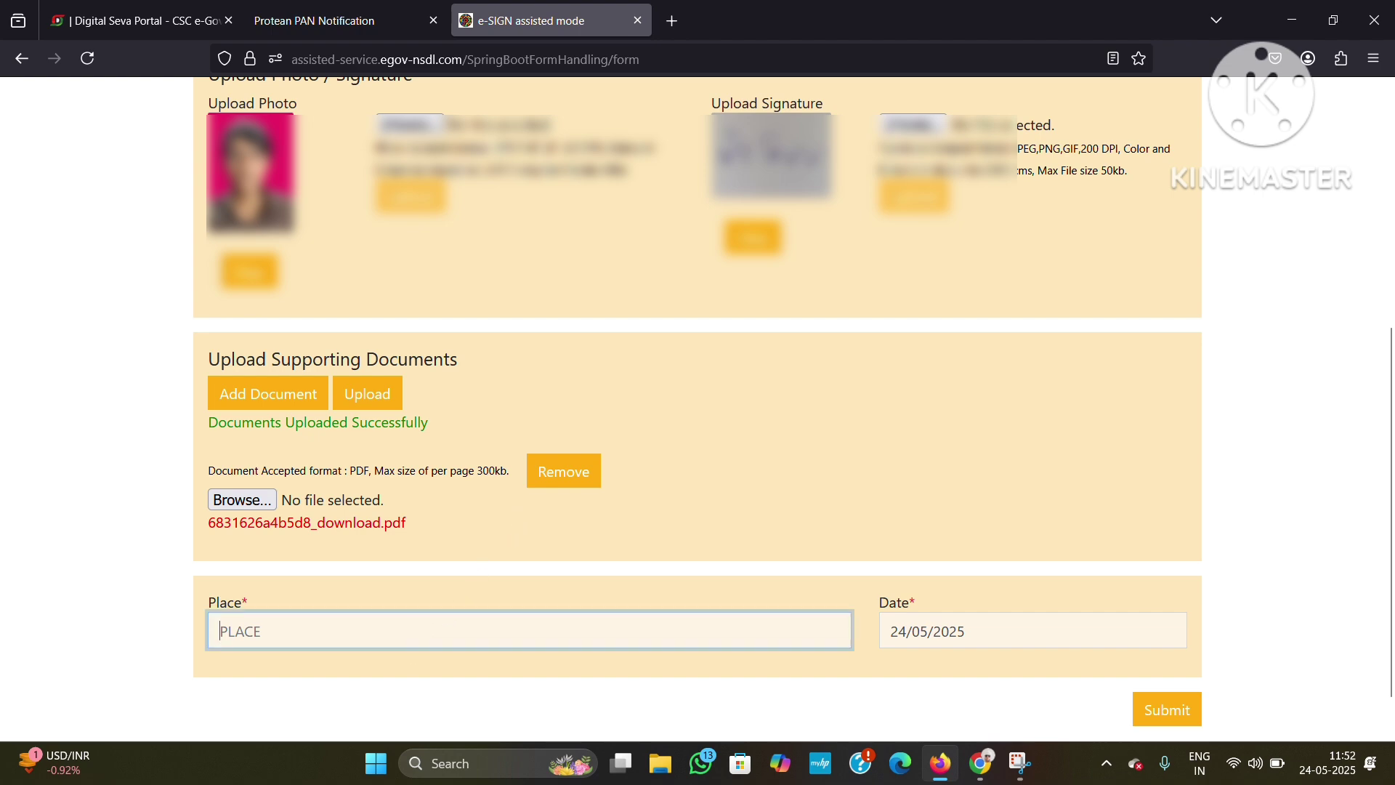
pyautogui.write('BASTI')
pyautogui.scroll(5, 891, 587)
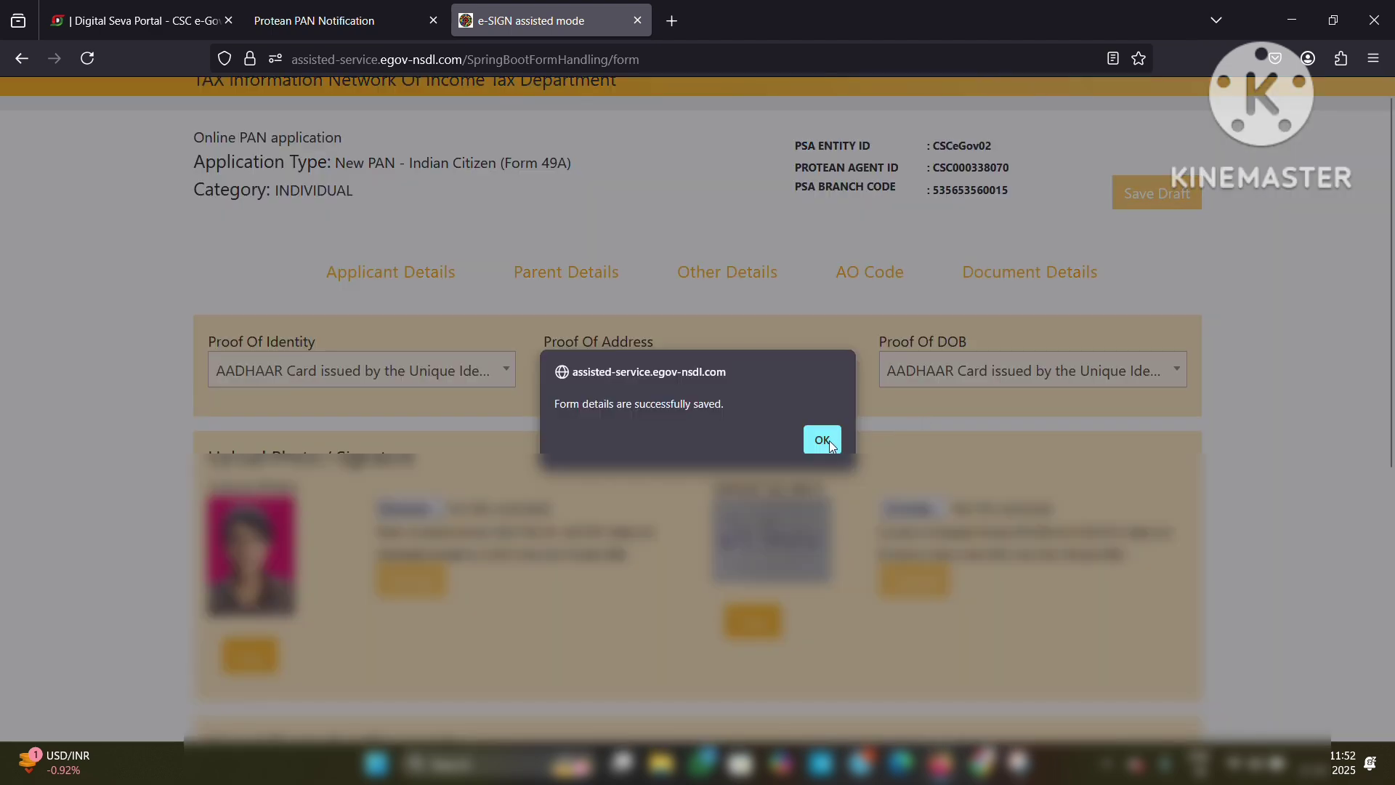
# Dismiss the saved alert, review the full application form, and confirm it.
pyautogui.click(822, 439)
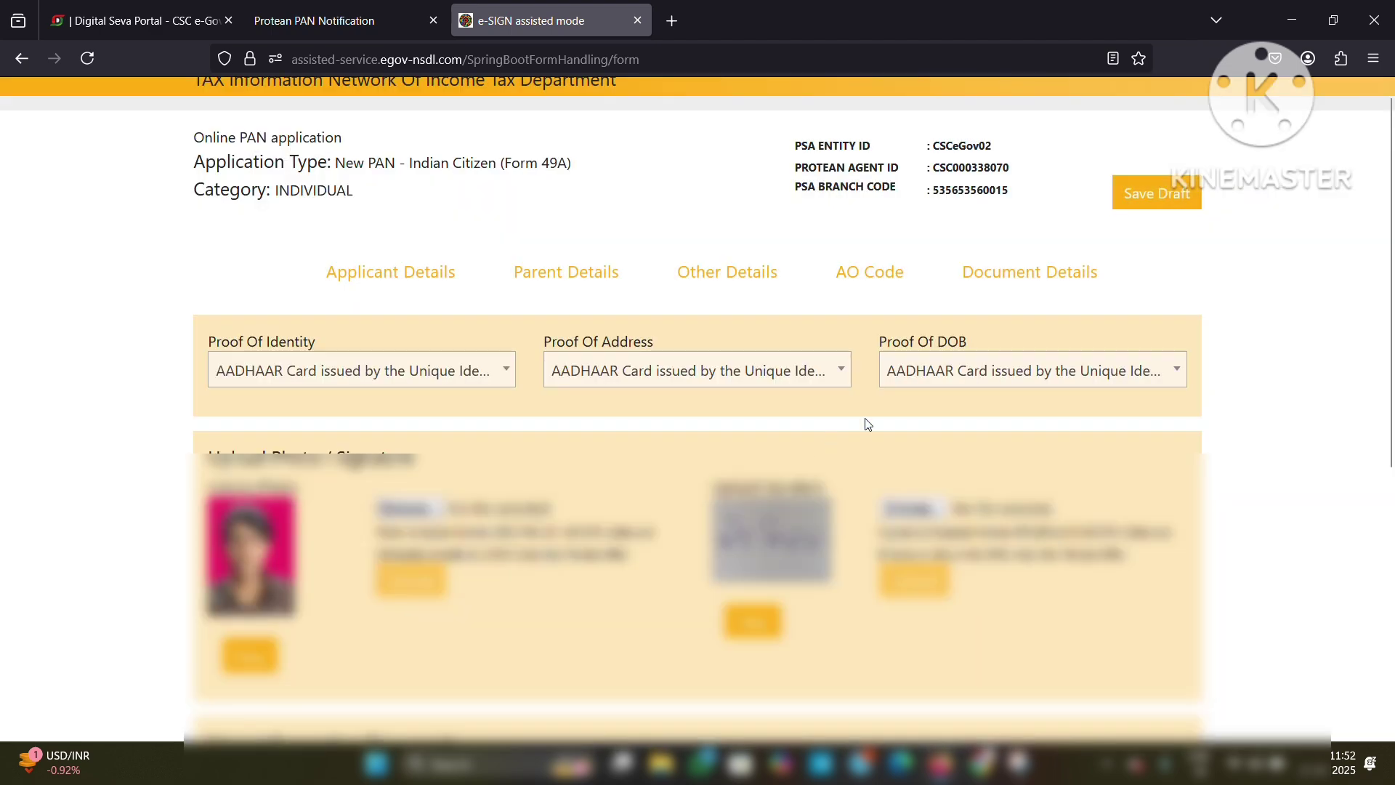
pyautogui.scroll(-10, 865, 424)
pyautogui.scroll(-15, 697, 407)
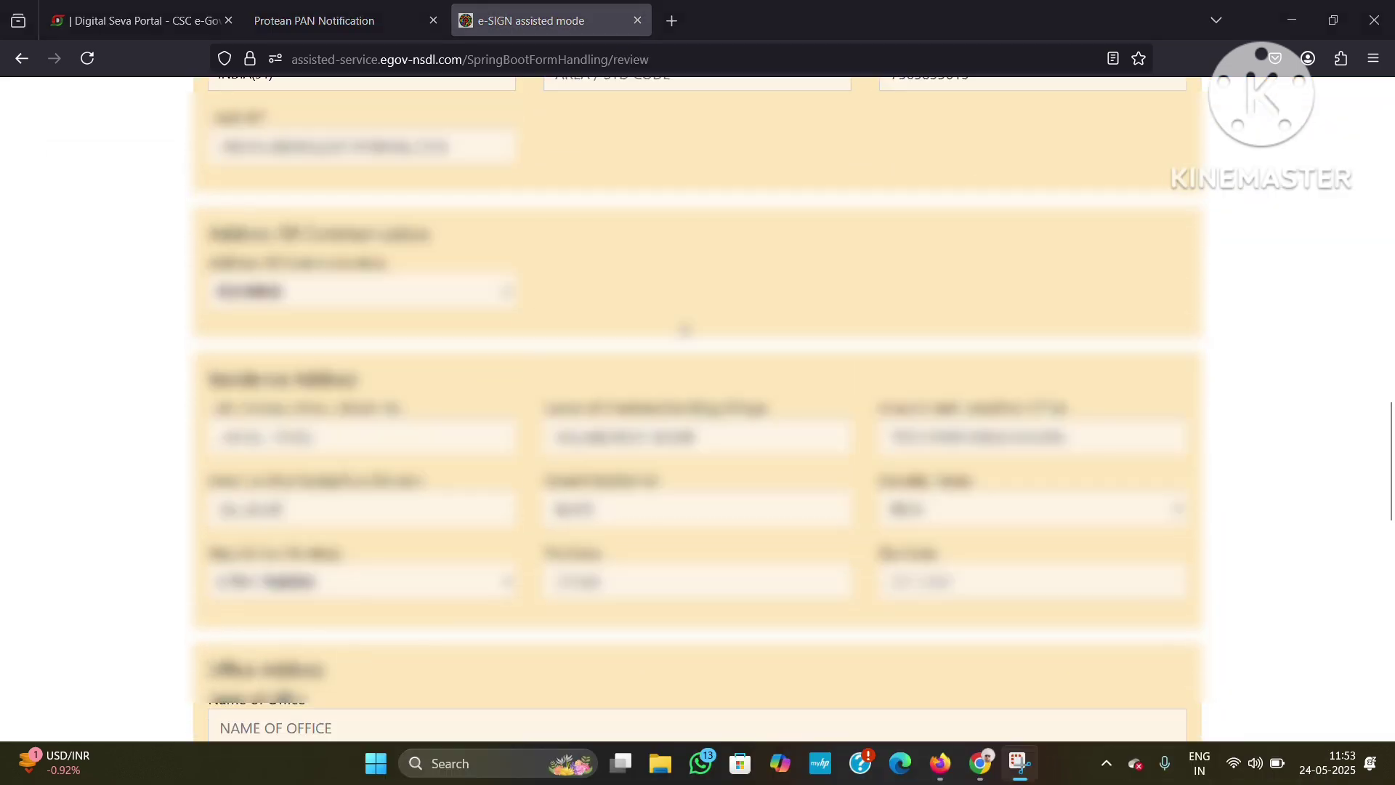
pyautogui.scroll(-1, 685, 333)
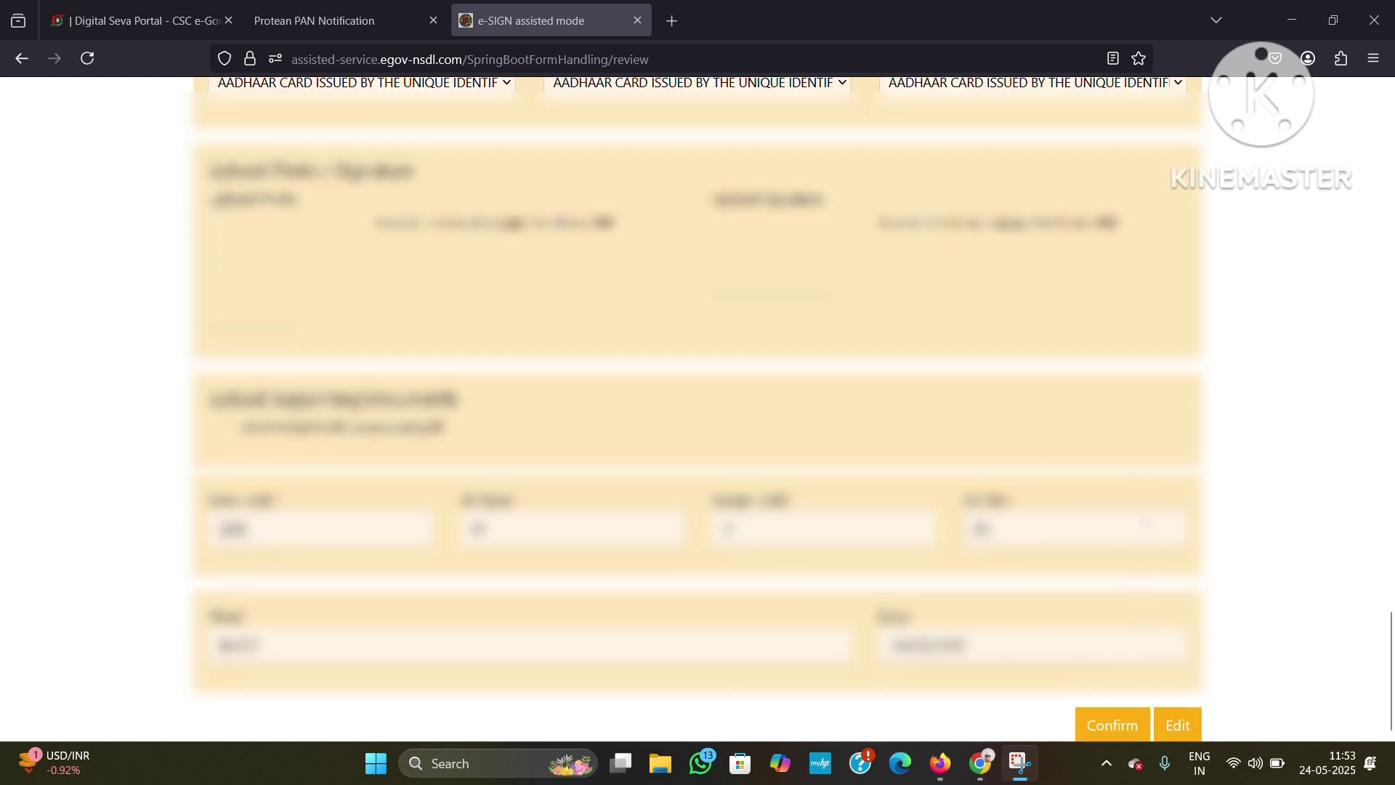
pyautogui.click(1110, 726)
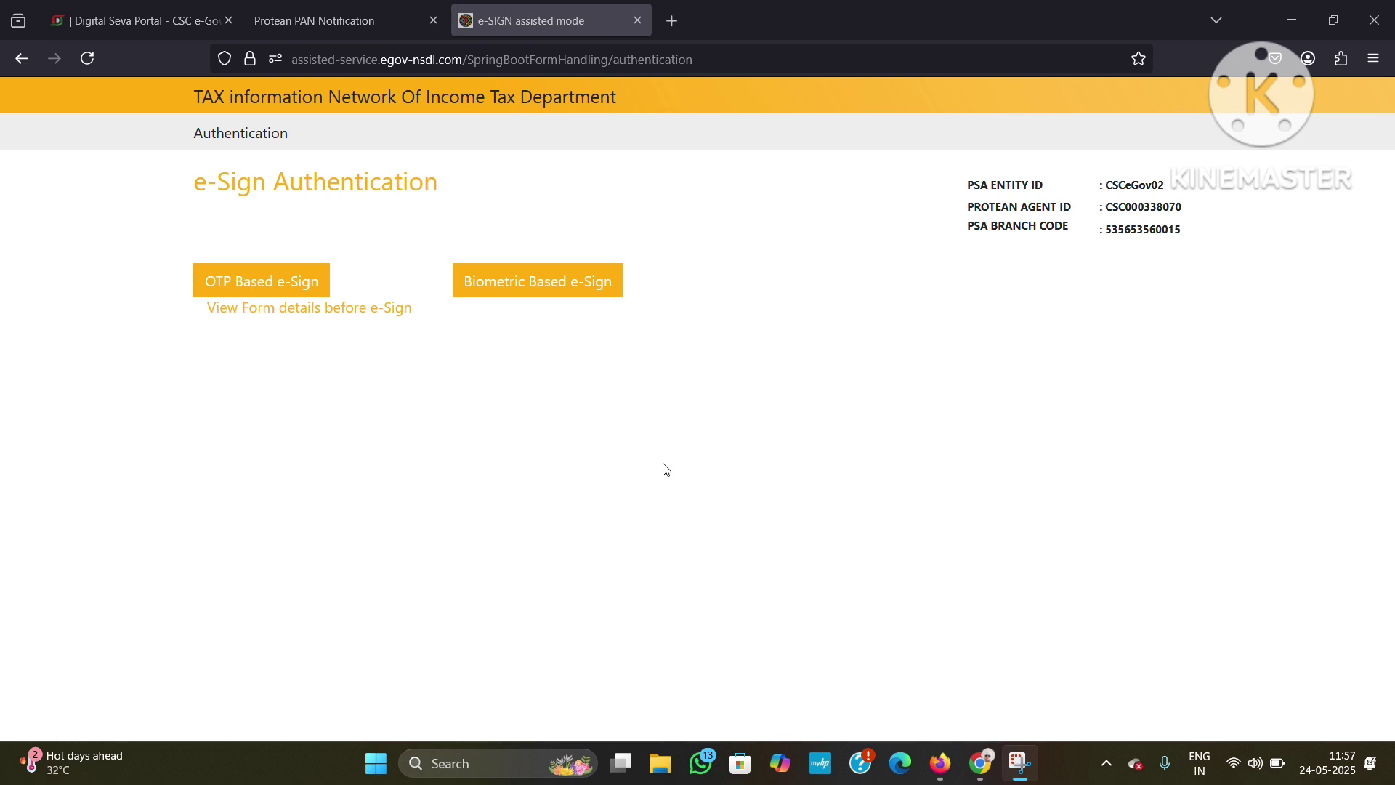
# Select OTP Based e-Sign for the PAN application.
pyautogui.click(293, 291)
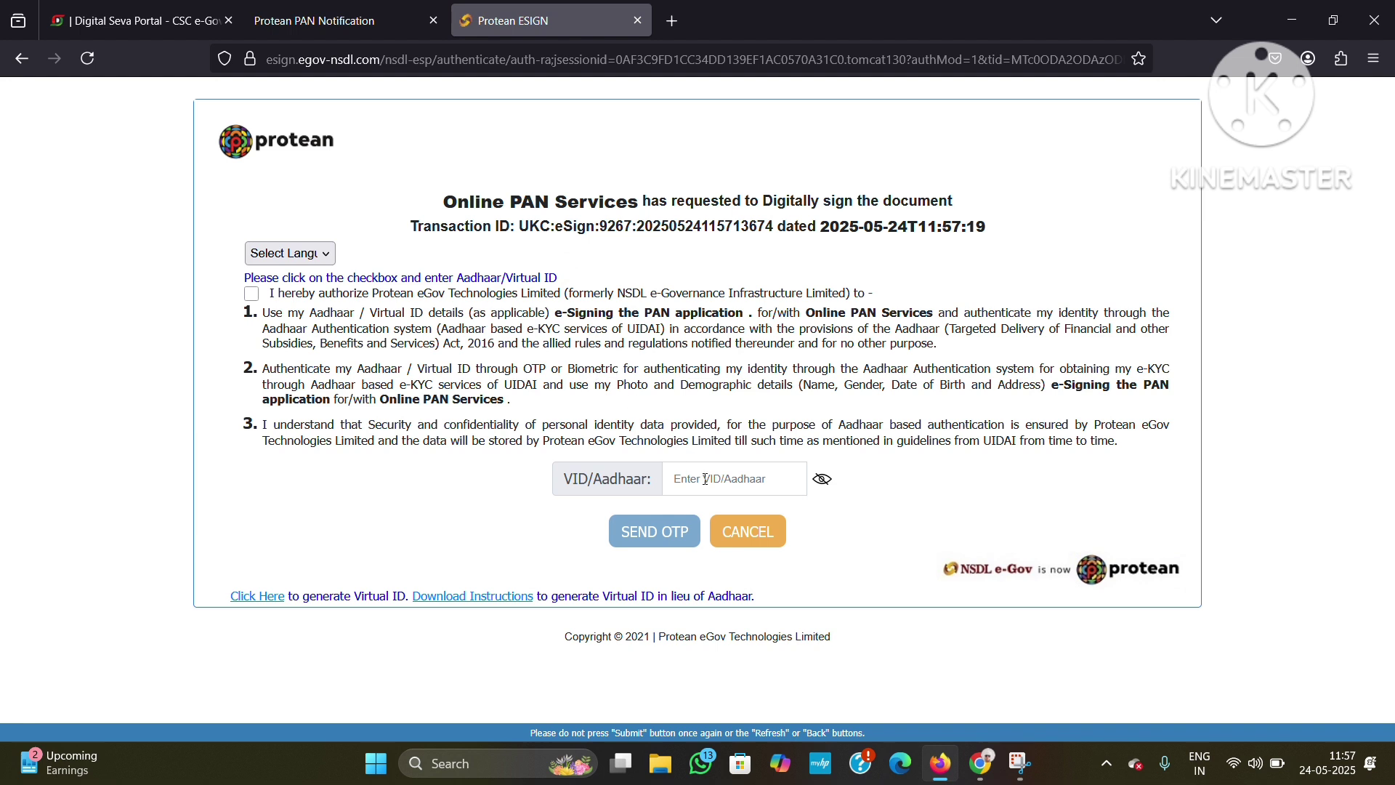
# Enter the applicant's Aadhaar number, accept the e-sign terms, then request and verify the OTP.
pyautogui.click(707, 480)
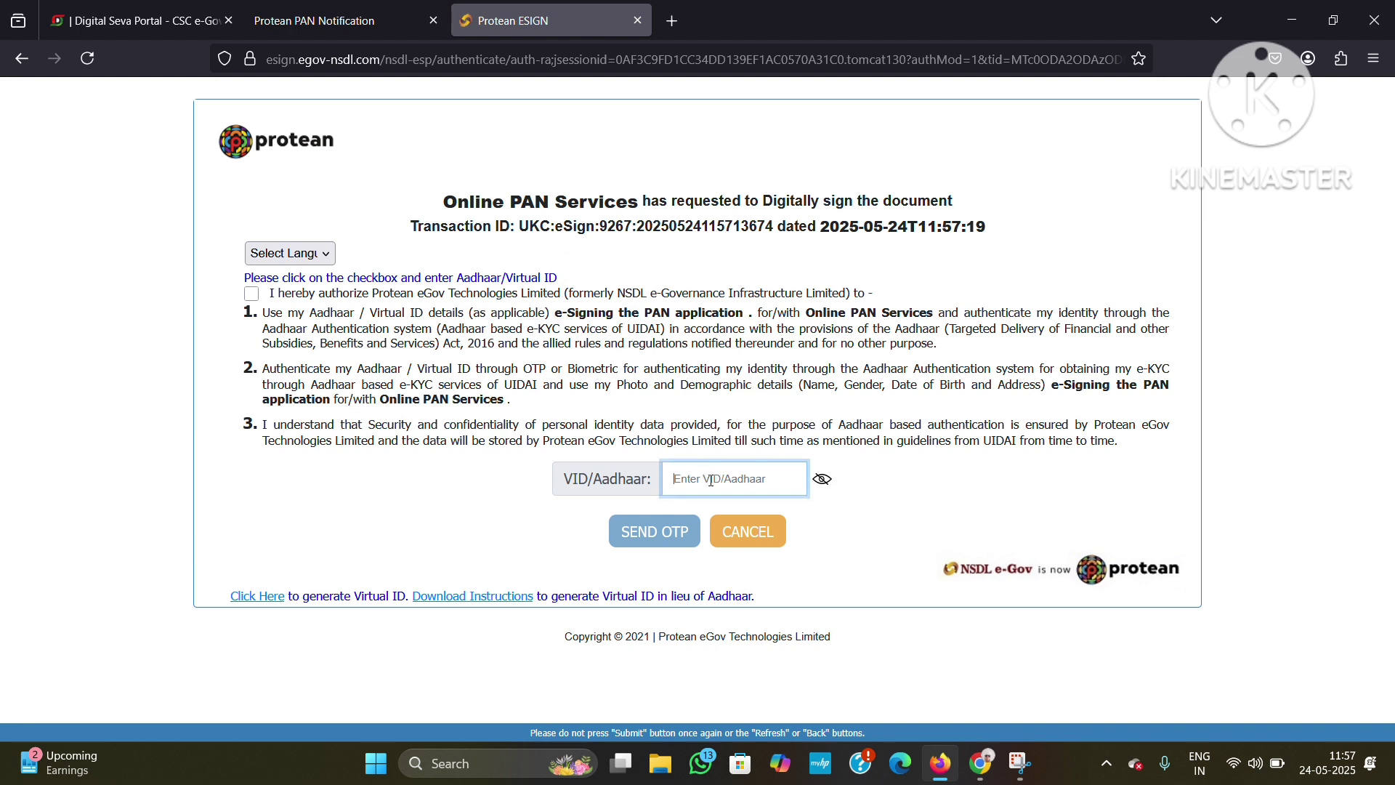
pyautogui.write('2')
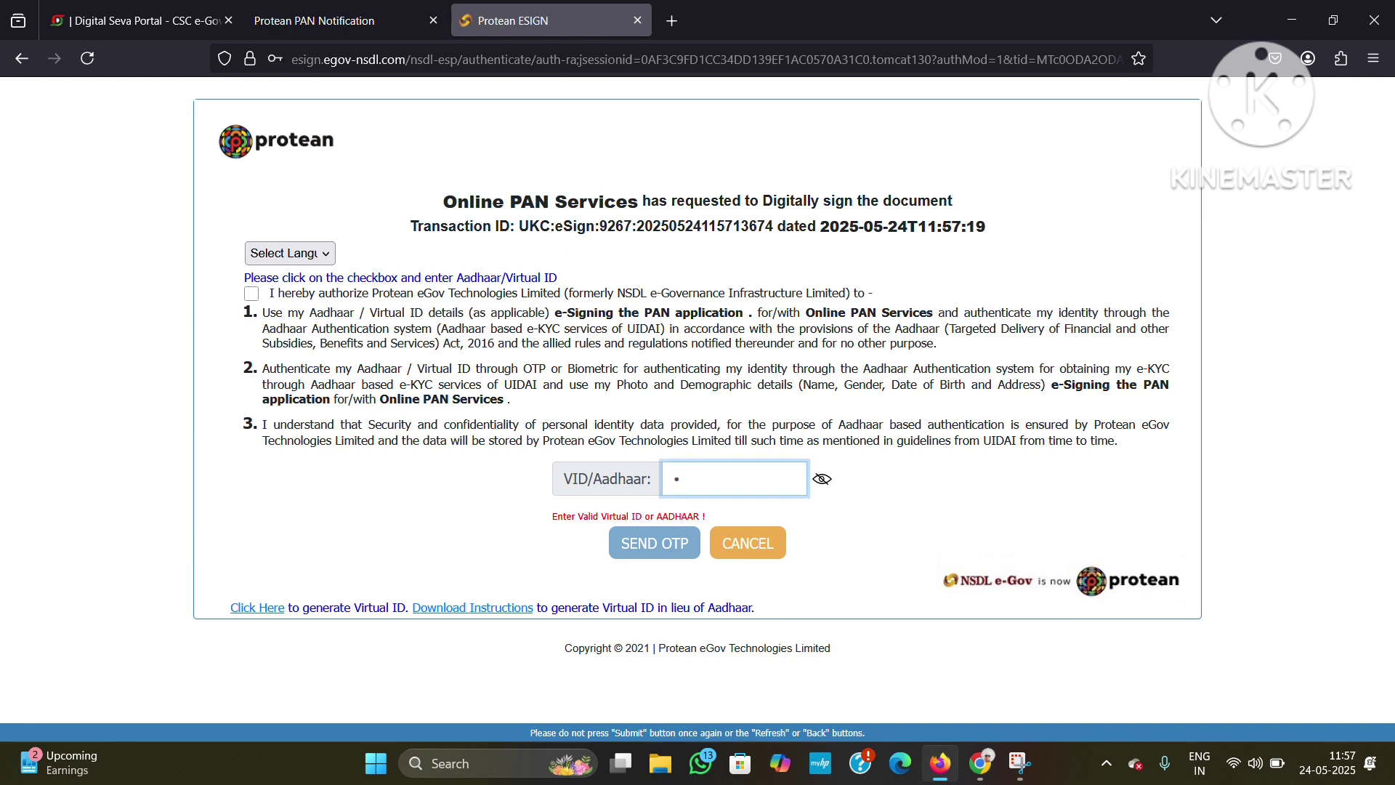
pyautogui.write('•')
pyautogui.press('BackSpace')
pyautogui.press('BackSpace')
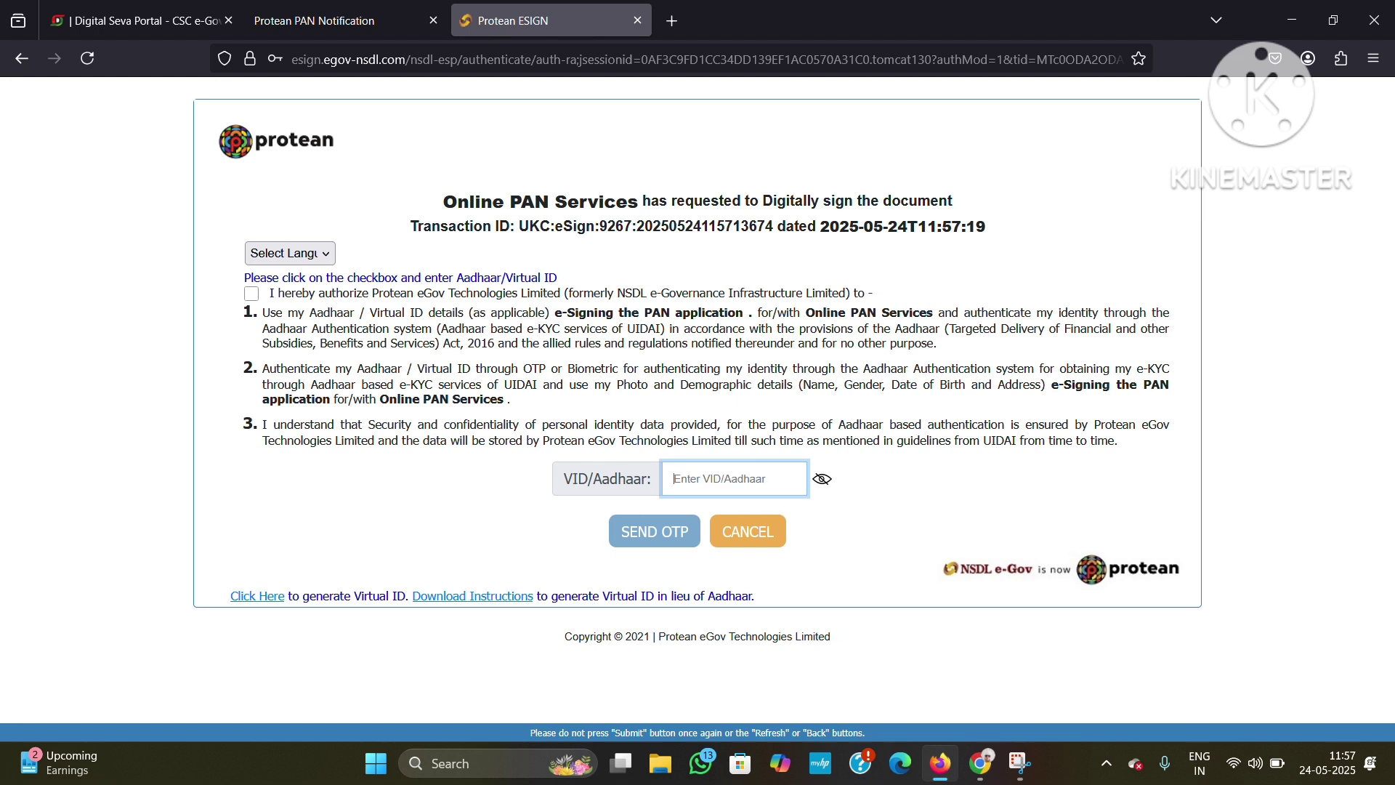
pyautogui.write('••')
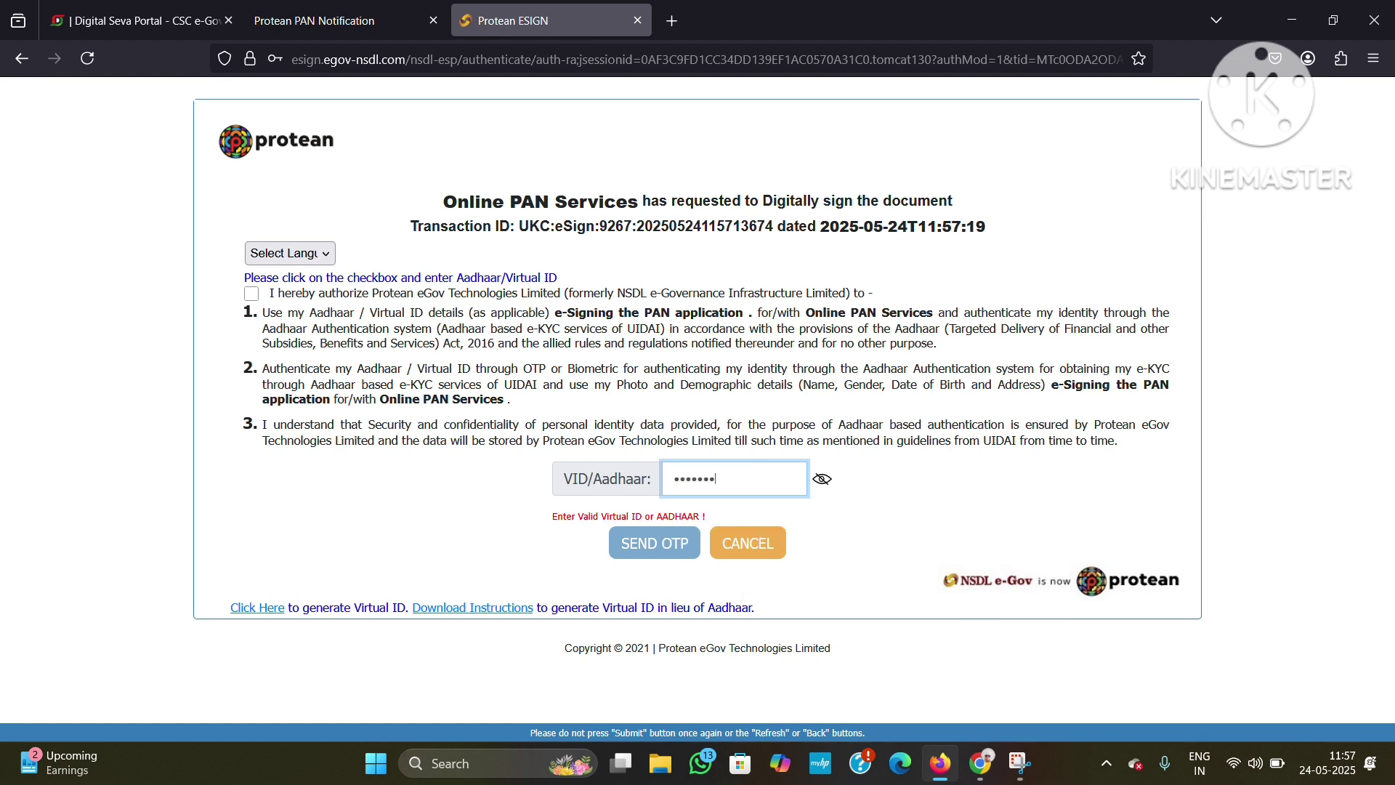
pyautogui.write('•')
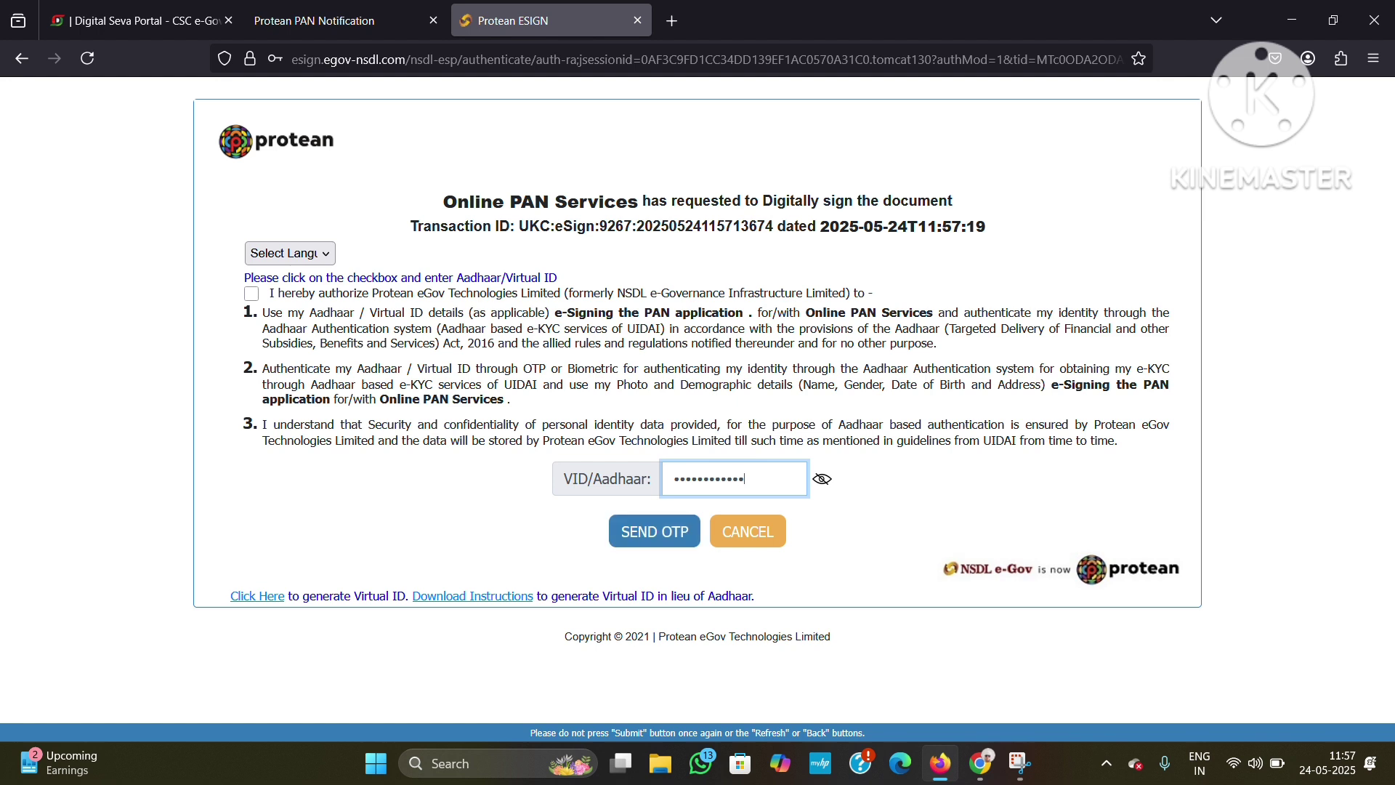
pyautogui.click(252, 293)
pyautogui.click(674, 536)
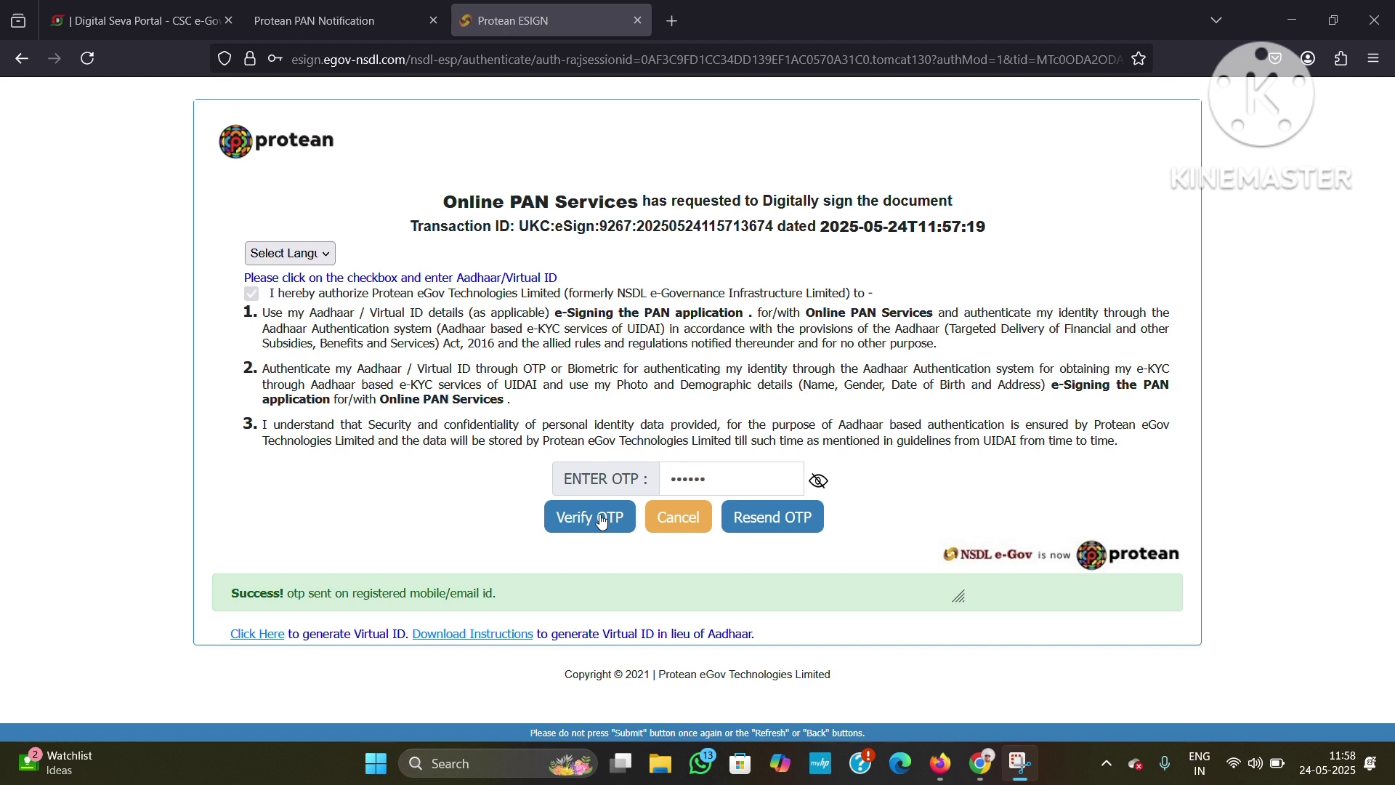
pyautogui.click(602, 520)
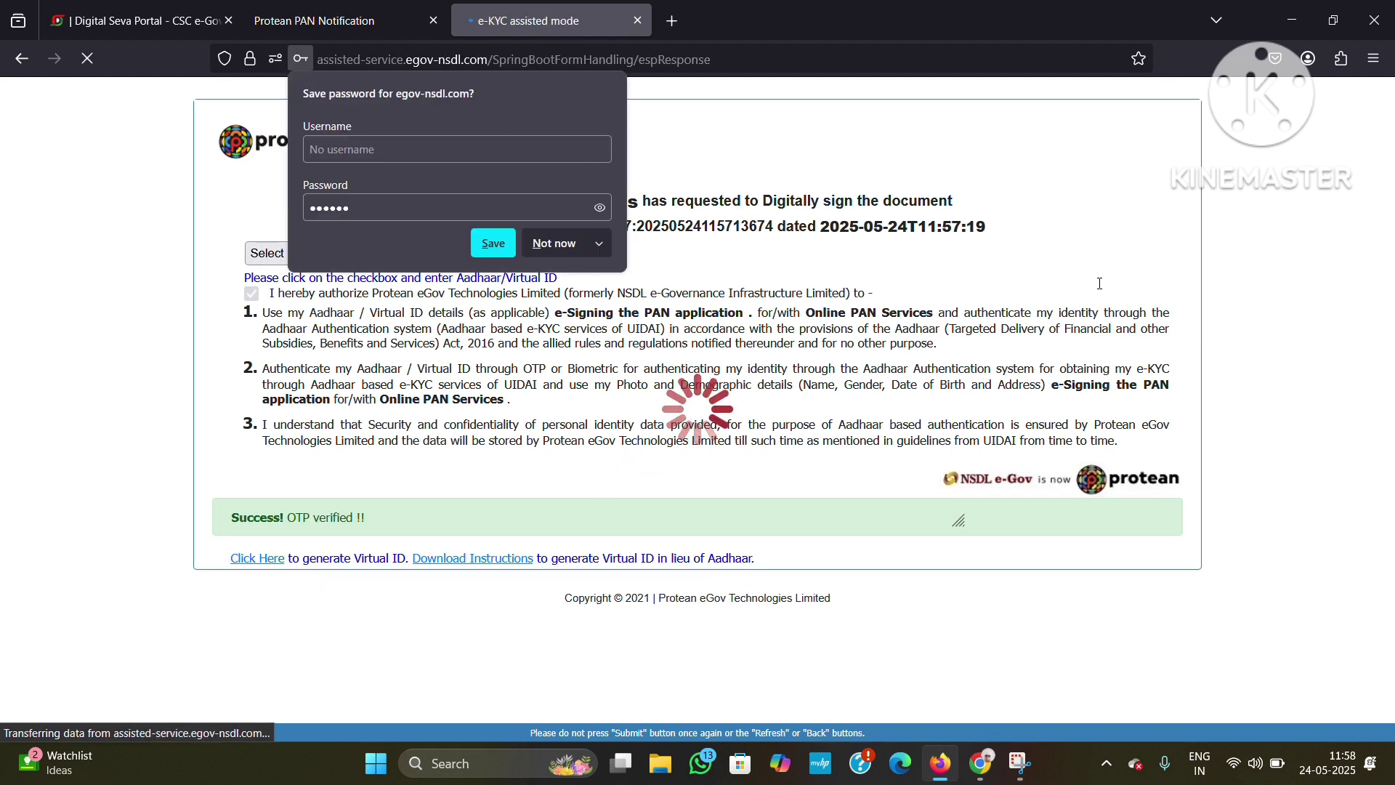
# Decline Firefox's password-saving prompt and choose Pay Now for the application fee.
pyautogui.click(550, 243)
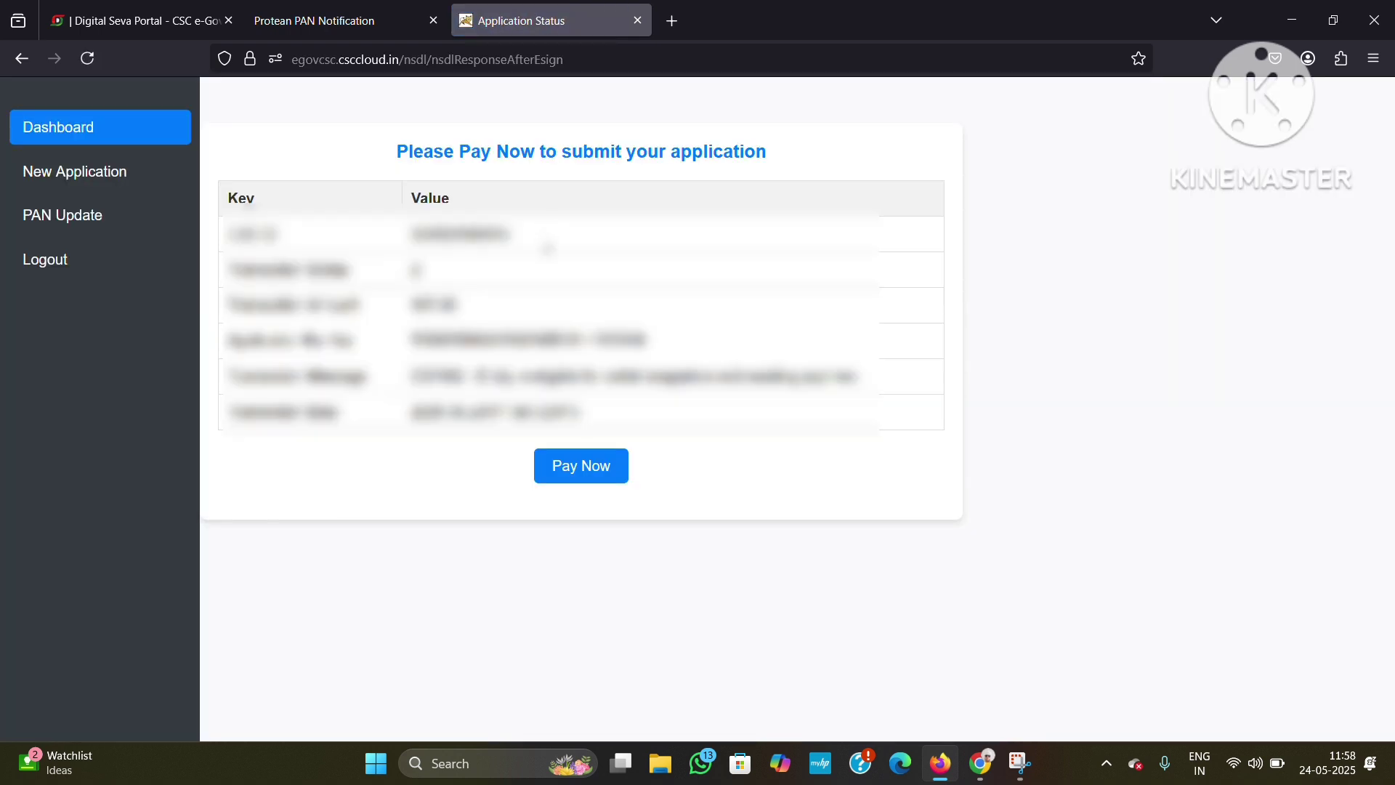
pyautogui.click(575, 474)
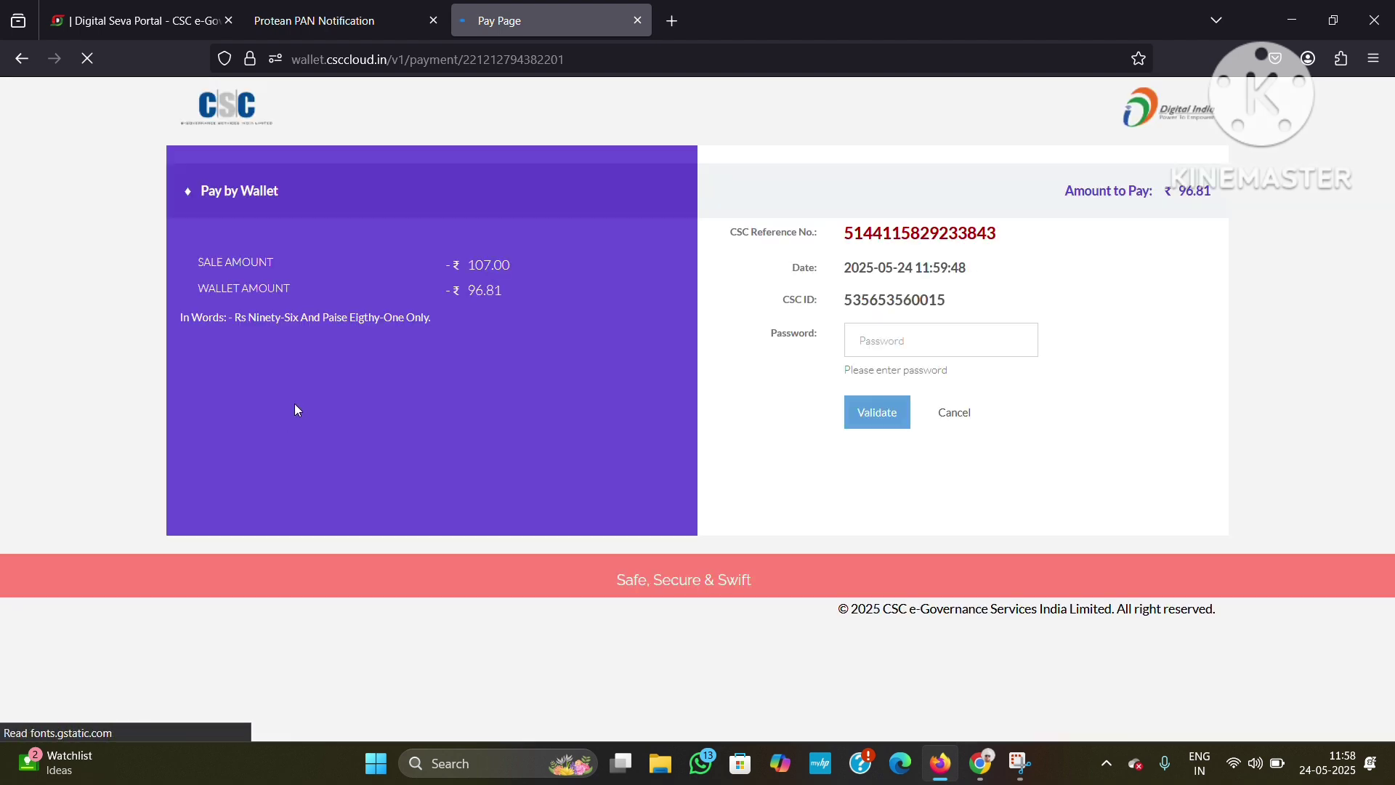
# Enter the CSC wallet password and validate it.
pyautogui.click(931, 331)
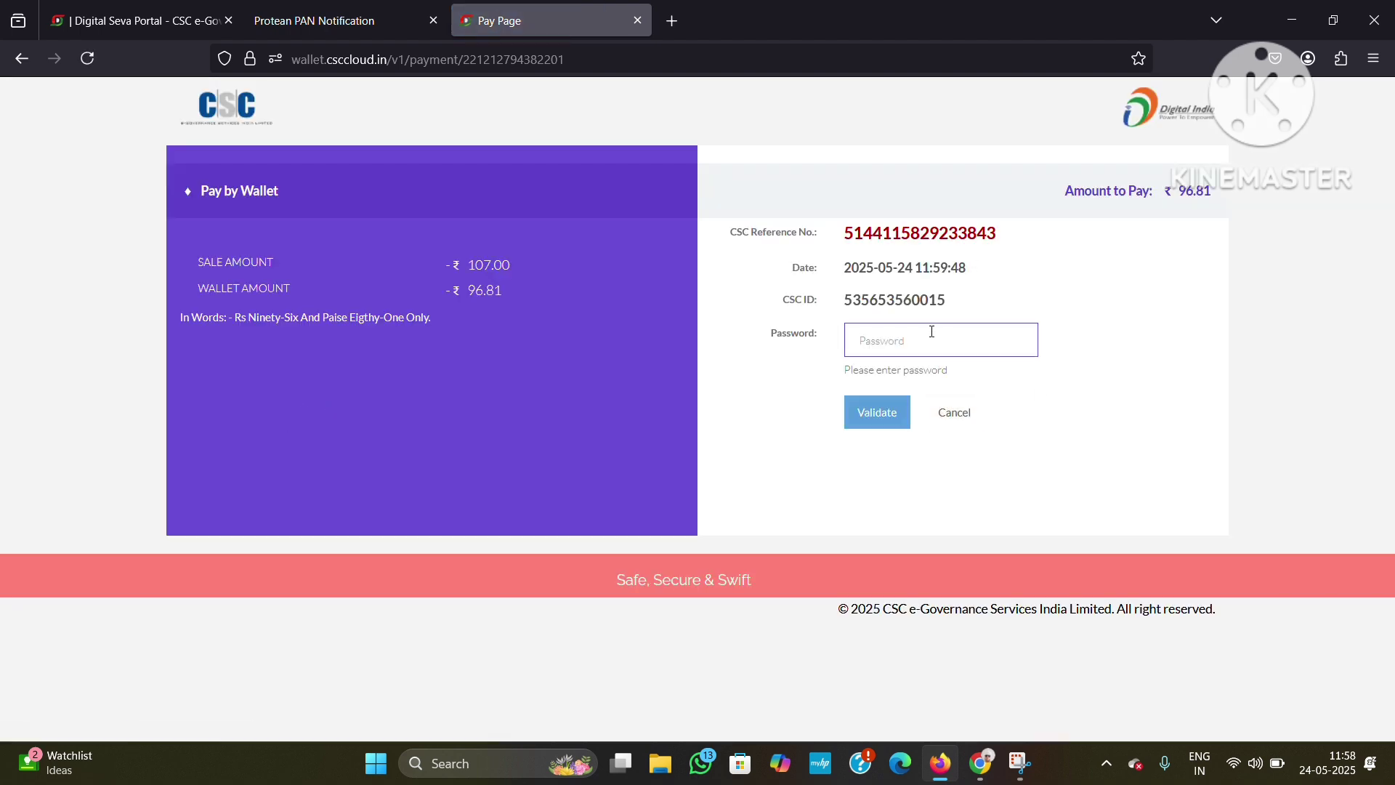
pyautogui.write('a')
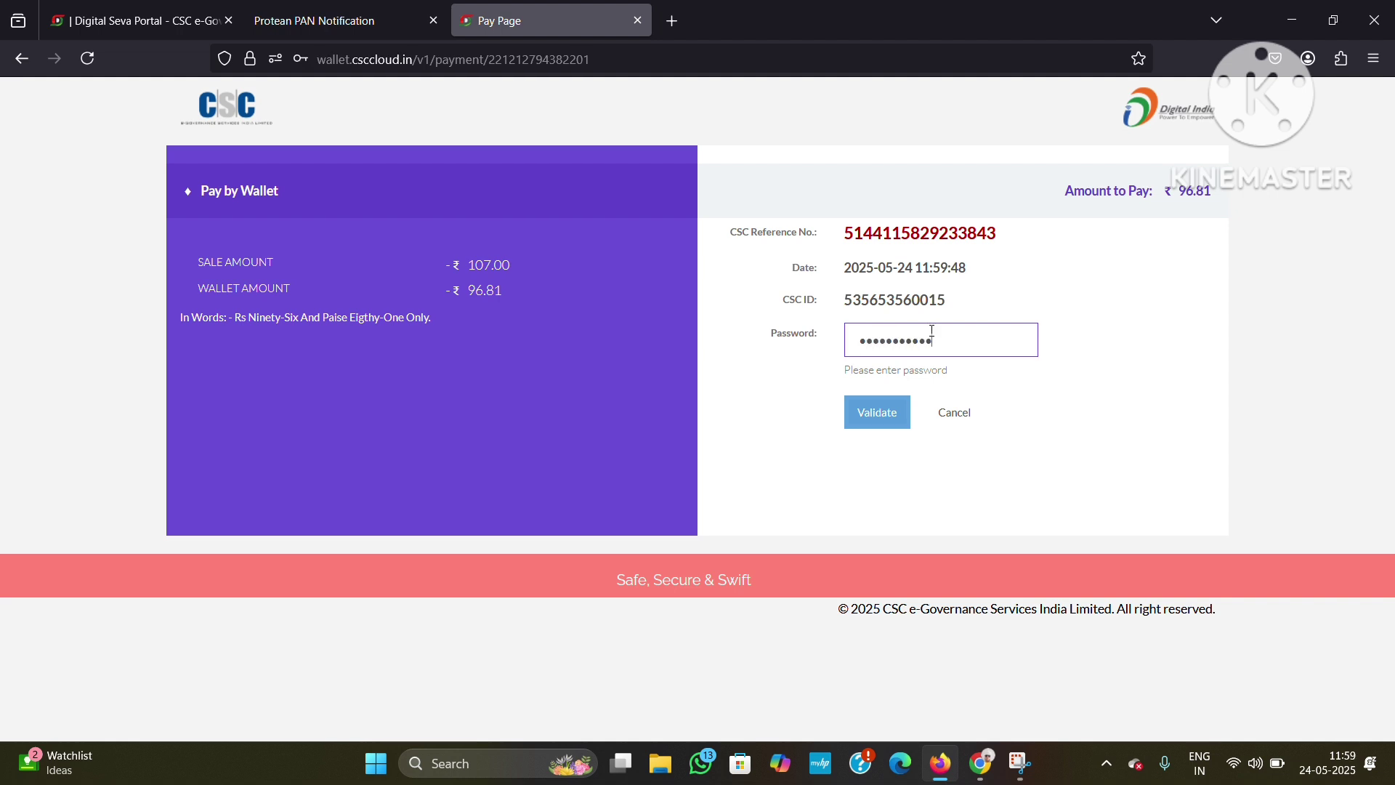
pyautogui.click(887, 414)
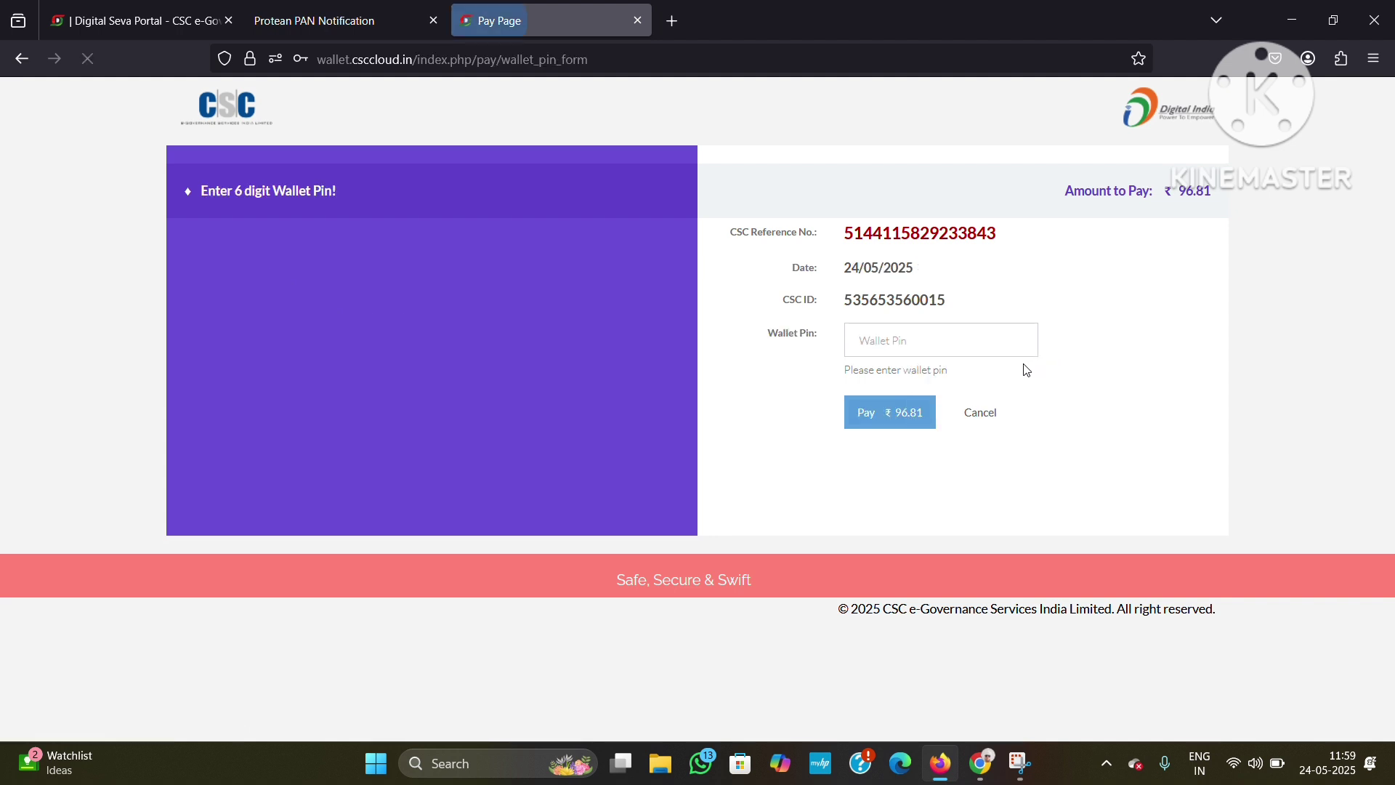
# Enter the six-digit wallet PIN and pay the ₹96.81 PAN fee from the CSC wallet.
pyautogui.click(943, 329)
pyautogui.write('12')
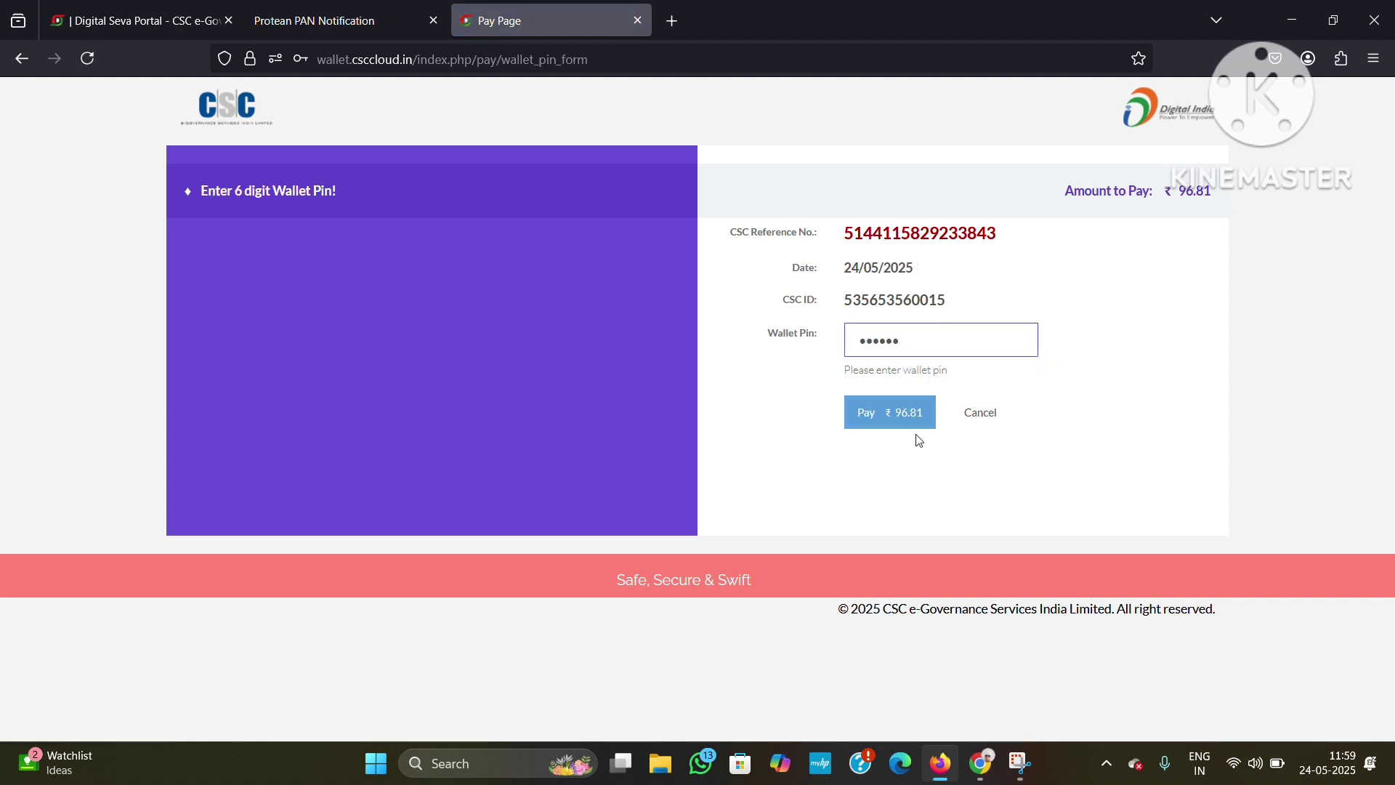
pyautogui.click(920, 414)
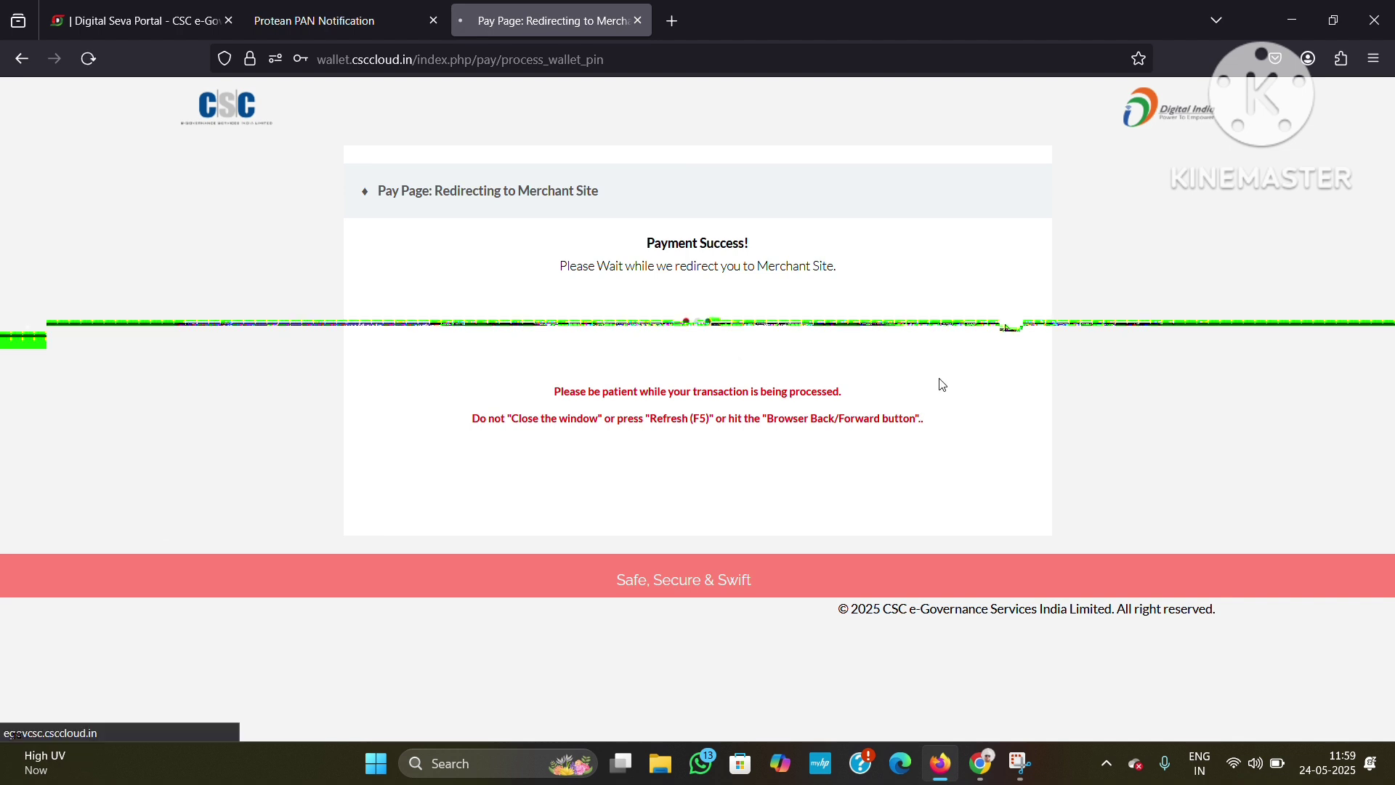